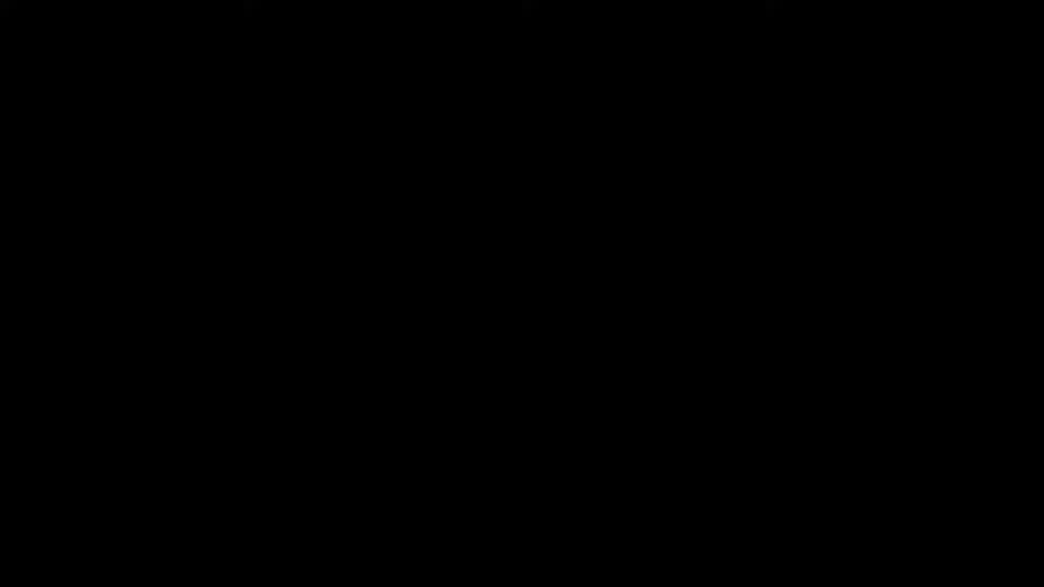
# Step: Move, resize and slightly warp the horse and rider, then commit the transform
pyautogui.hotkey('ctrl', '+')
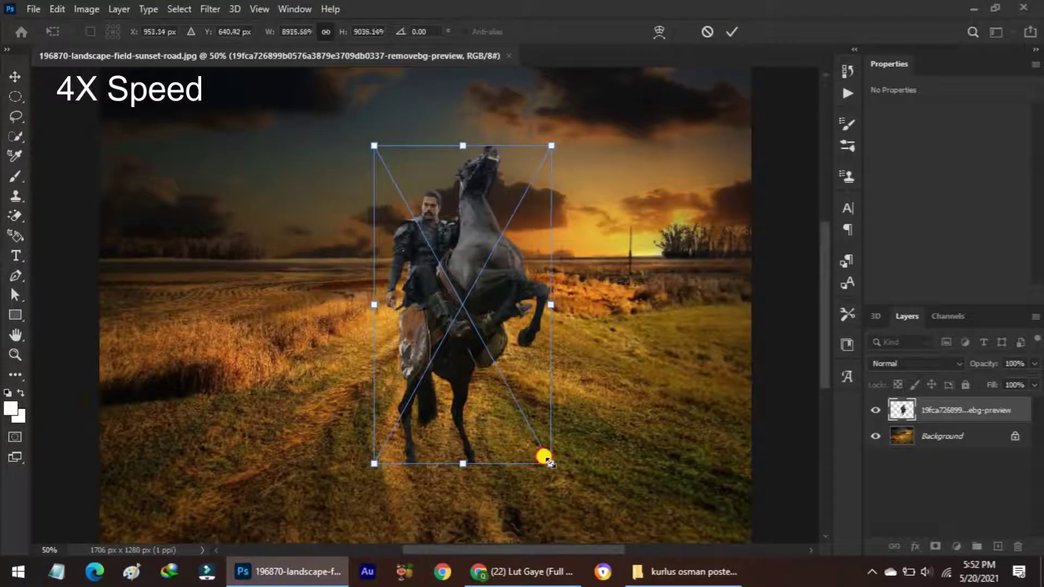
pyautogui.moveTo(444, 330); pyautogui.dragTo(478, 343)
pyautogui.moveTo(581, 476); pyautogui.dragTo(583, 477)
pyautogui.moveTo(478, 343); pyautogui.dragTo(497, 354)
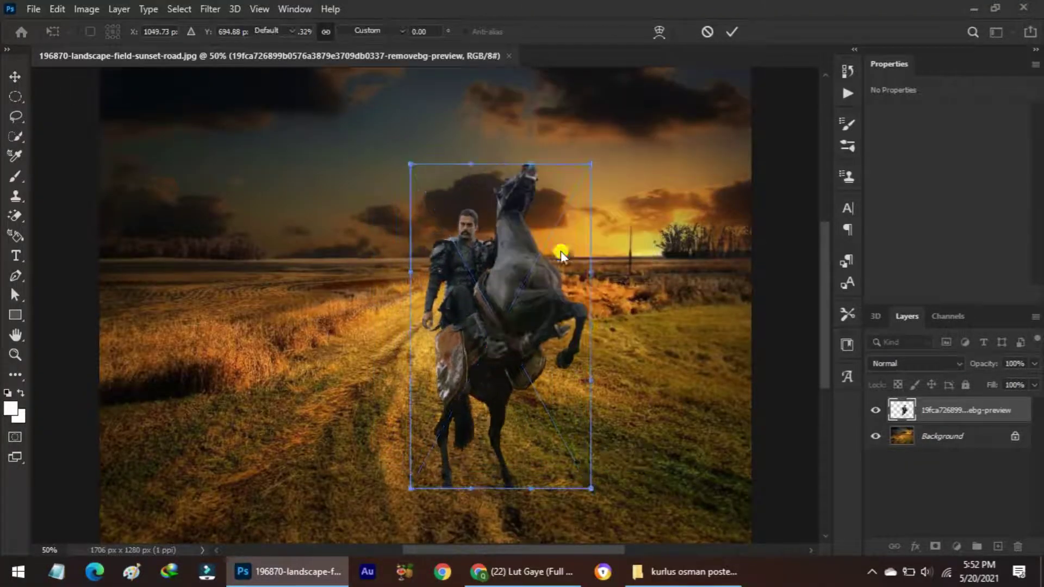
pyautogui.moveTo(471, 488); pyautogui.dragTo(467, 493)
pyautogui.press('Return')
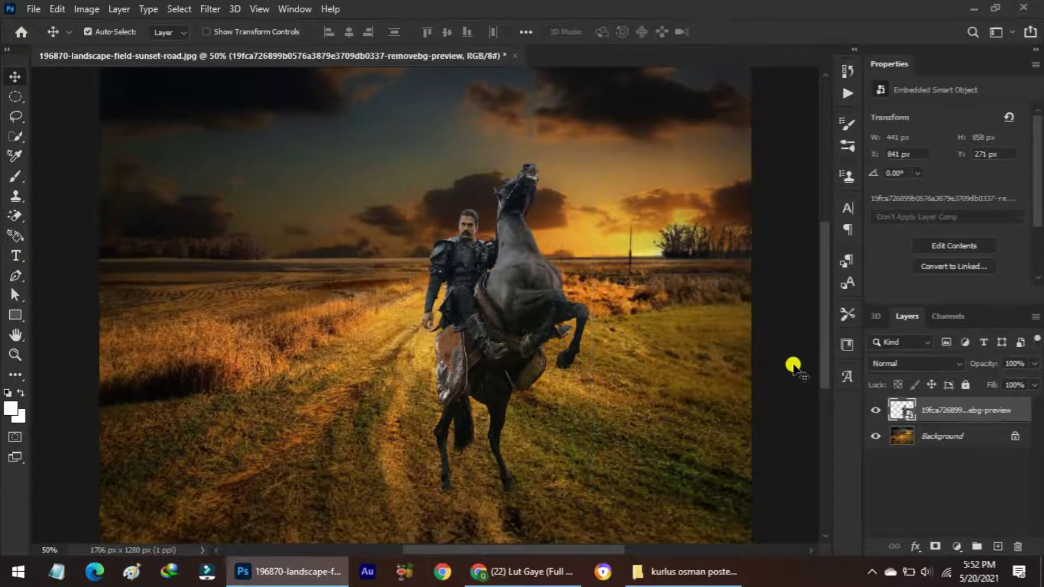
pyautogui.hotkey('ctrl', '-')
pyautogui.hotkey('ctrl', '+')
# Step: Add a clipped Hue/Saturation layer darkening the horse and rider to Lightness -26
pyautogui.click(957, 546)
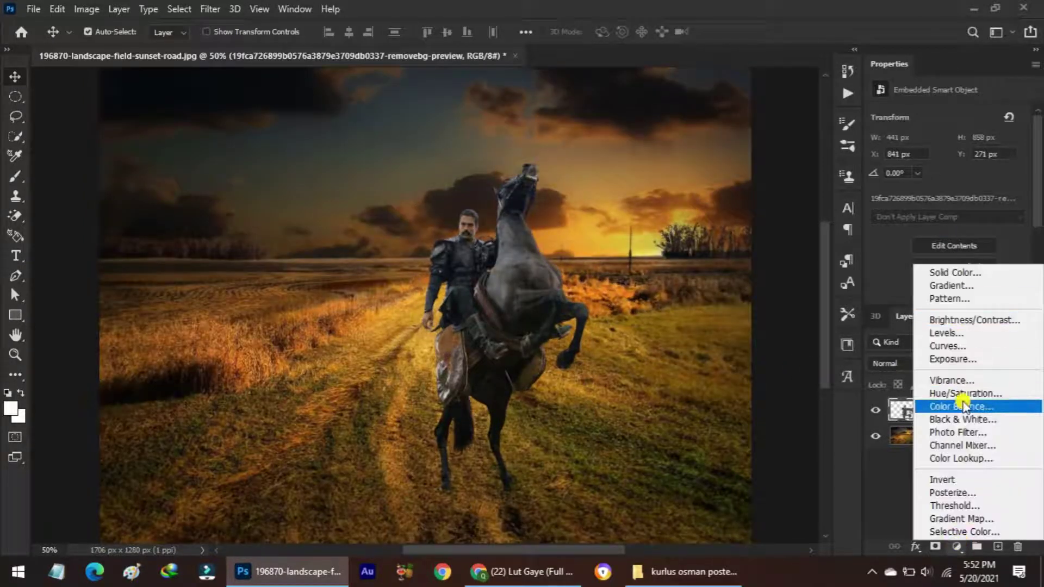
pyautogui.click(963, 393)
pyautogui.moveTo(946, 233); pyautogui.dragTo(929, 233)
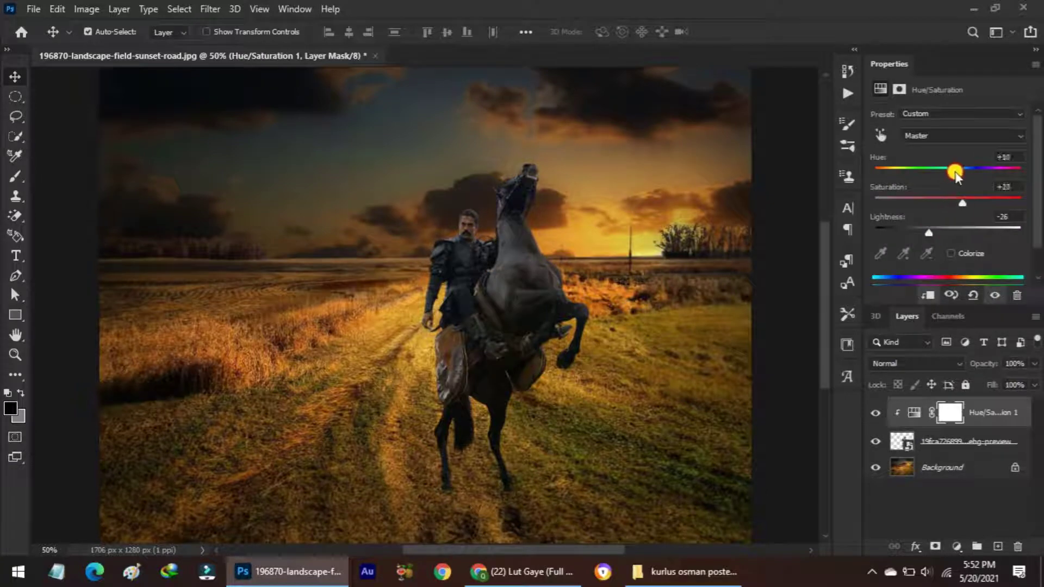
# Step: Add a #ddbc31 yellow Solid Color fill and invert its mask to hide it
pyautogui.click(936, 441)
pyautogui.click(957, 546)
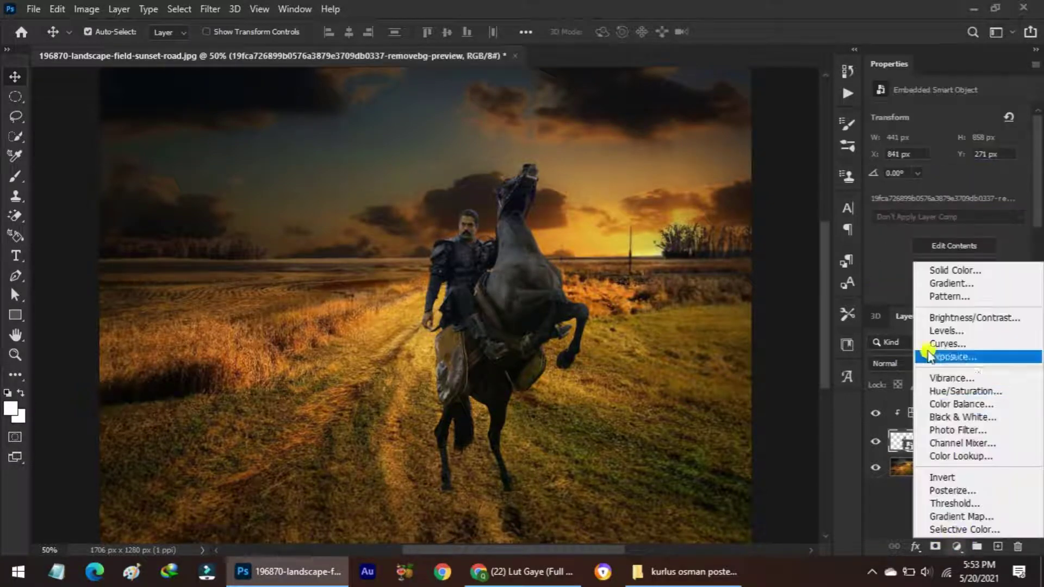
pyautogui.click(932, 263)
pyautogui.moveTo(588, 143)
pyautogui.mouseDown()
pyautogui.moveTo(529, 201)
pyautogui.moveTo(322, 242)
pyautogui.mouseUp()
pyautogui.click(410, 435)
pyautogui.click(350, 299)
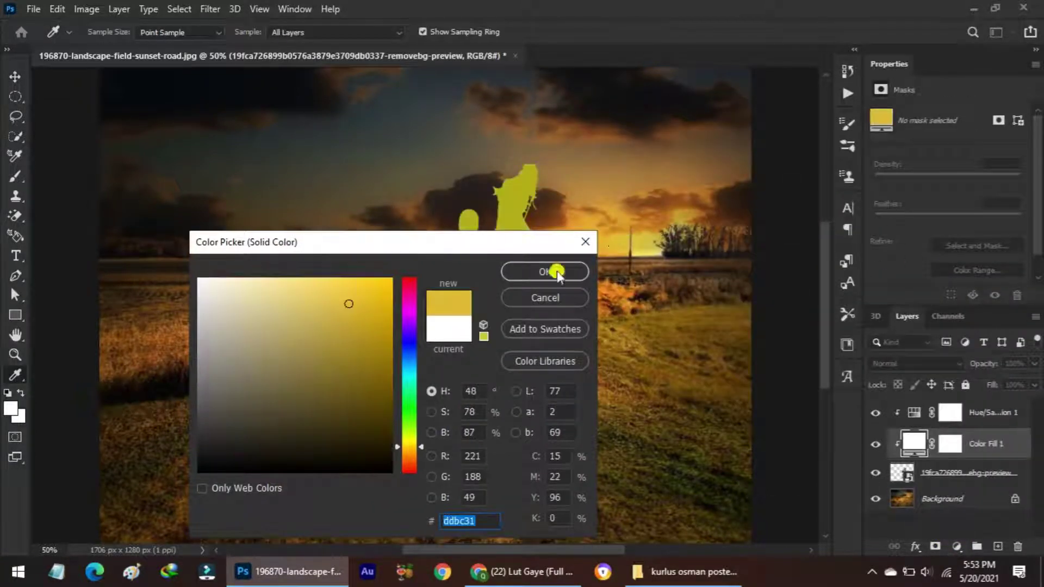
pyautogui.click(546, 270)
pyautogui.hotkey('ctrl', 'i')
# Step: Zoom to 200% and set a small brush at 56% opacity painting grey
pyautogui.hotkey('ctrl', '+')
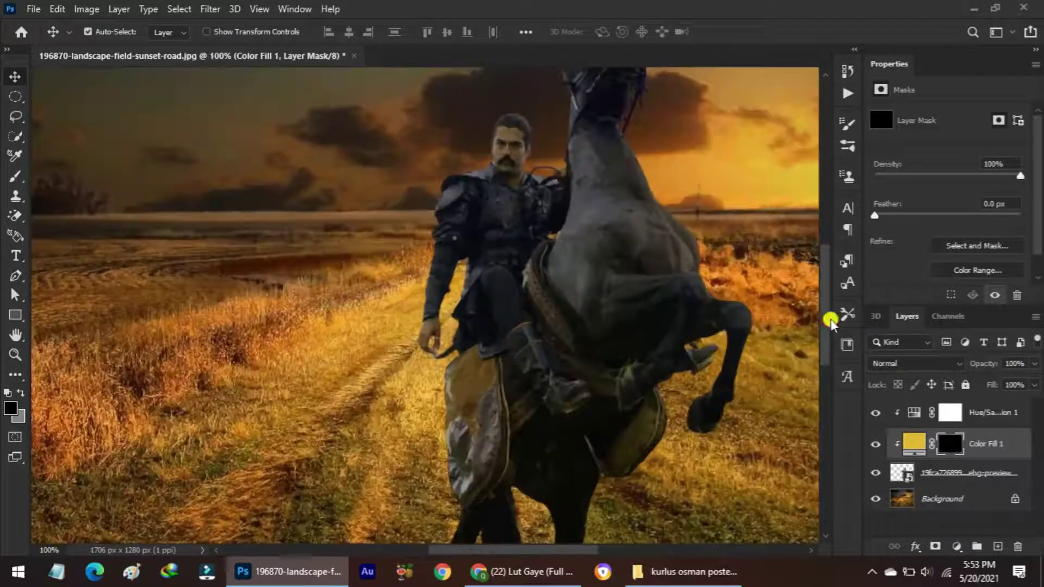
pyautogui.hotkey('ctrl', '+')
pyautogui.hscroll(3, 531, 536)
pyautogui.press('b')
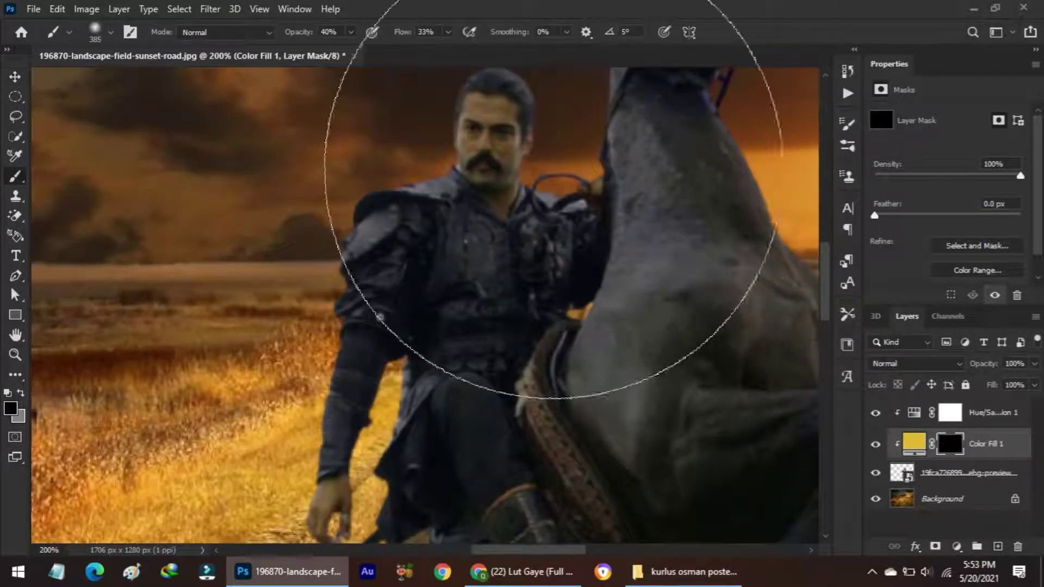
pyautogui.rightClick(563, 177)
pyautogui.click(509, 149)
pyautogui.click(351, 32)
pyautogui.moveTo(360, 51); pyautogui.dragTo(457, 46)
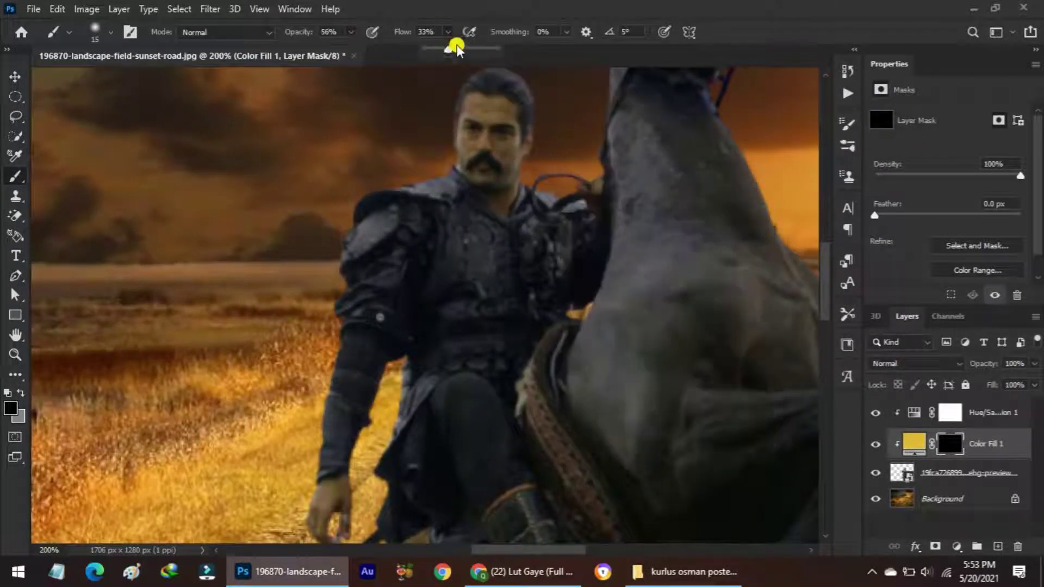
pyautogui.click(560, 117)
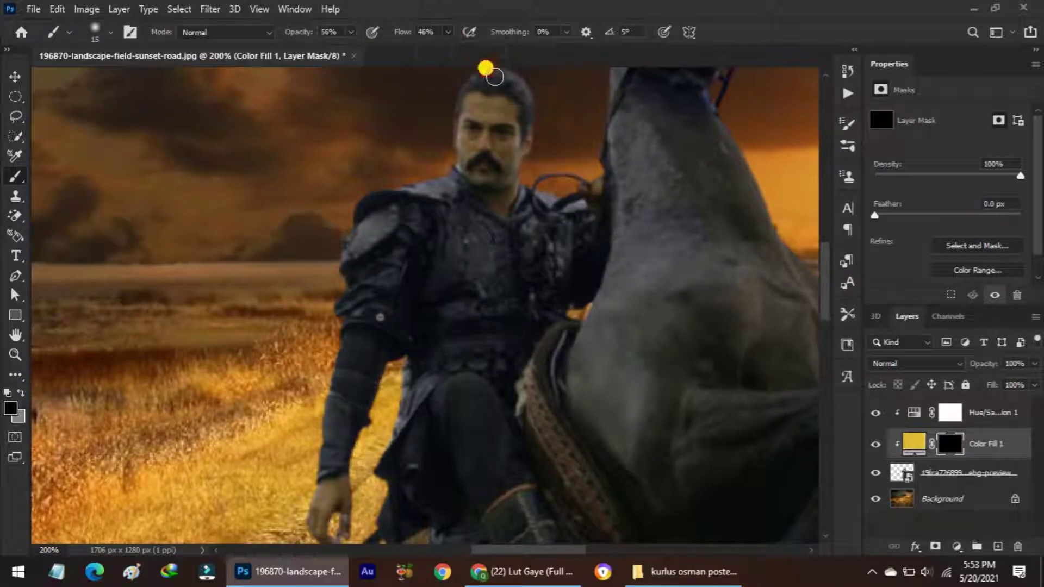
pyautogui.press('x')
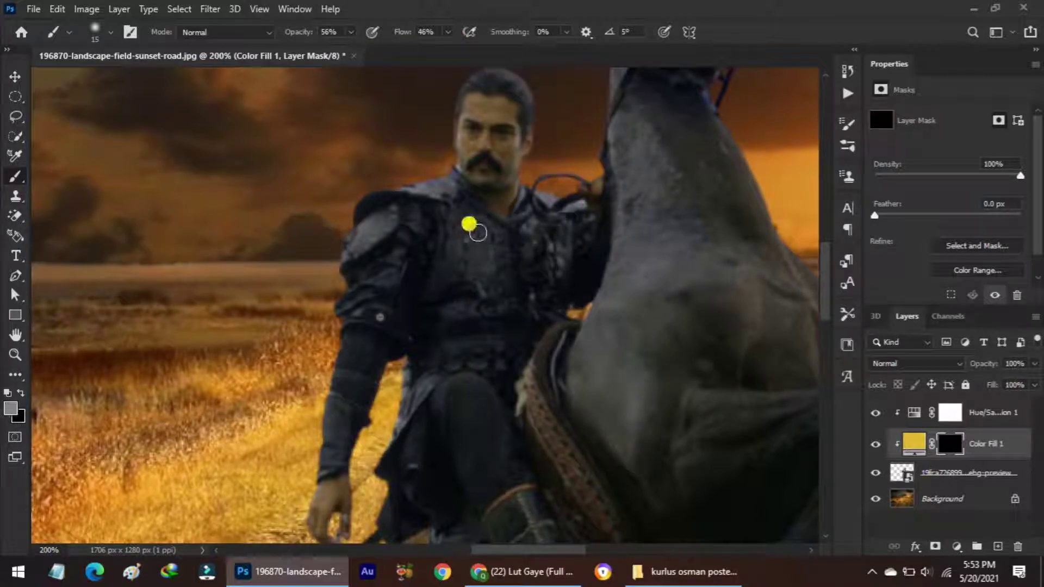
# Step: Paint rim light on the rider's hair and neck and the horse's head and neck
pyautogui.moveTo(487, 73)
pyautogui.mouseDown()
pyautogui.moveTo(538, 199)
pyautogui.moveTo(512, 178)
pyautogui.moveTo(595, 185)
pyautogui.moveTo(609, 85)
pyautogui.mouseUp()
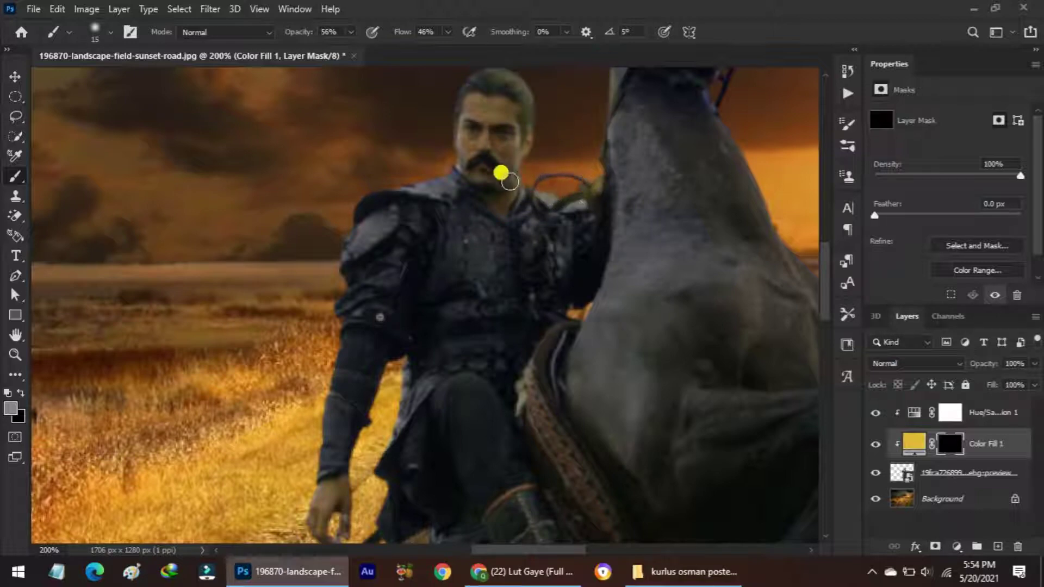
pyautogui.hscroll(3, 598, 272)
pyautogui.scroll(4, 449, 240)
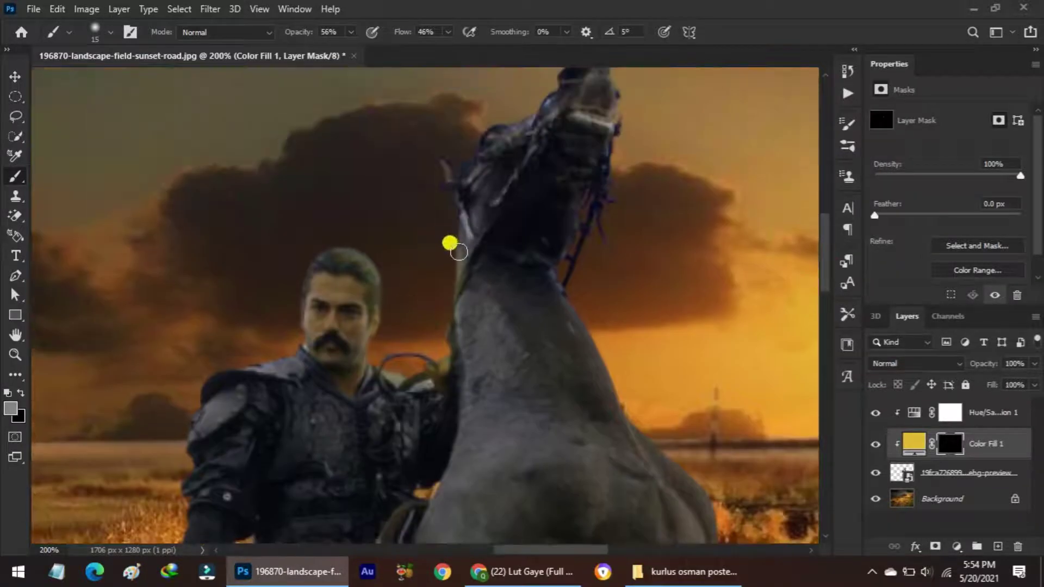
pyautogui.moveTo(443, 161)
pyautogui.mouseDown()
pyautogui.moveTo(521, 118)
pyautogui.moveTo(638, 94)
pyautogui.mouseUp()
pyautogui.scroll(3, 598, 136)
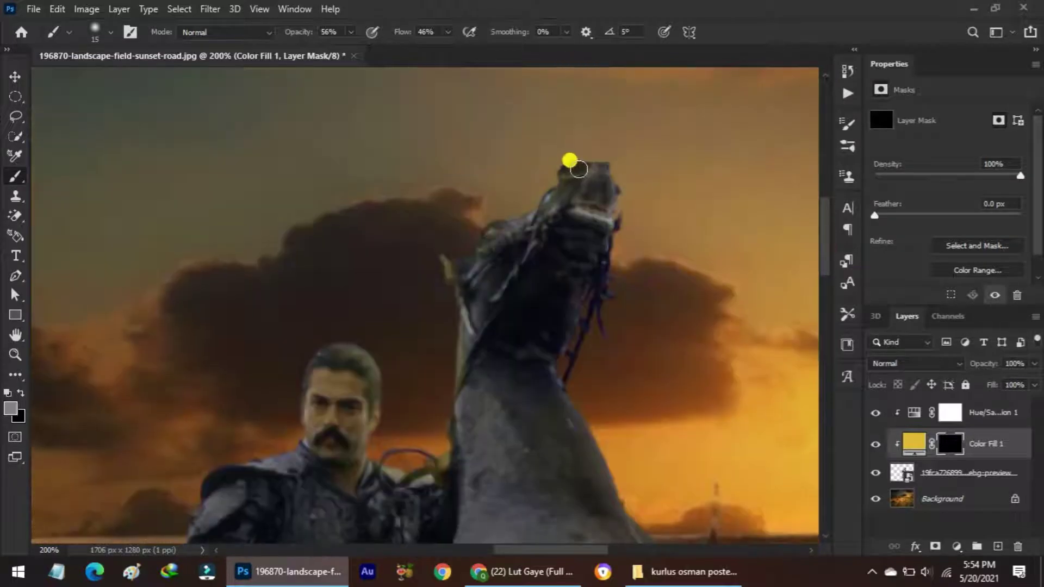
pyautogui.moveTo(578, 170)
pyautogui.mouseDown()
pyautogui.moveTo(620, 225)
pyautogui.moveTo(567, 370)
pyautogui.mouseUp()
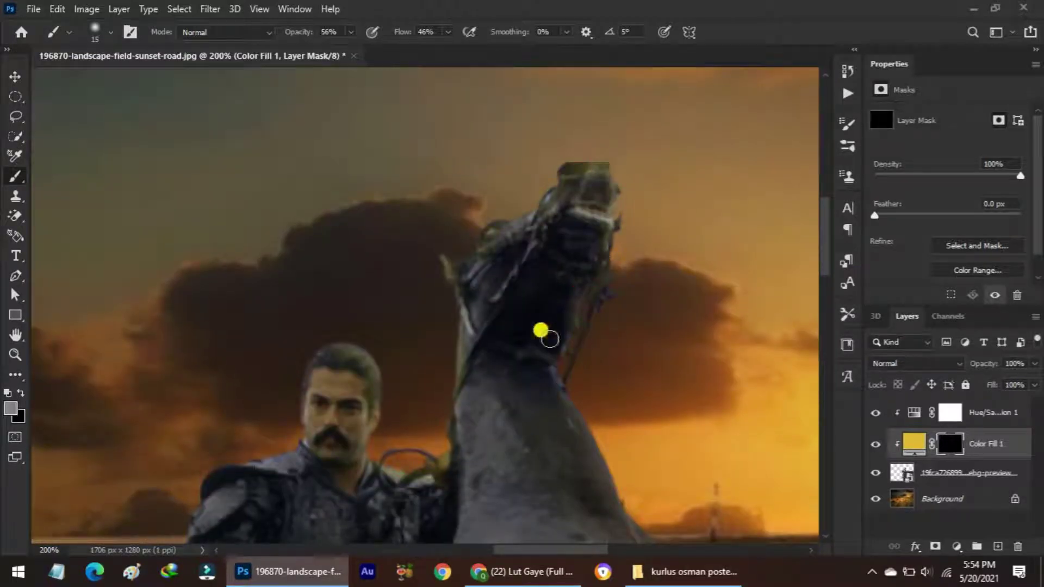
pyautogui.moveTo(541, 330); pyautogui.dragTo(575, 426)
# Step: Paint rim light down the horse's legs, hind leg and hoof edge
pyautogui.scroll(-3, 804, 366)
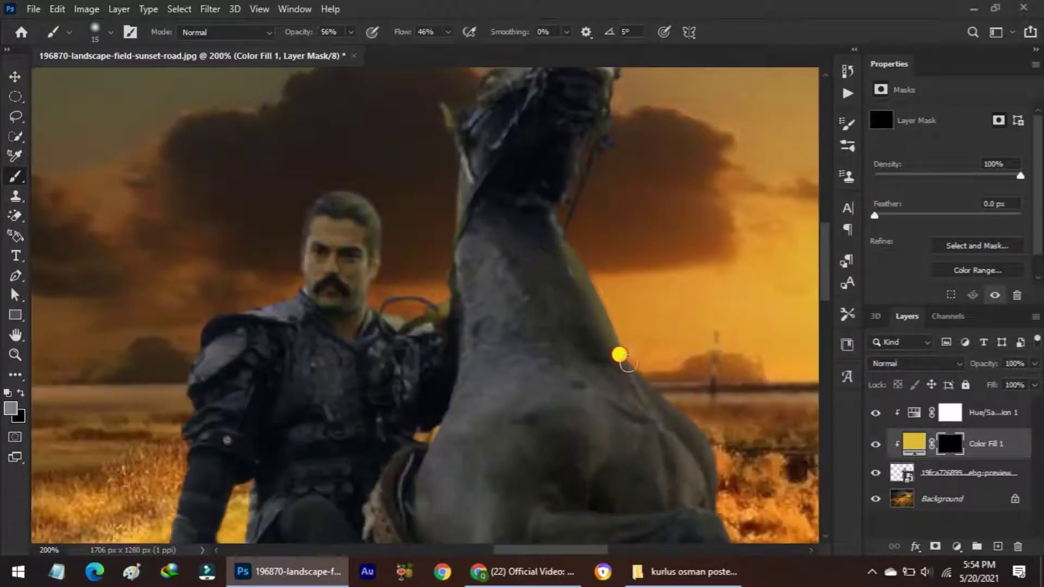
pyautogui.moveTo(620, 356); pyautogui.dragTo(723, 462)
pyautogui.scroll(-6, 702, 228)
pyautogui.moveTo(702, 219)
pyautogui.mouseDown()
pyautogui.moveTo(756, 319)
pyautogui.moveTo(811, 348)
pyautogui.mouseUp()
pyautogui.hscroll(2, 629, 510)
pyautogui.moveTo(734, 345)
pyautogui.mouseDown()
pyautogui.moveTo(703, 425)
pyautogui.moveTo(682, 538)
pyautogui.mouseUp()
pyautogui.scroll(-5, 822, 335)
pyautogui.moveTo(672, 356); pyautogui.dragTo(608, 397)
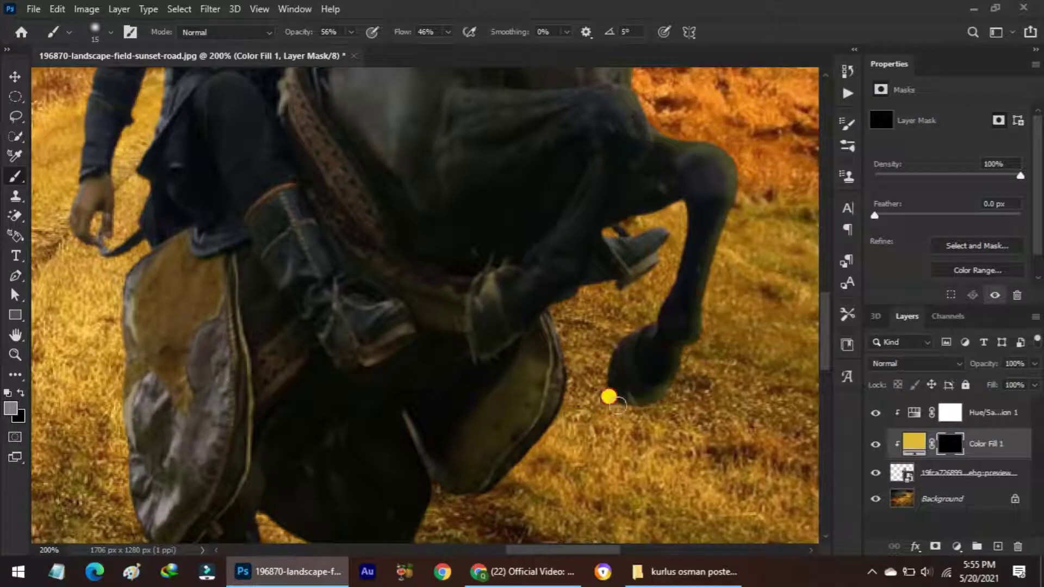
# Step: Paint rim light along the rider's shoulder and arm
pyautogui.hscroll(-2, 581, 552)
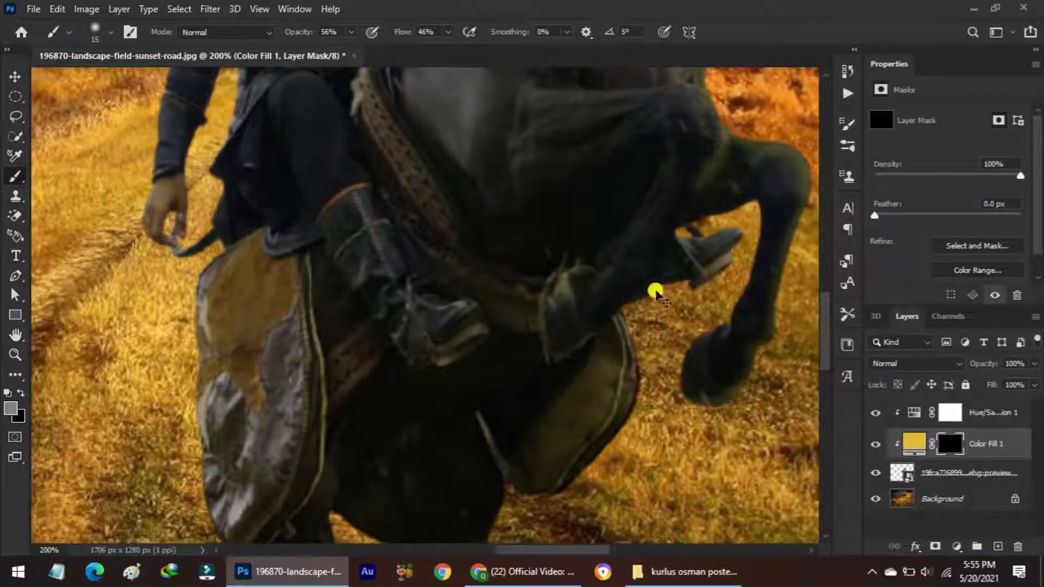
pyautogui.moveTo(716, 183); pyautogui.dragTo(710, 136)
pyautogui.moveTo(582, 550); pyautogui.dragTo(561, 551)
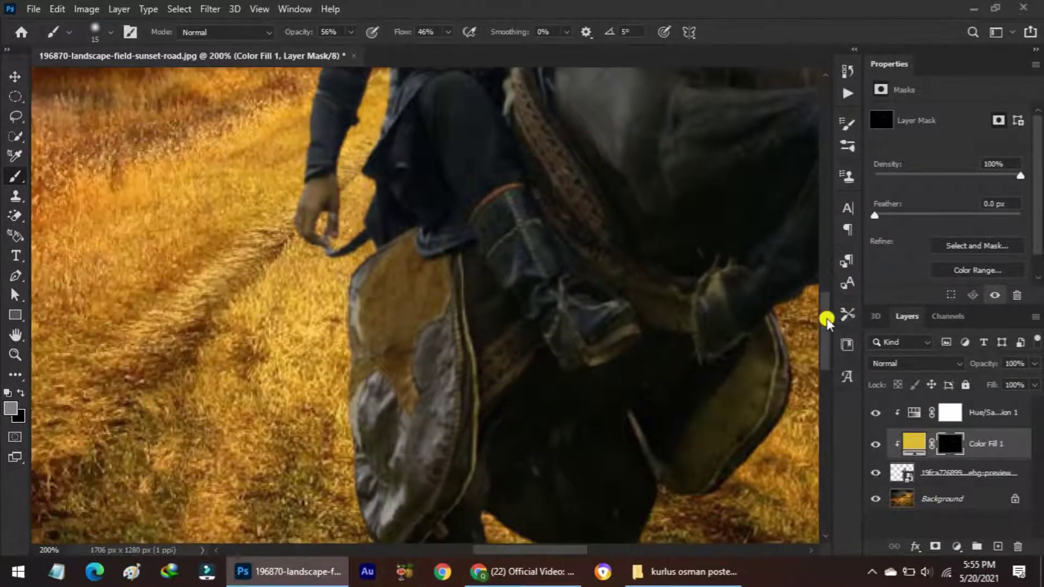
pyautogui.moveTo(825, 326); pyautogui.dragTo(825, 272)
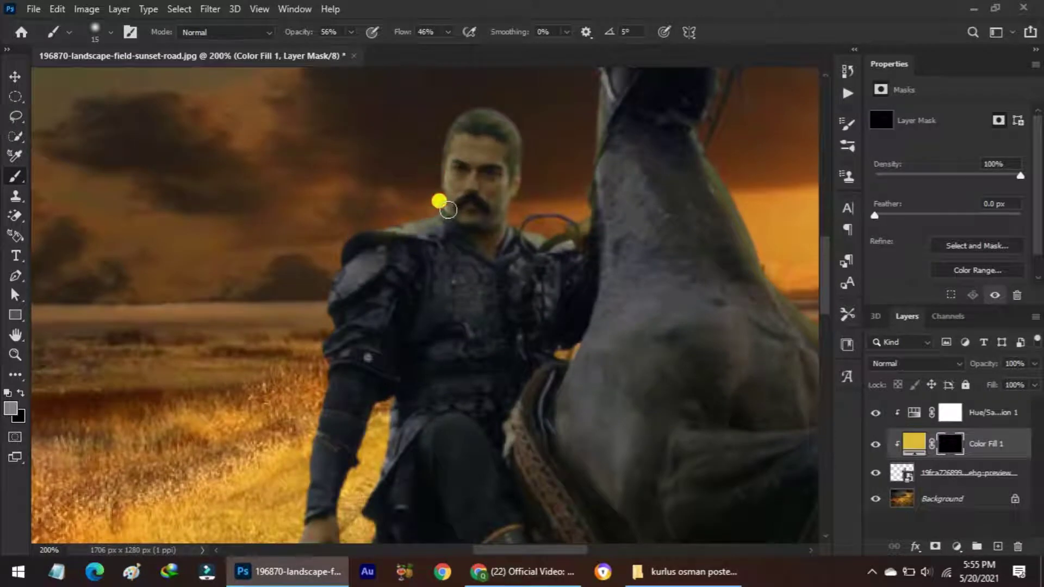
pyautogui.moveTo(441, 206); pyautogui.dragTo(301, 464)
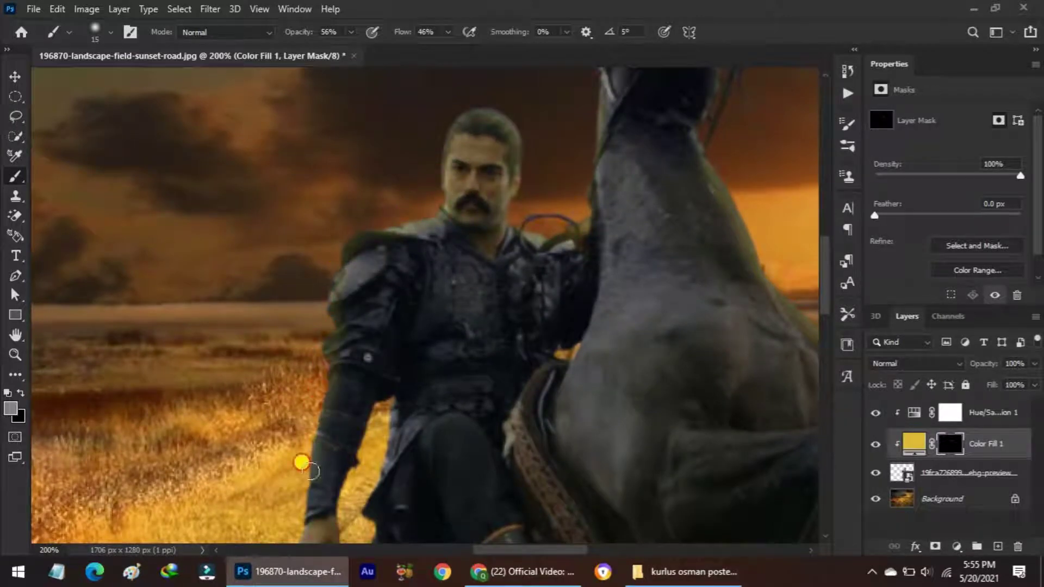
pyautogui.moveTo(825, 242); pyautogui.dragTo(825, 372)
pyautogui.moveTo(363, 276)
pyautogui.mouseDown()
pyautogui.moveTo(369, 310)
pyautogui.moveTo(340, 369)
pyautogui.moveTo(361, 445)
pyautogui.mouseUp()
pyautogui.moveTo(824, 375)
pyautogui.mouseDown()
pyautogui.moveTo(825, 402)
pyautogui.moveTo(825, 299)
pyautogui.mouseUp()
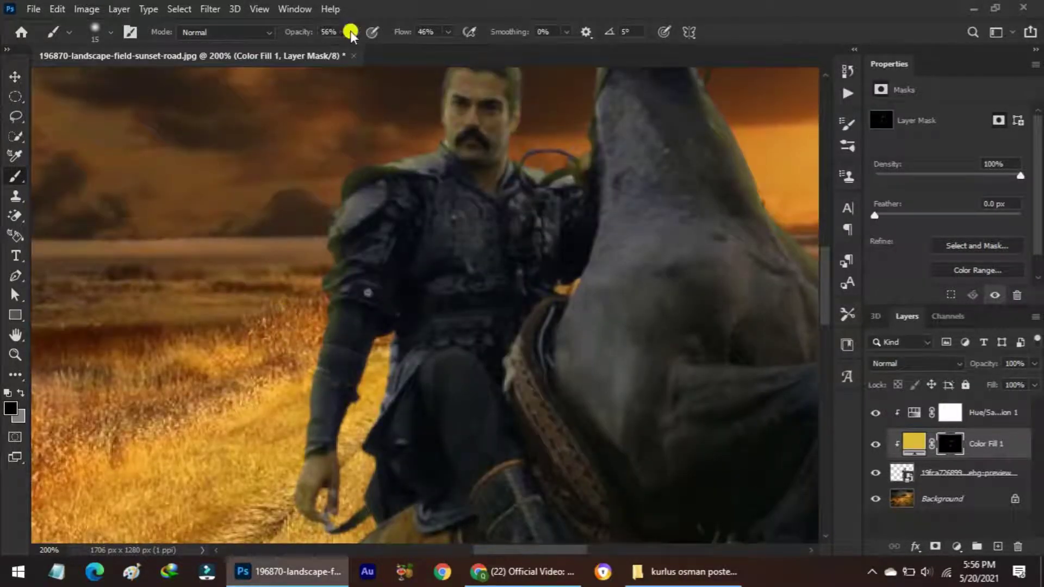
# Step: At 37% opacity and 29% flow, paint light from the rider's shoulder up past his head
pyautogui.moveTo(351, 34); pyautogui.dragTo(340, 46)
pyautogui.moveTo(448, 31); pyautogui.dragTo(436, 40)
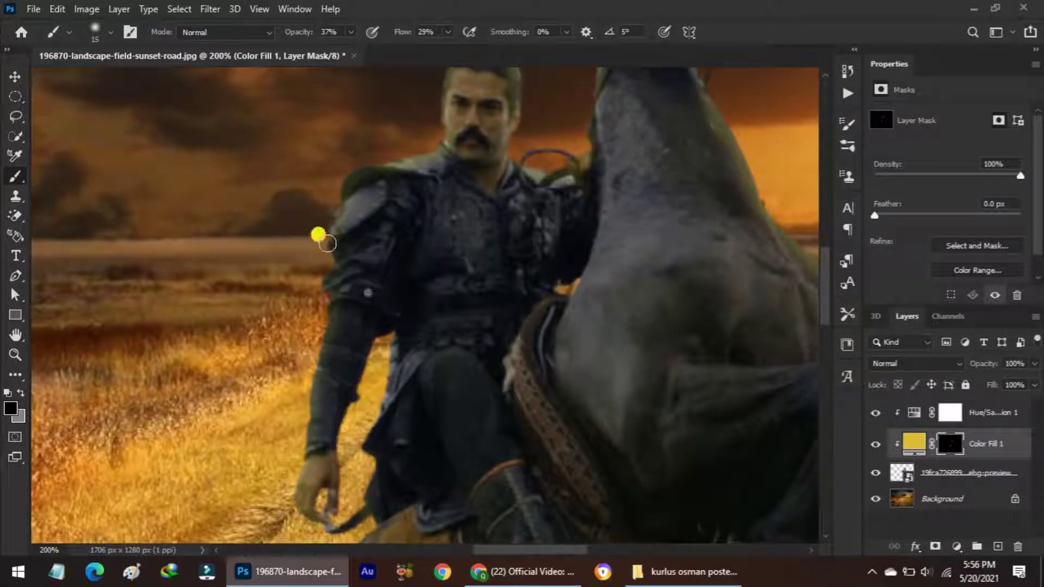
pyautogui.moveTo(427, 166); pyautogui.dragTo(512, 74)
pyautogui.moveTo(824, 283); pyautogui.dragTo(824, 259)
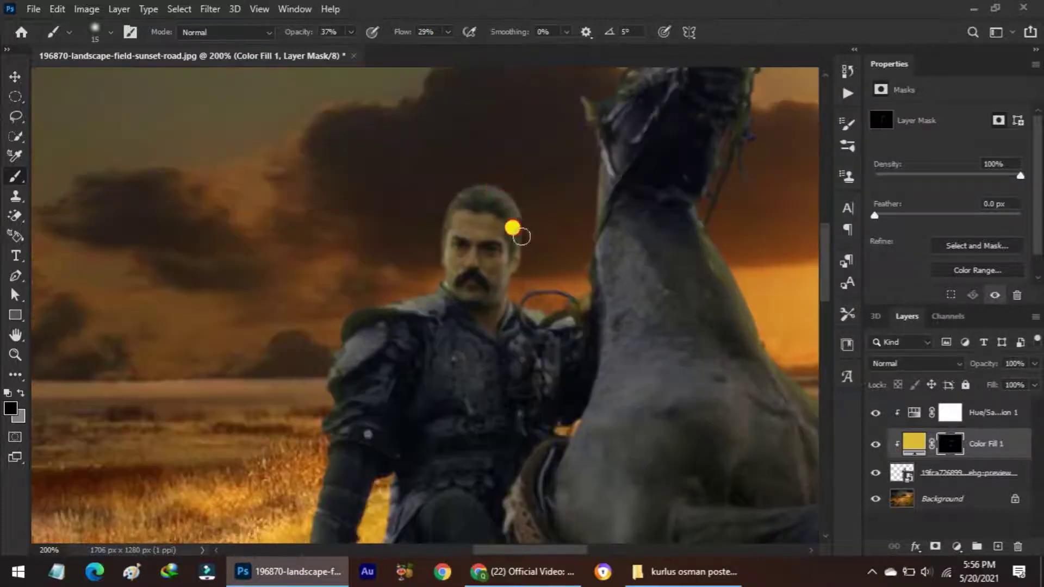
pyautogui.scroll(4, 768, 216)
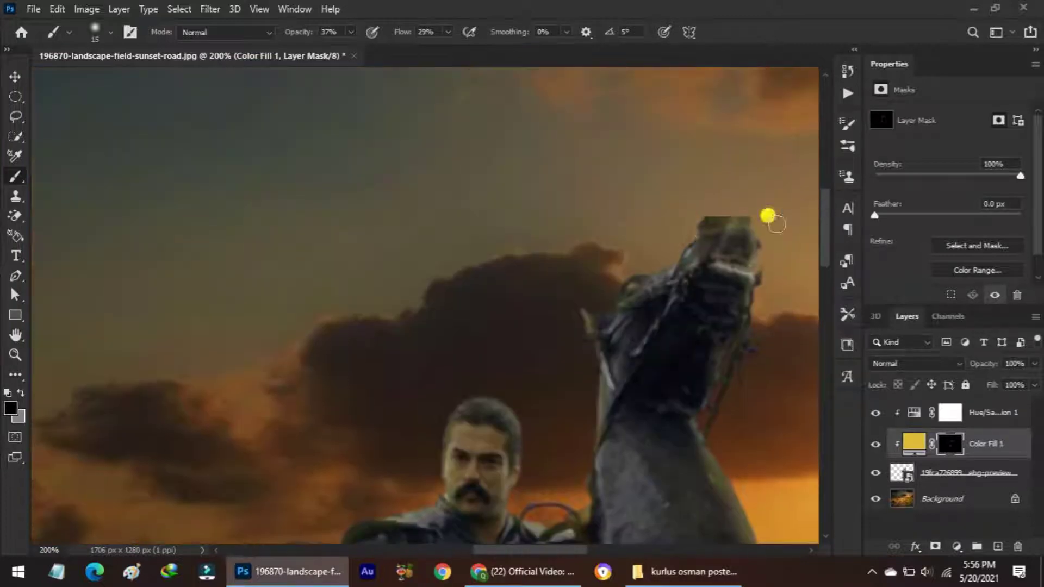
pyautogui.hotkey('ctrl', '-')
# Step: Add a new empty layer above the Hue/Saturation layer and set black as the painting colour
pyautogui.hotkey('ctrl', '-')
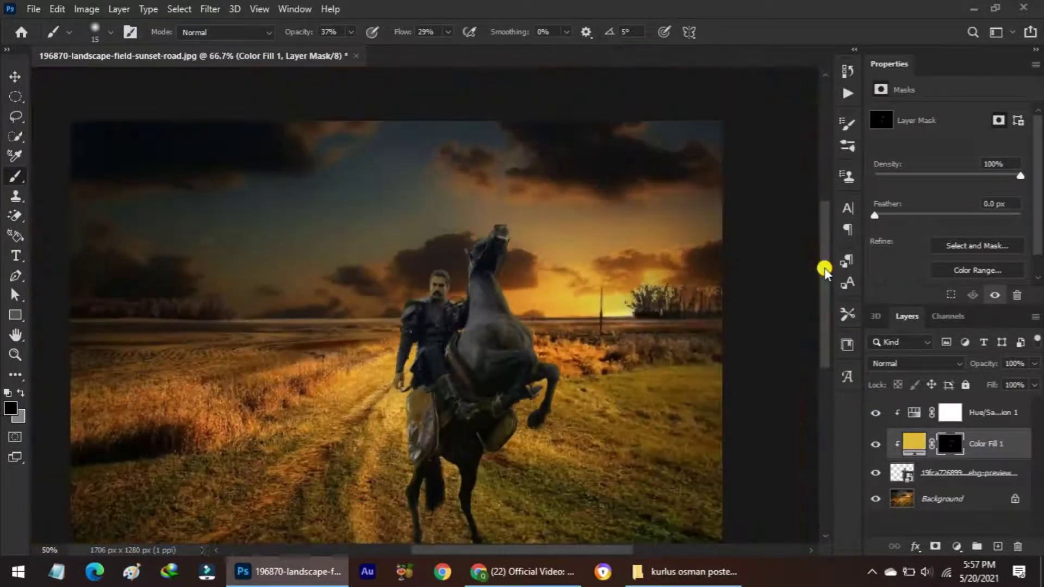
pyautogui.hotkey('ctrl', '-')
pyautogui.click(875, 445)
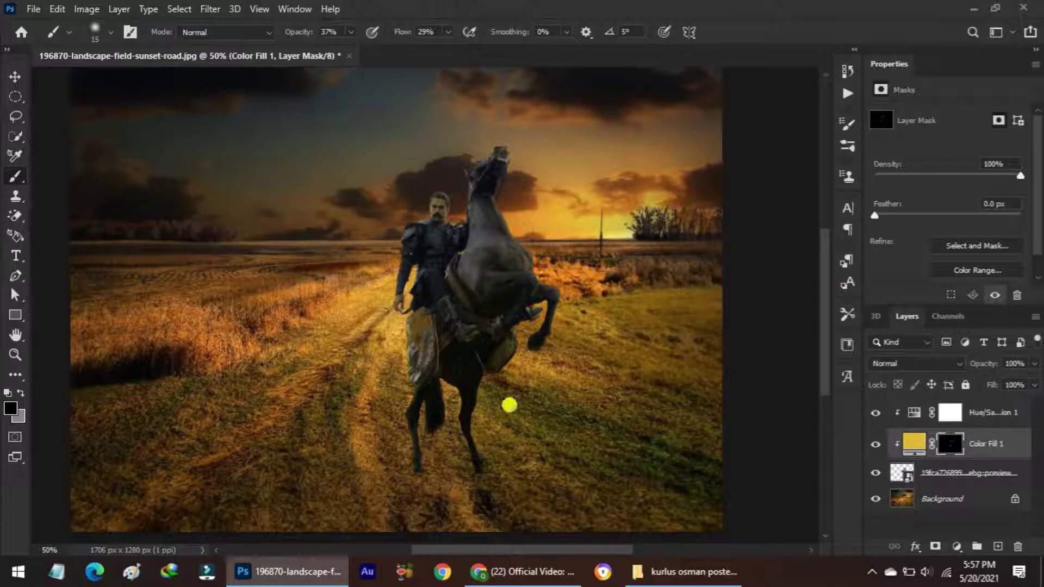
pyautogui.click(1004, 414)
pyautogui.click(998, 547)
pyautogui.press('x')
pyautogui.click(11, 409)
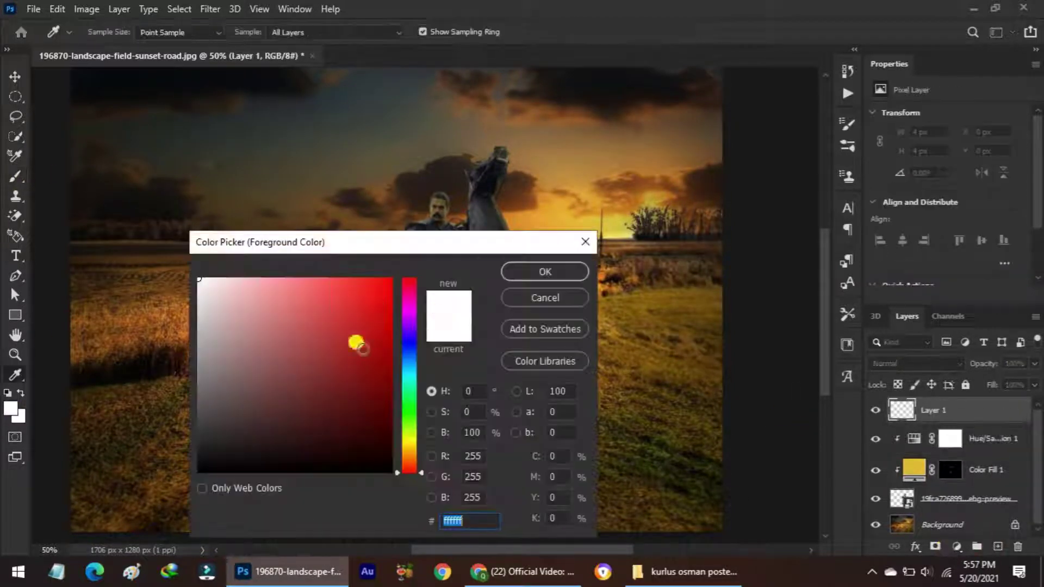
pyautogui.moveTo(356, 342); pyautogui.dragTo(185, 496)
pyautogui.press('Return')
# Step: Paint a dark shadow under the horse's hooves, extending left across the ground
pyautogui.press('b')
pyautogui.rightClick(438, 310)
pyautogui.press('Escape')
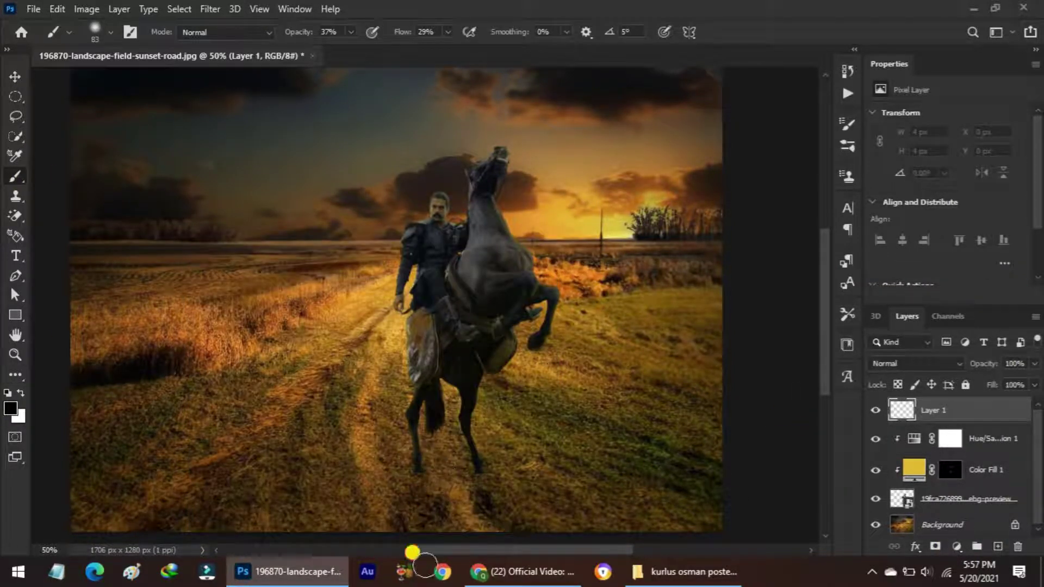
pyautogui.moveTo(471, 471)
pyautogui.mouseDown()
pyautogui.moveTo(457, 488)
pyautogui.moveTo(485, 471)
pyautogui.mouseUp()
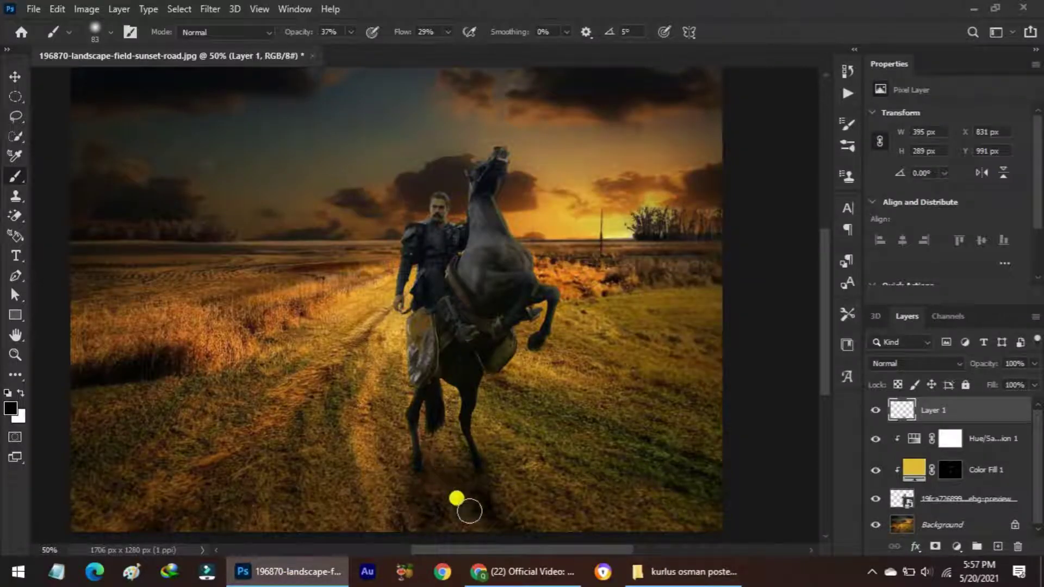
pyautogui.moveTo(488, 517); pyautogui.dragTo(382, 508)
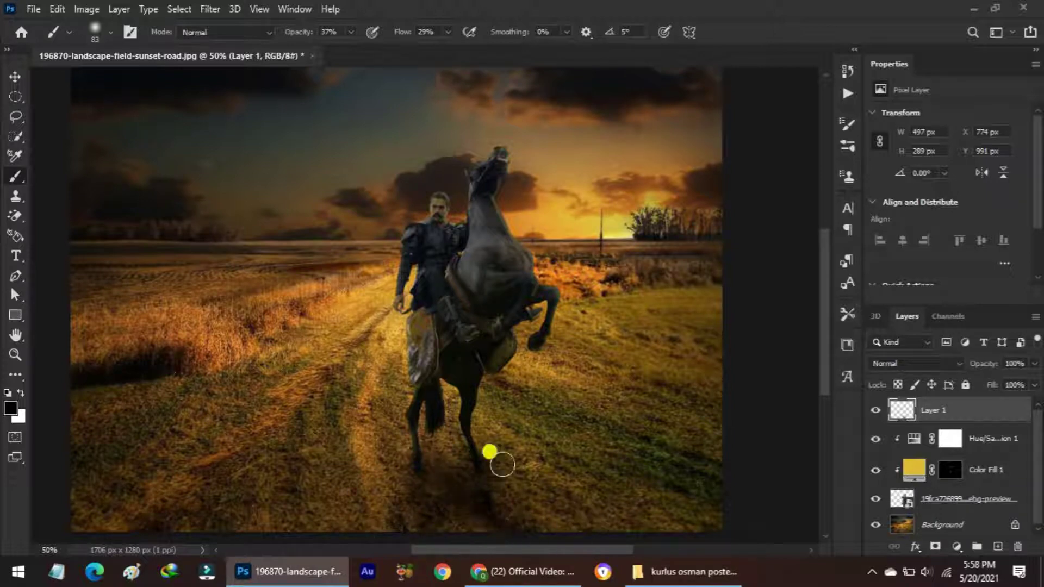
# Step: Search the brush presets and switch to the KYLE Ultimate Pencil Hard brush
pyautogui.click(110, 34)
pyautogui.click(87, 136)
pyautogui.write('p')
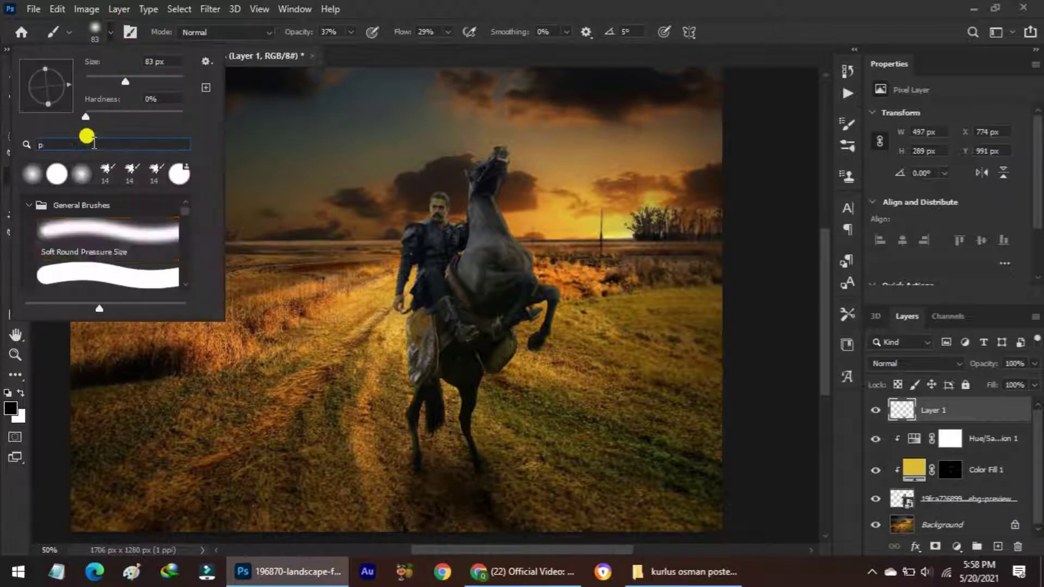
pyautogui.write('ec')
pyautogui.press('BackSpace')
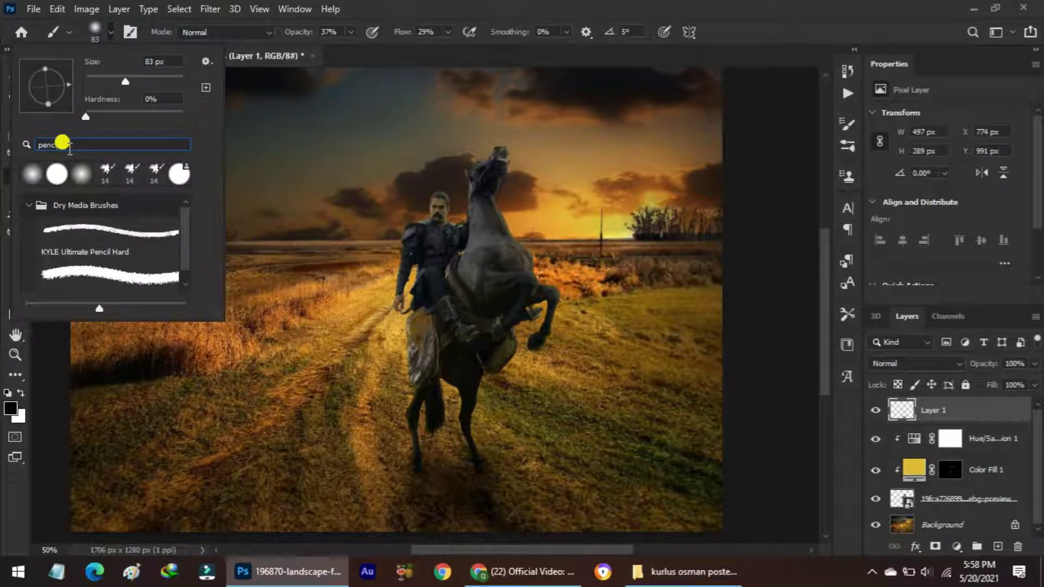
pyautogui.click(109, 231)
pyautogui.press('Return')
pyautogui.rightClick(515, 342)
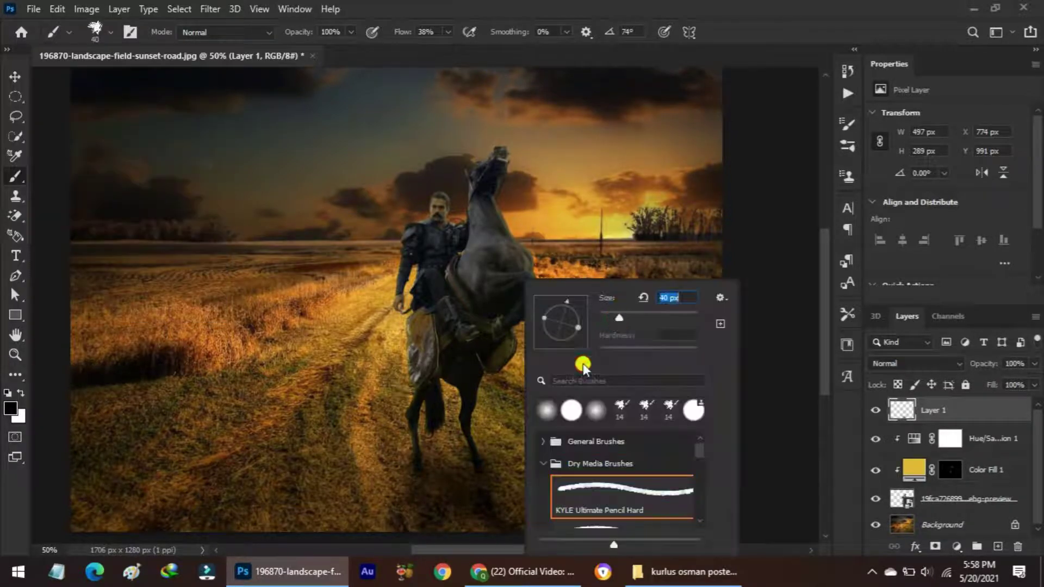
# Step: Create Layer 2, sample a dark brown from the ground, and set brush opacity to 41%
pyautogui.click(998, 546)
pyautogui.hotkey('ctrl', '+')
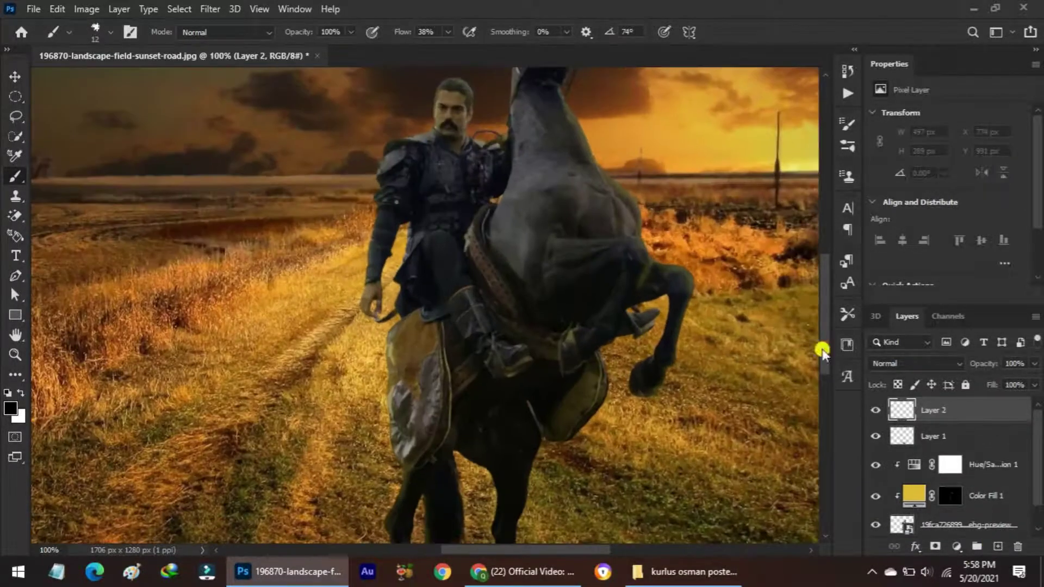
pyautogui.scroll(-5, 824, 356)
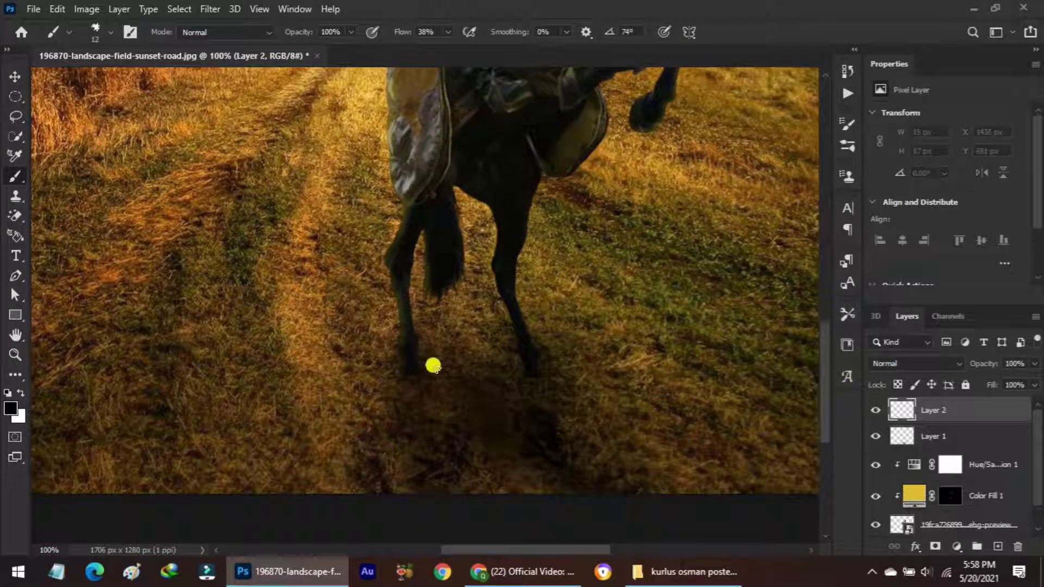
pyautogui.keyDown('alt'); pyautogui.click(366, 370); pyautogui.keyUp('alt')
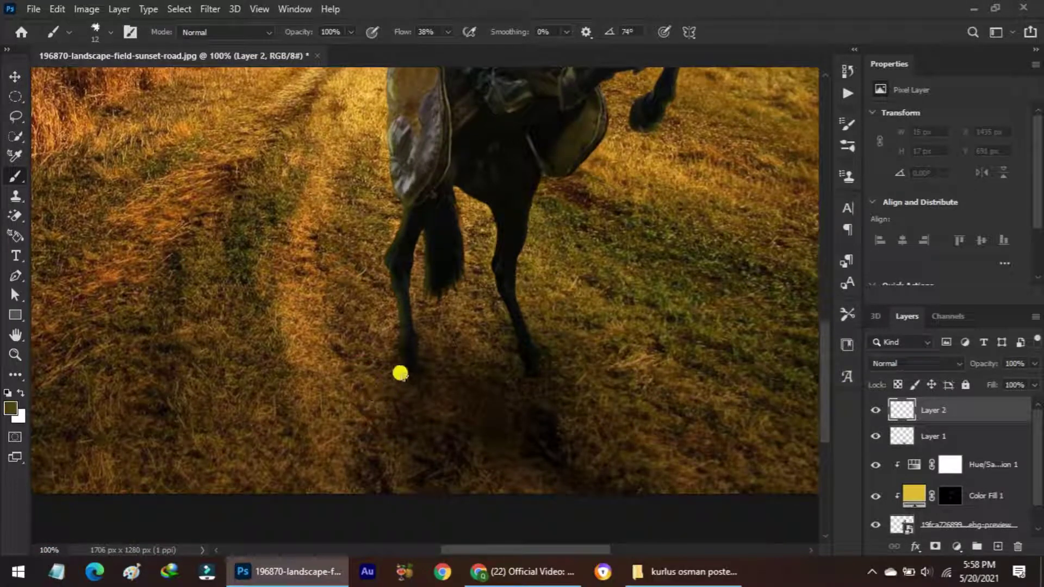
pyautogui.click(351, 32)
pyautogui.moveTo(355, 50); pyautogui.dragTo(309, 49)
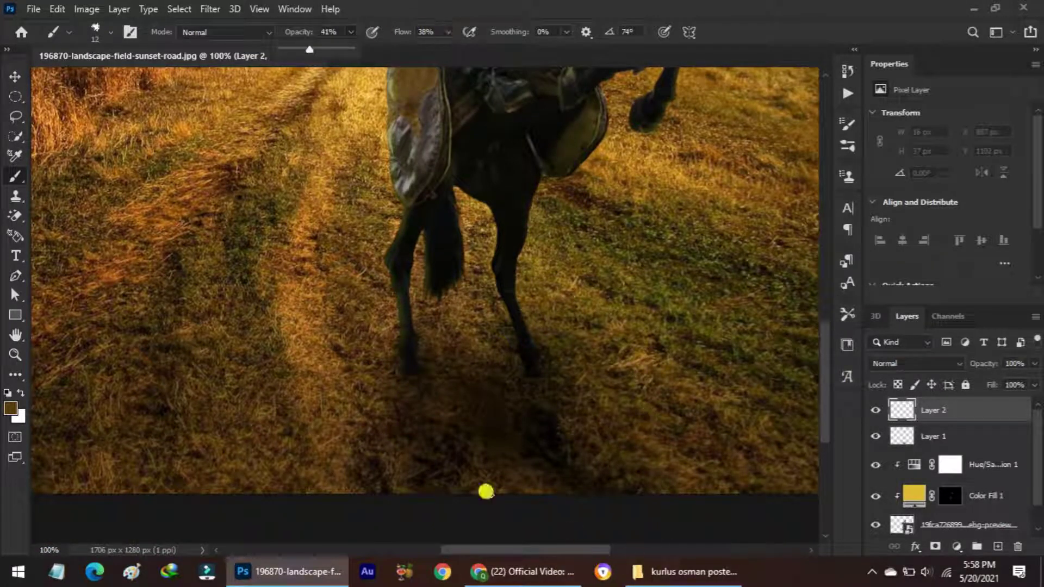
# Step: Paint dark brown contact shadows beside and beneath the horse's hooves
pyautogui.moveTo(401, 366); pyautogui.dragTo(413, 368)
pyautogui.moveTo(569, 376); pyautogui.dragTo(564, 350)
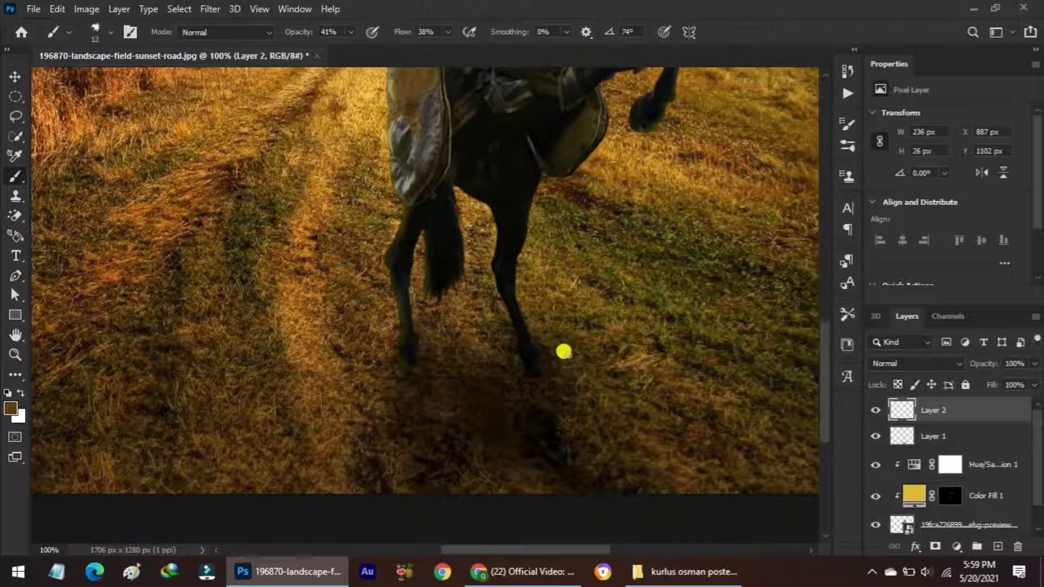
pyautogui.keyDown('alt'); pyautogui.click(536, 378); pyautogui.keyUp('alt')
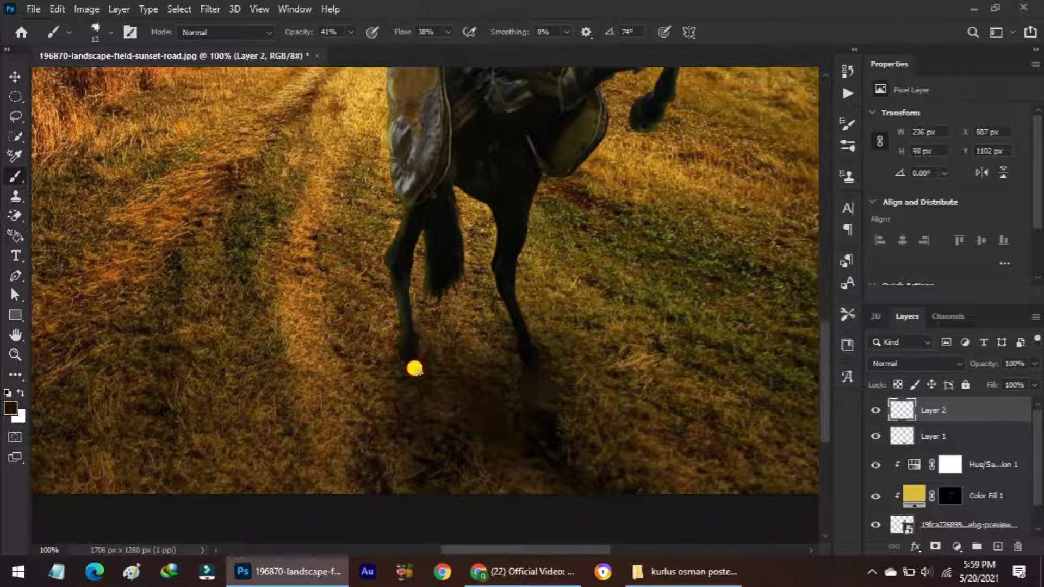
pyautogui.scroll(-3, 422, 397)
pyautogui.scroll(1, 435, 401)
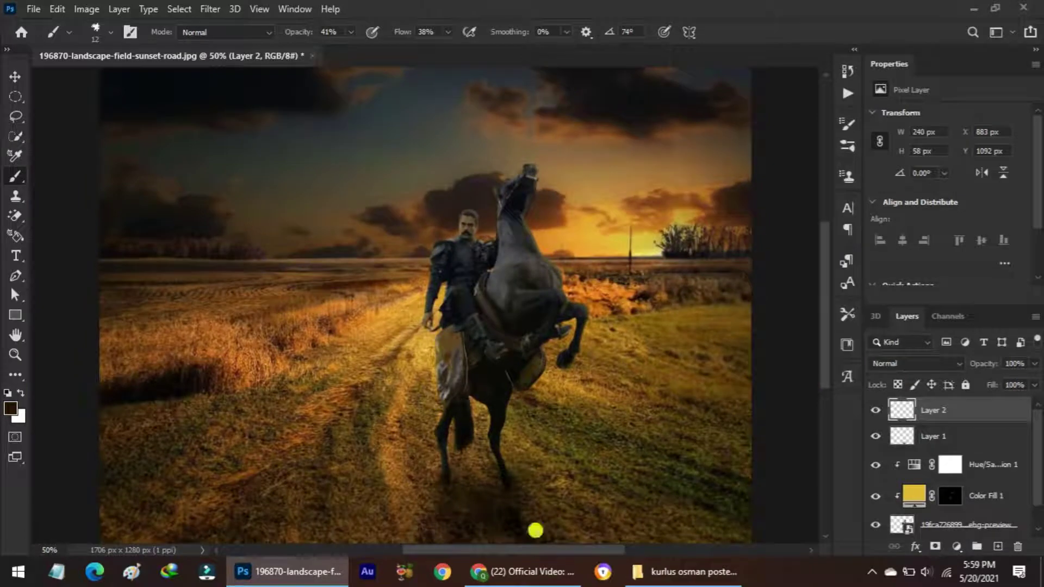
pyautogui.scroll(-1, 1002, 454)
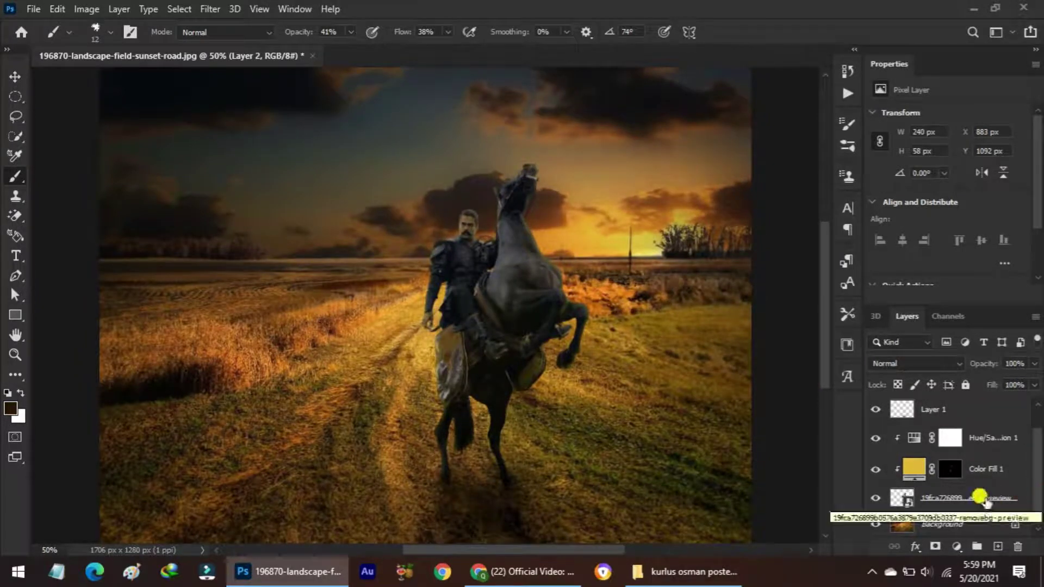
pyautogui.scroll(1, 981, 500)
pyautogui.scroll(-1, 979, 499)
pyautogui.keyDown('shift'); pyautogui.click(970, 499); pyautogui.keyUp('shift')
# Step: Group the rider layers, then rotate, scale and place the sword in the rider's hand
pyautogui.hotkey('ctrl', 'g')
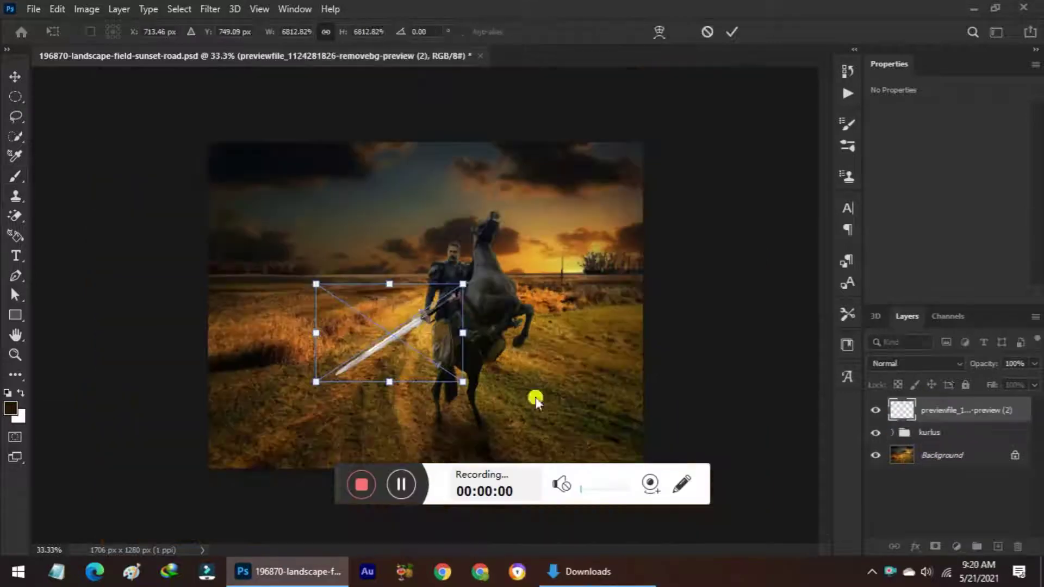
pyautogui.moveTo(410, 236)
pyautogui.mouseDown()
pyautogui.moveTo(354, 329)
pyautogui.moveTo(443, 340)
pyautogui.mouseUp()
pyautogui.moveTo(540, 421); pyautogui.dragTo(443, 346)
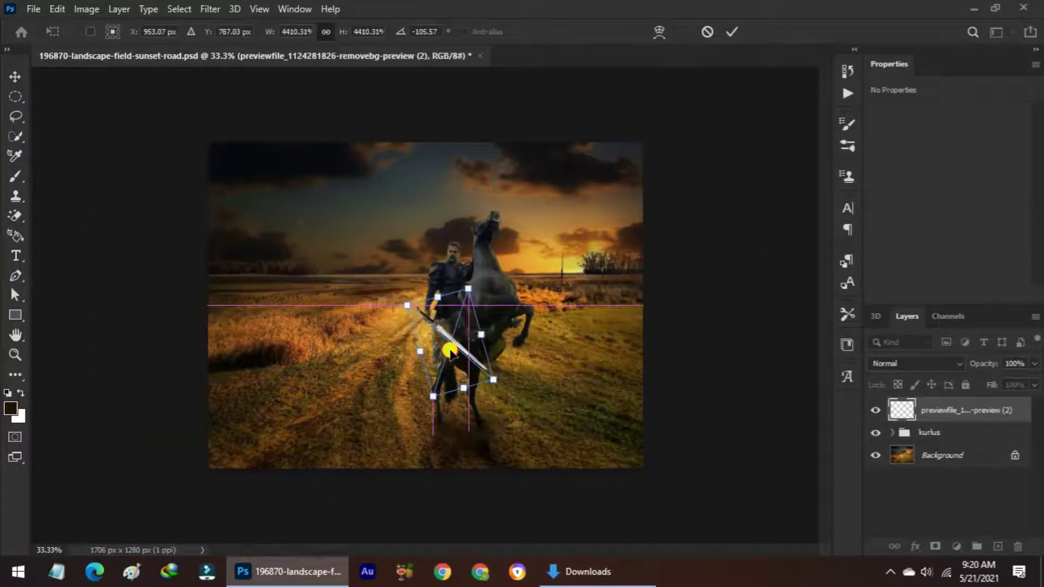
pyautogui.scroll(3, 443, 346)
pyautogui.scroll(1, 441, 384)
pyautogui.moveTo(442, 384); pyautogui.dragTo(443, 373)
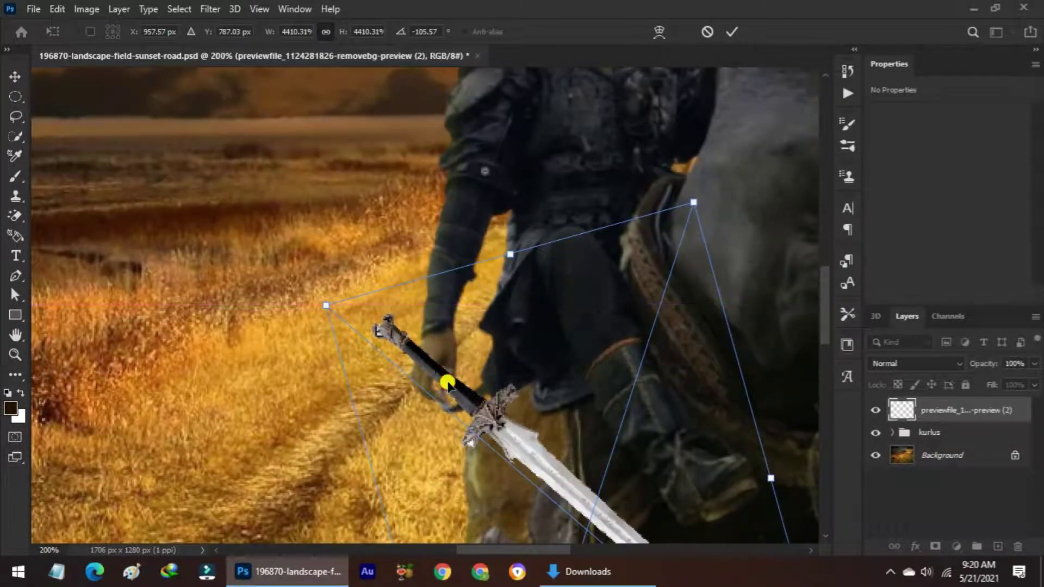
pyautogui.press('Return')
# Step: Add a layer mask to the sword and pick a Hard Round brush at 100% opacity and flow
pyautogui.scroll(-3, 826, 354)
pyautogui.scroll(3, 827, 354)
pyautogui.click(935, 546)
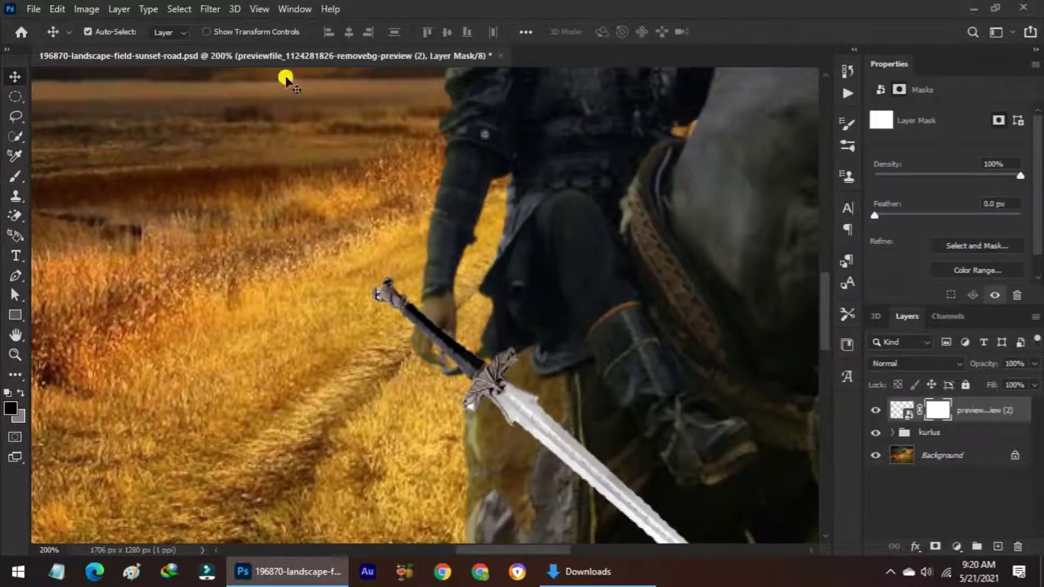
pyautogui.click(15, 176)
pyautogui.rightClick(333, 187)
pyautogui.click(95, 31)
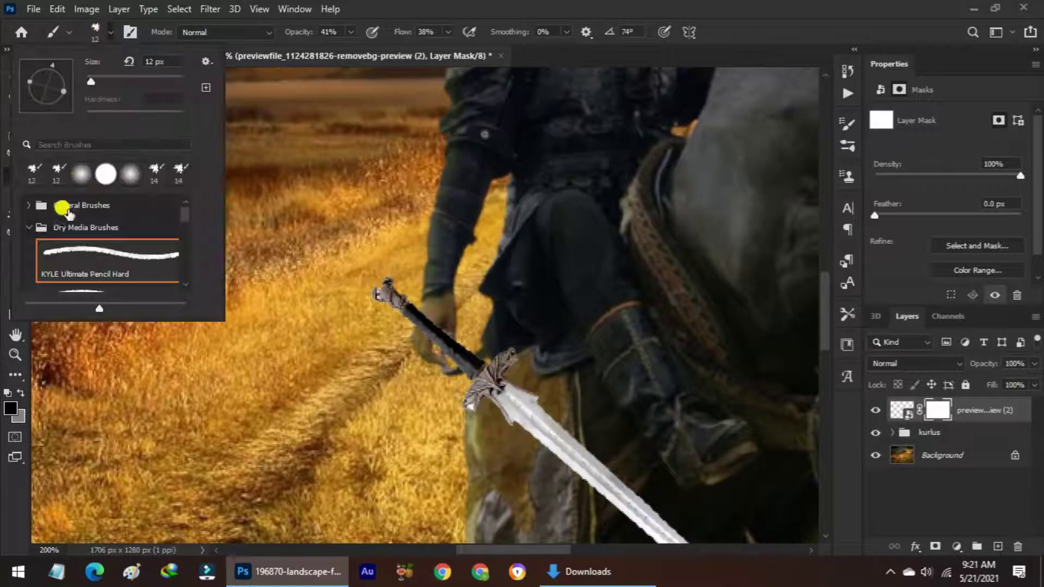
pyautogui.click(30, 205)
pyautogui.click(108, 277)
pyautogui.click(401, 234)
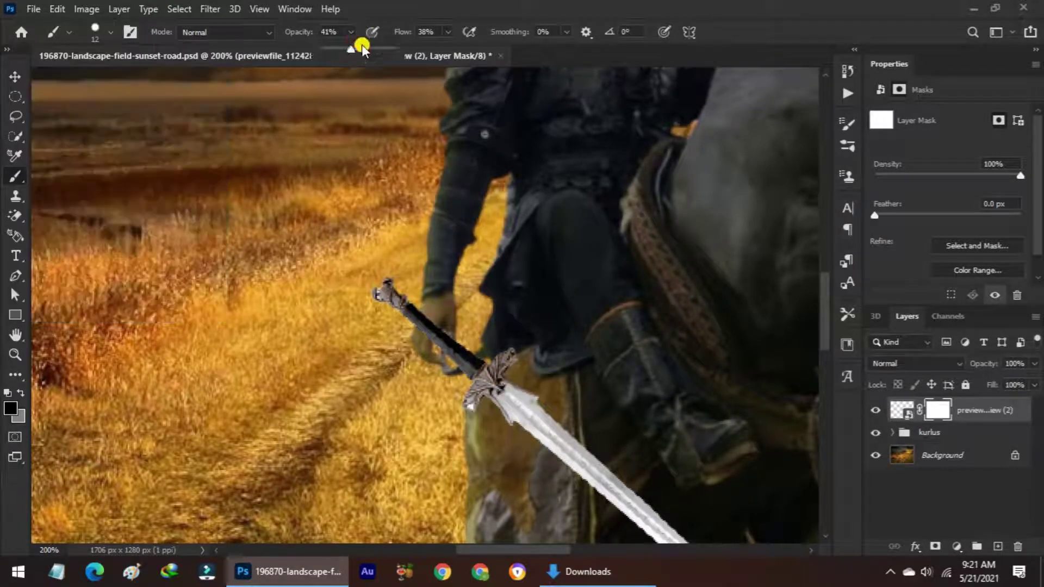
pyautogui.click(448, 31)
pyautogui.moveTo(453, 48); pyautogui.dragTo(496, 48)
# Step: Shrink the brush to 6 px and mask the sword behind the rider's fingers on the grip
pyautogui.rightClick(457, 228)
pyautogui.click(416, 309)
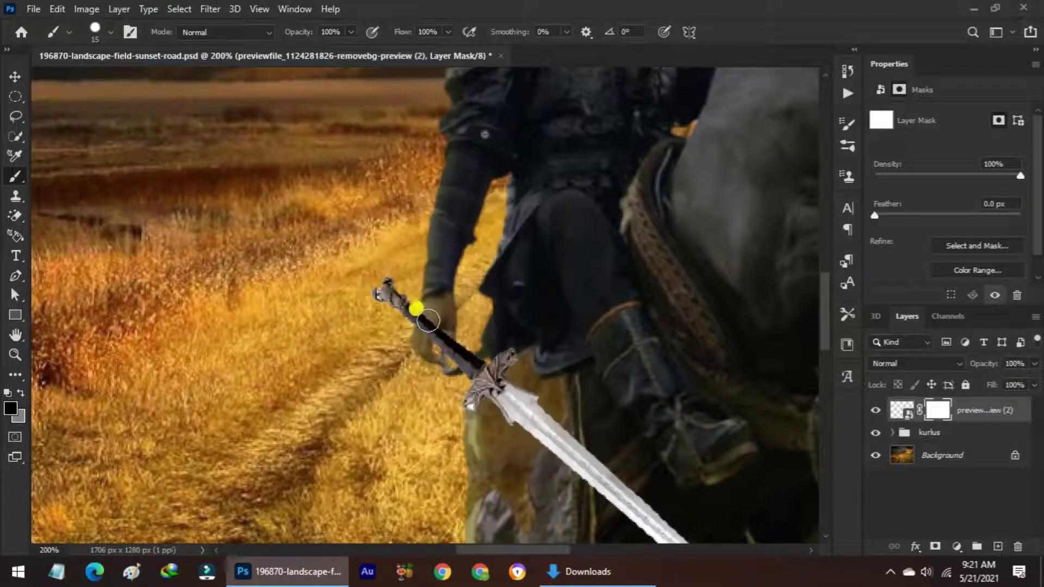
pyautogui.rightClick(429, 280)
pyautogui.moveTo(509, 312); pyautogui.dragTo(500, 326)
pyautogui.hotkey('ctrl', '+')
pyautogui.rightClick(428, 278)
pyautogui.click(422, 337)
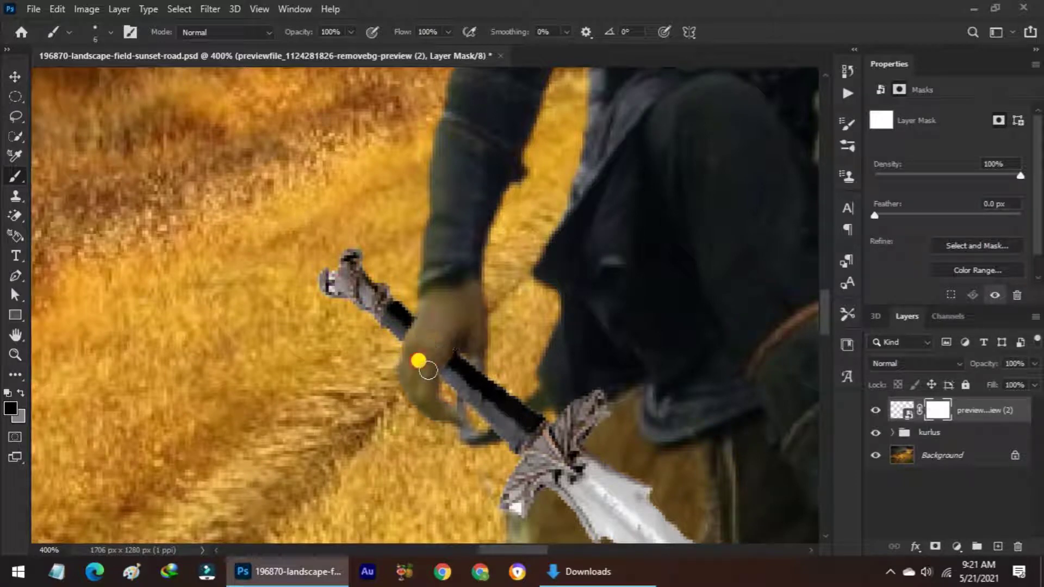
pyautogui.scroll(-4, 460, 308)
# Step: Darken the sword with a clipped Hue/Saturation layer lowering its Lightness
pyautogui.scroll(-1, 459, 310)
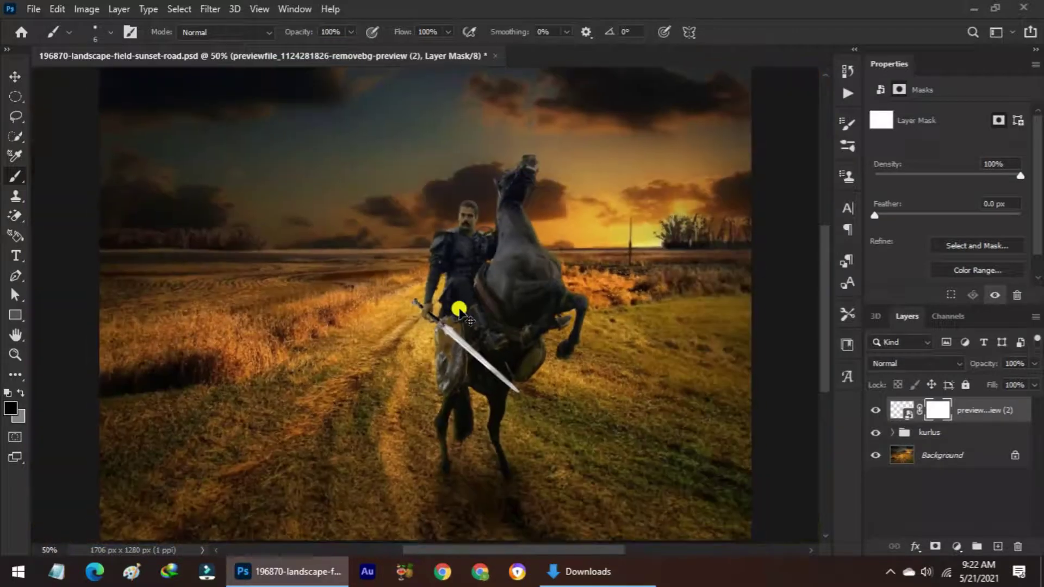
pyautogui.click(956, 547)
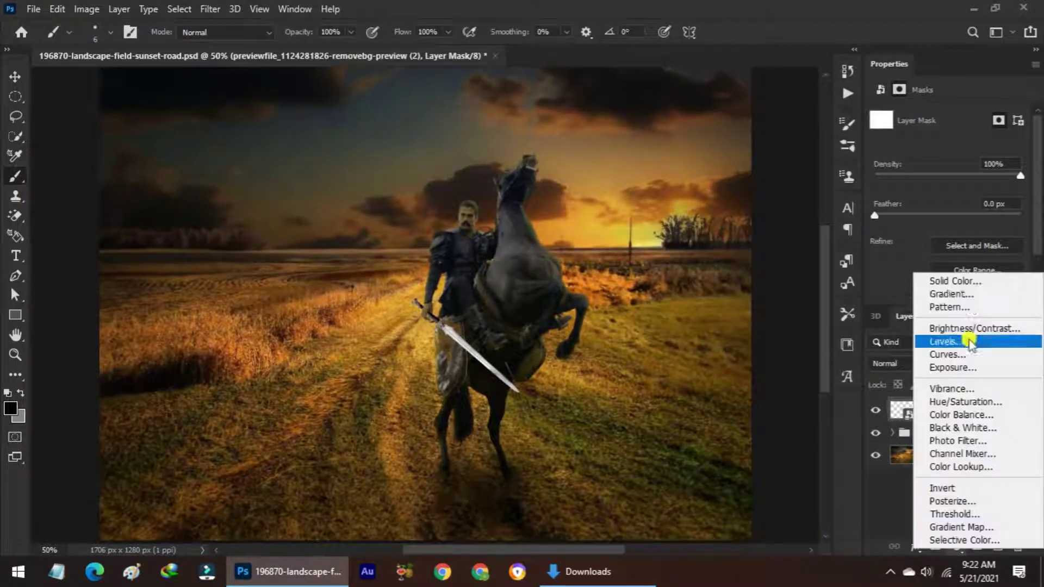
pyautogui.click(949, 389)
pyautogui.click(929, 295)
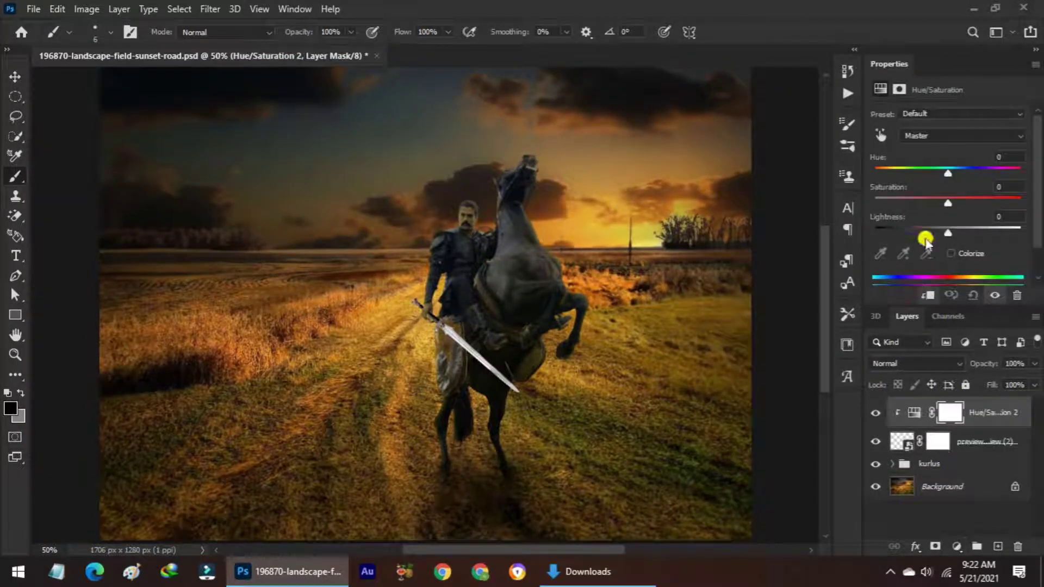
pyautogui.moveTo(948, 228)
pyautogui.mouseDown()
pyautogui.moveTo(912, 229)
pyautogui.moveTo(965, 203)
pyautogui.mouseUp()
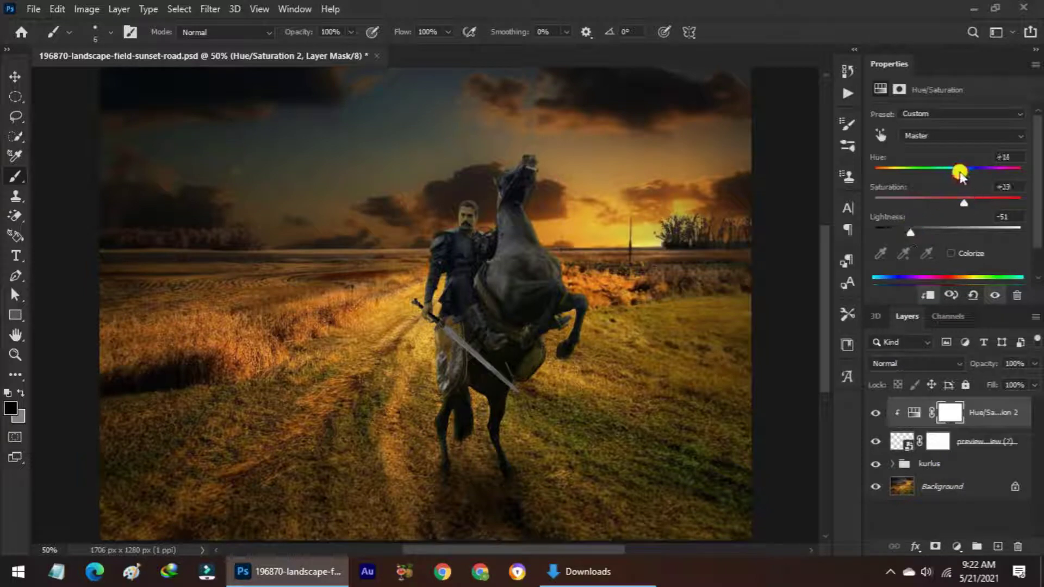
# Step: Place the warrior beside the horse and darken him with a clipped Hue/Saturation layer
pyautogui.press('v')
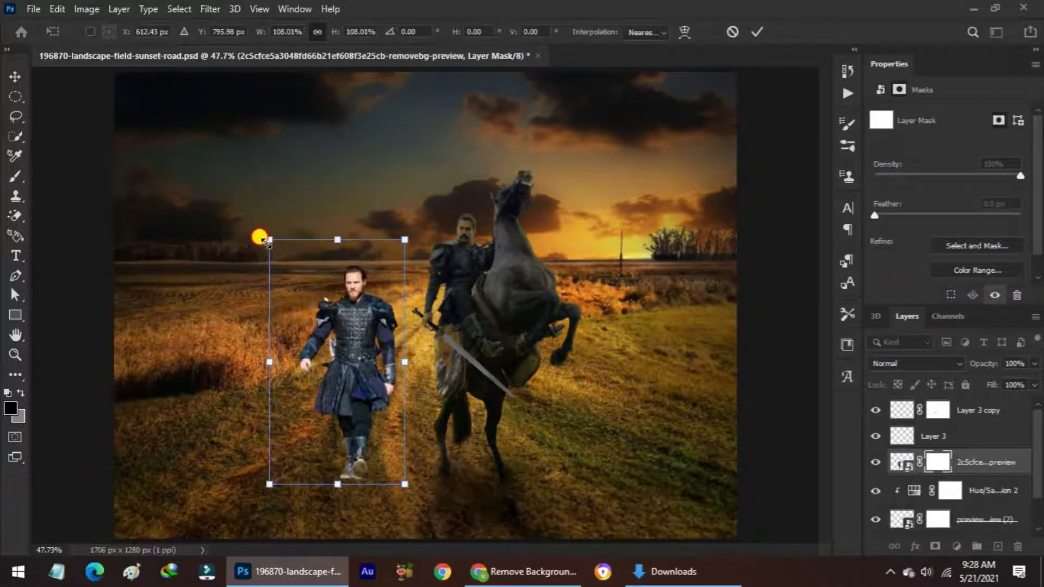
pyautogui.press('Return')
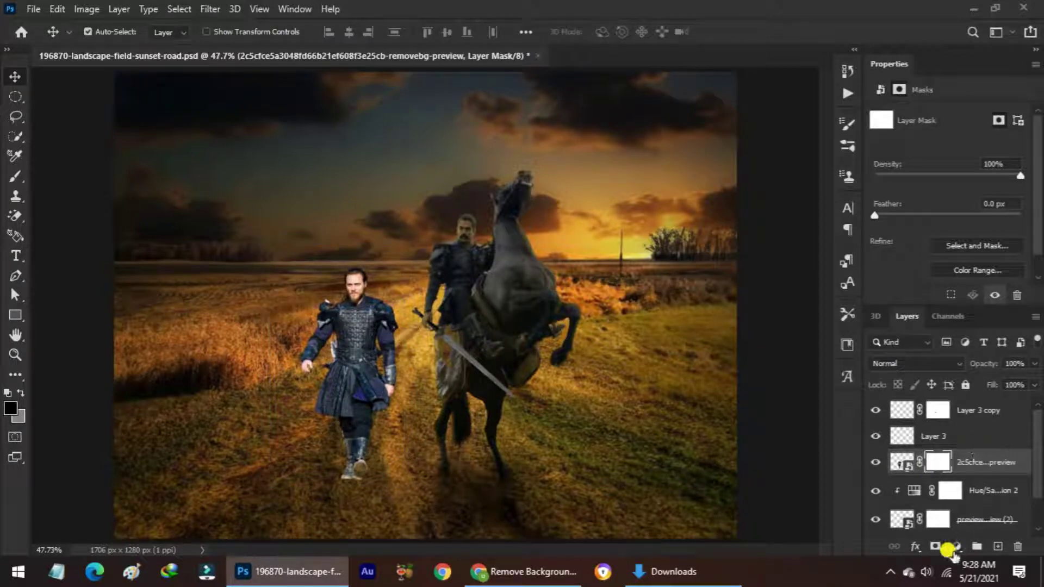
pyautogui.click(956, 546)
pyautogui.click(949, 399)
pyautogui.click(928, 296)
pyautogui.moveTo(948, 233); pyautogui.dragTo(923, 233)
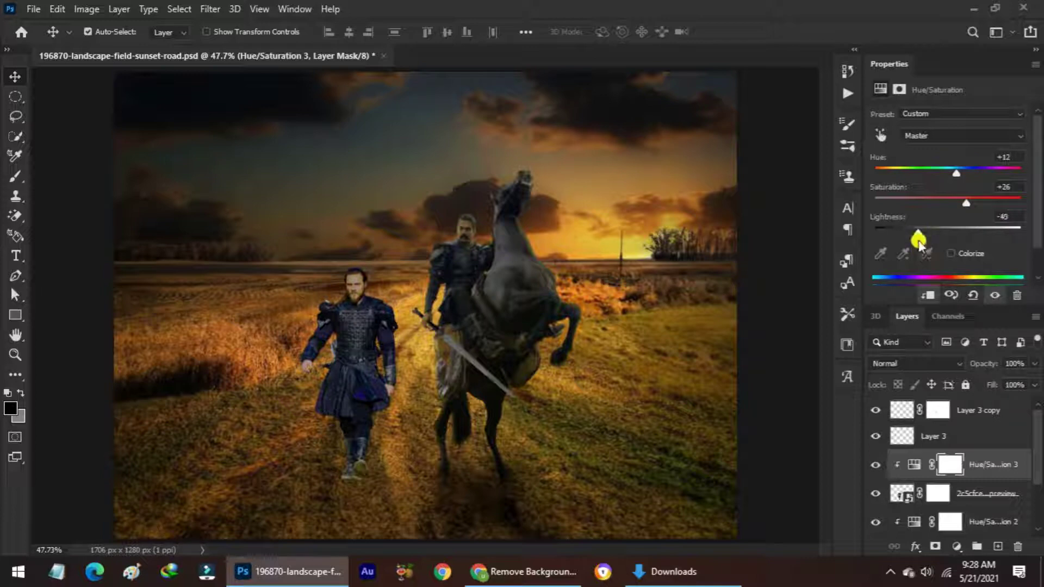
# Step: Add a new empty layer and set the brush paint colour to black
pyautogui.click(1004, 413)
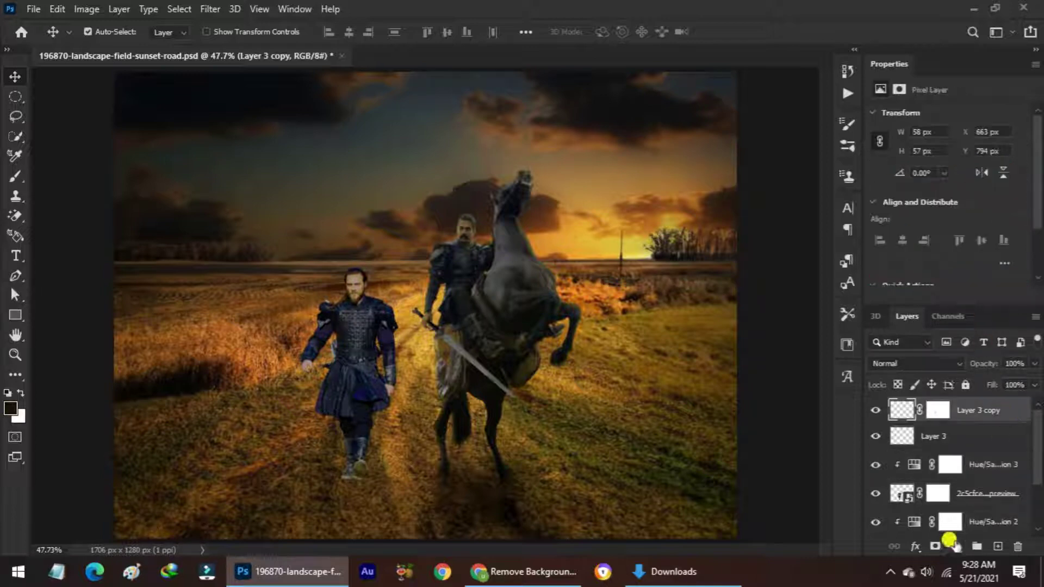
pyautogui.click(998, 546)
pyautogui.click(15, 176)
pyautogui.click(11, 409)
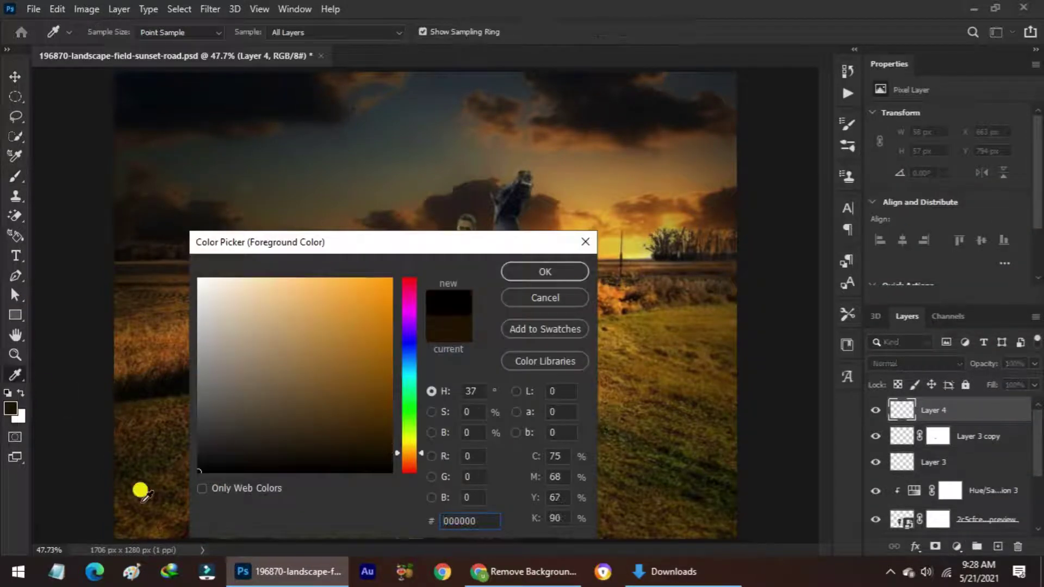
pyautogui.press('Return')
pyautogui.rightClick(333, 466)
pyautogui.click(346, 31)
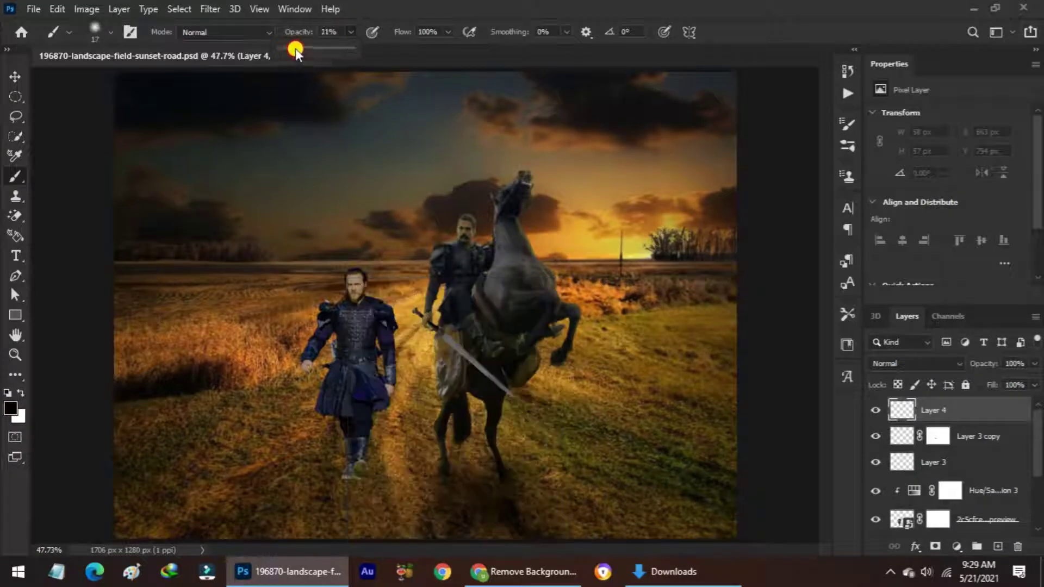
# Step: Set the brush to 31% opacity and 39 px, then slide and tilt the sword toward the front warrior
pyautogui.moveTo(295, 50); pyautogui.dragTo(302, 50)
pyautogui.click(446, 33)
pyautogui.rightClick(352, 469)
pyautogui.moveTo(446, 319); pyautogui.dragTo(458, 317)
pyautogui.press('Return')
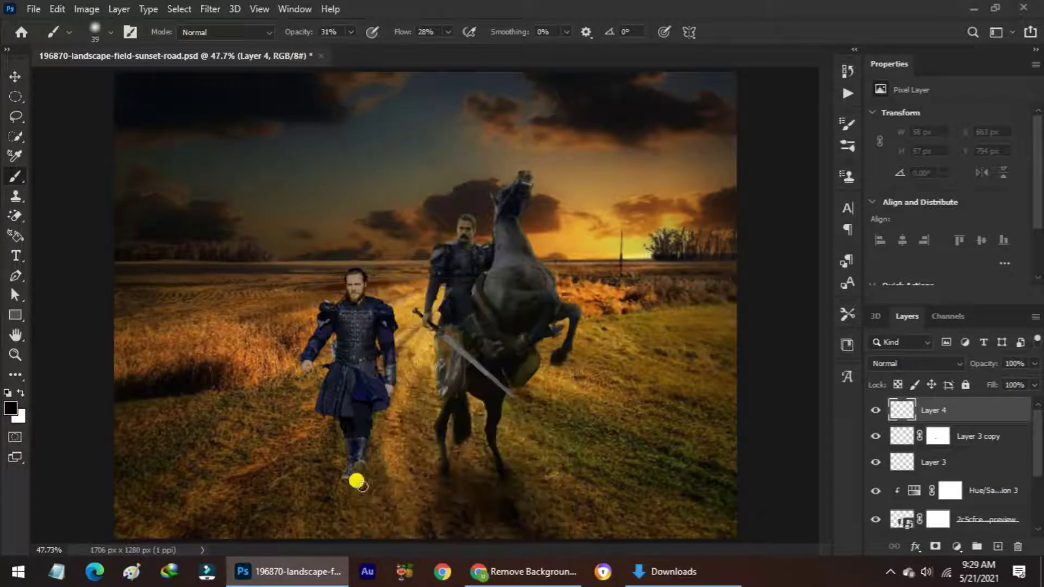
pyautogui.rightClick(387, 482)
pyautogui.press('Return')
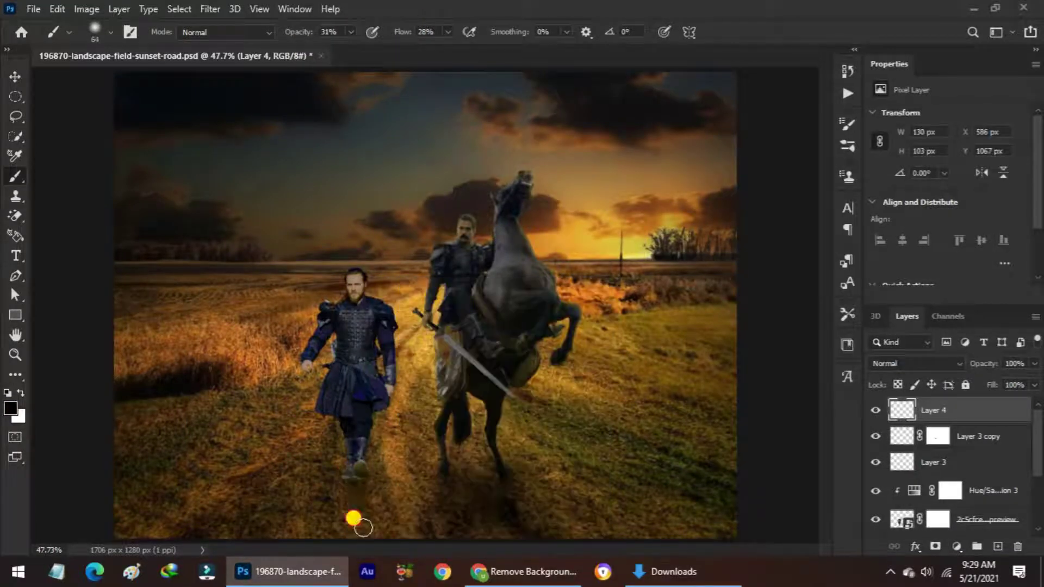
pyautogui.moveTo(479, 370); pyautogui.dragTo(283, 418)
pyautogui.moveTo(310, 310); pyautogui.dragTo(300, 326)
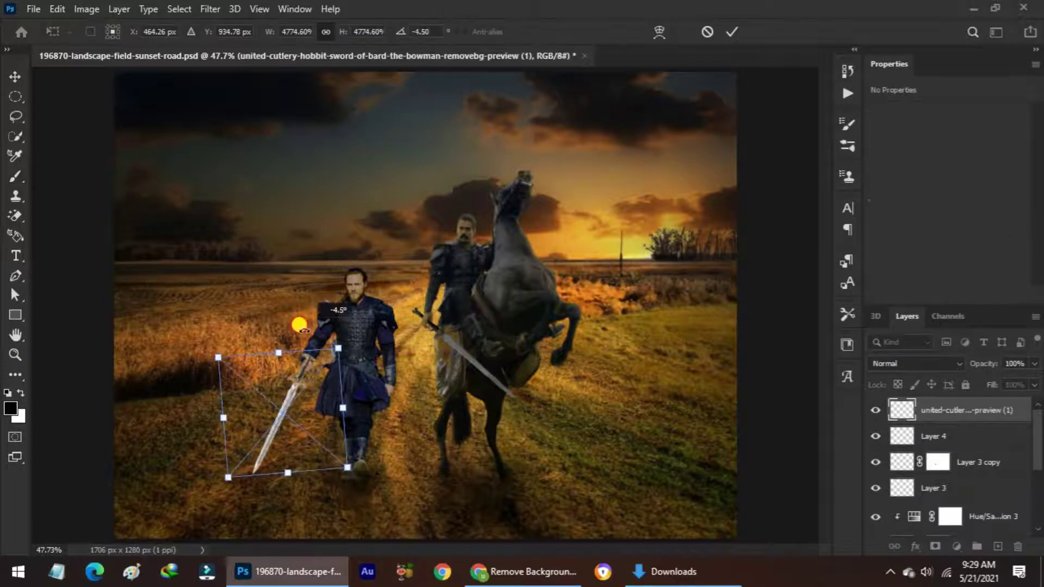
# Step: Flip the sword horizontally, nudge it into the warrior's hand, and commit the transform
pyautogui.rightClick(289, 380)
pyautogui.click(326, 364)
pyautogui.moveTo(279, 390)
pyautogui.mouseDown()
pyautogui.moveTo(319, 391)
pyautogui.moveTo(315, 380)
pyautogui.mouseUp()
pyautogui.hotkey('ctrl', '1')
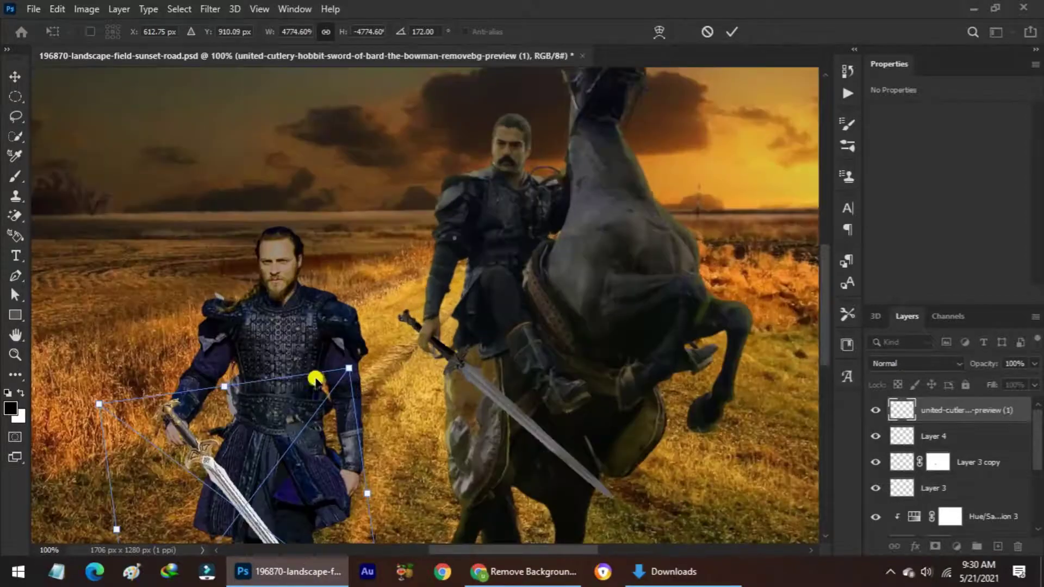
pyautogui.moveTo(490, 551); pyautogui.dragTo(431, 551)
pyautogui.moveTo(826, 261); pyautogui.dragTo(827, 284)
pyautogui.hotkey('ctrl', '+')
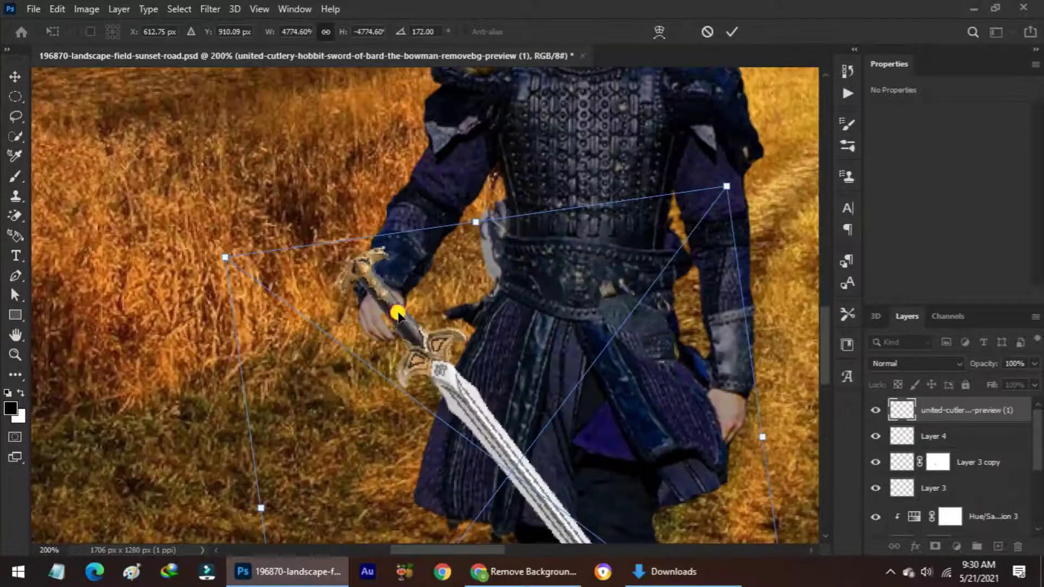
pyautogui.moveTo(384, 303); pyautogui.dragTo(374, 302)
pyautogui.press('Return')
# Step: Add a mask to the sword layer and set a hard round 12 px brush at full opacity and flow
pyautogui.press('b')
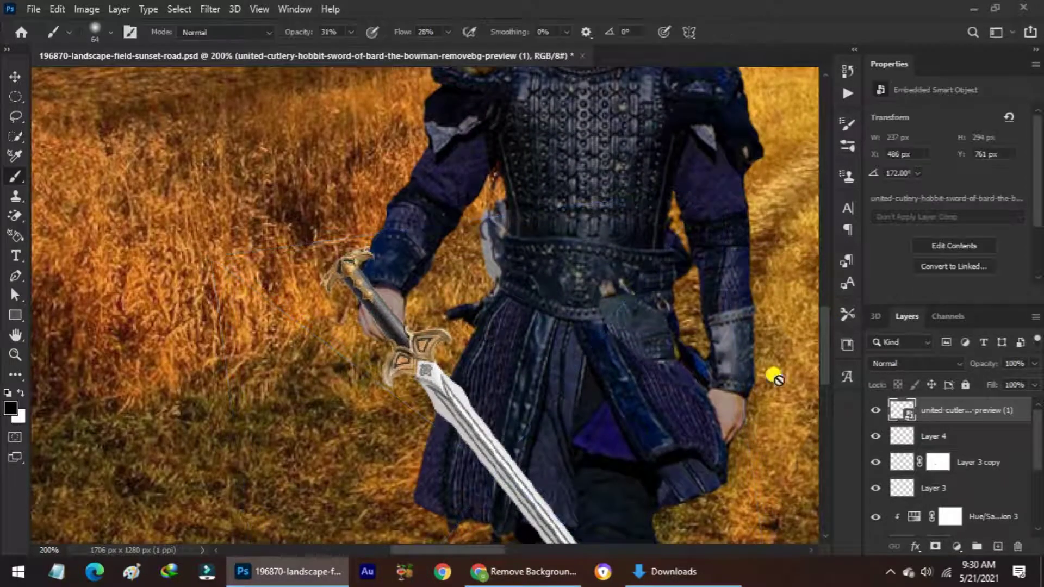
pyautogui.click(935, 546)
pyautogui.rightClick(207, 239)
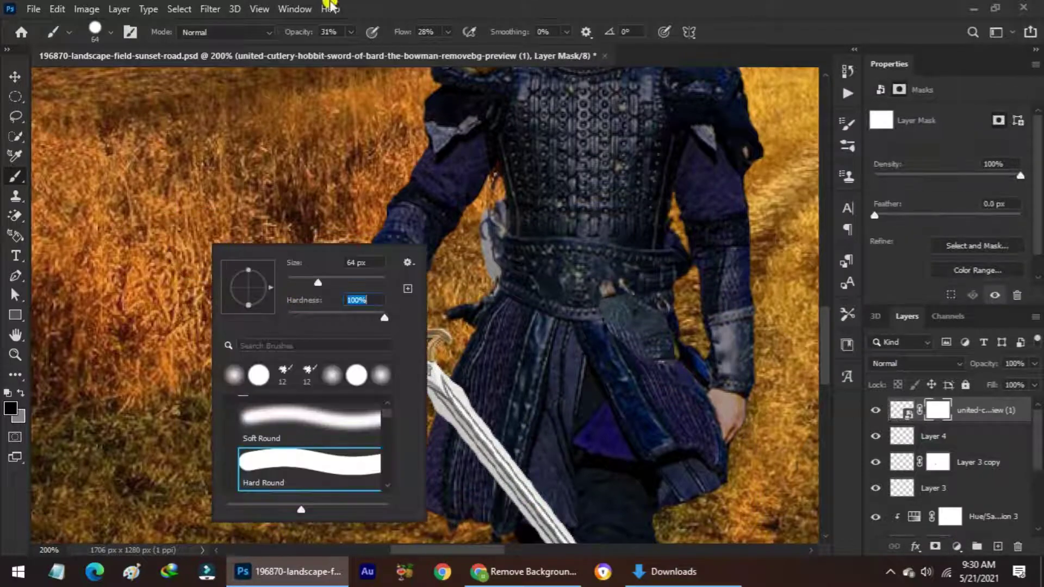
pyautogui.doubleClick(280, 482)
pyautogui.moveTo(448, 31); pyautogui.dragTo(530, 46)
pyautogui.moveTo(495, 317); pyautogui.dragTo(469, 317)
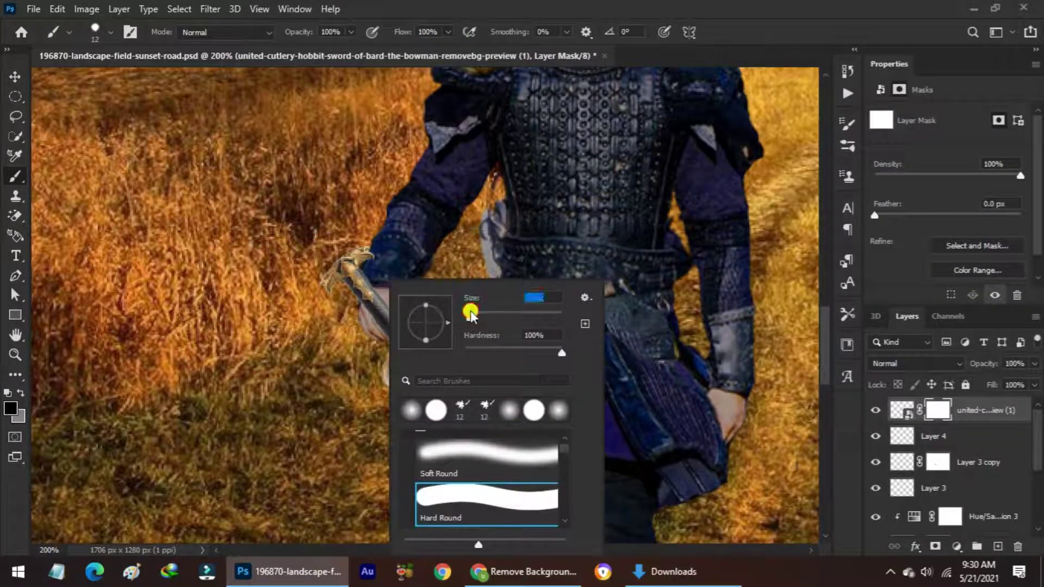
pyautogui.press('Return')
pyautogui.press('x')
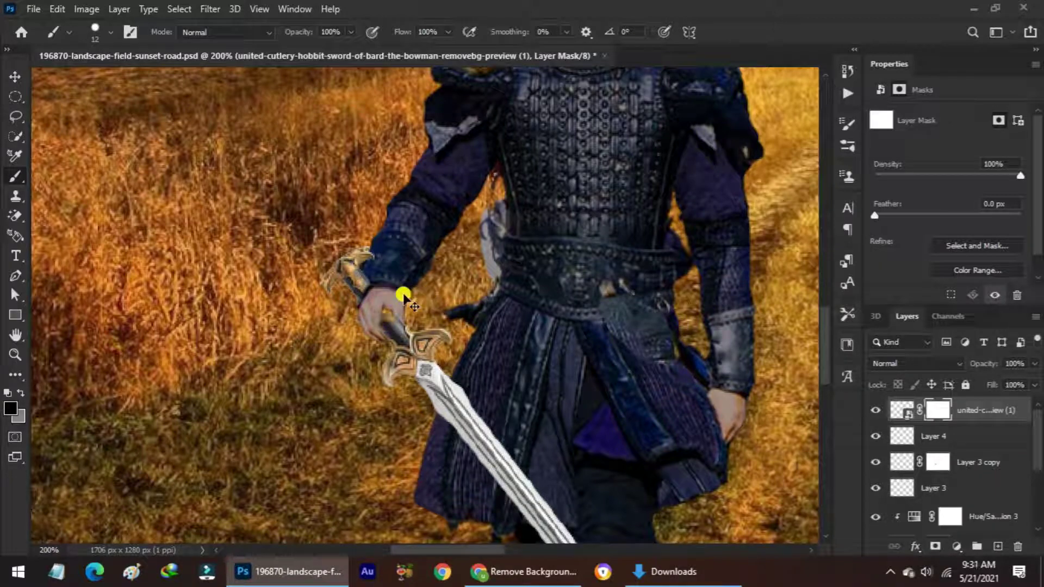
# Step: Shrink the brush to 7 px and mask out the hilt where the fingers grip it
pyautogui.hotkey('ctrl', '+')
pyautogui.rightClick(478, 250)
pyautogui.moveTo(478, 250); pyautogui.dragTo(466, 252)
pyautogui.press('Return')
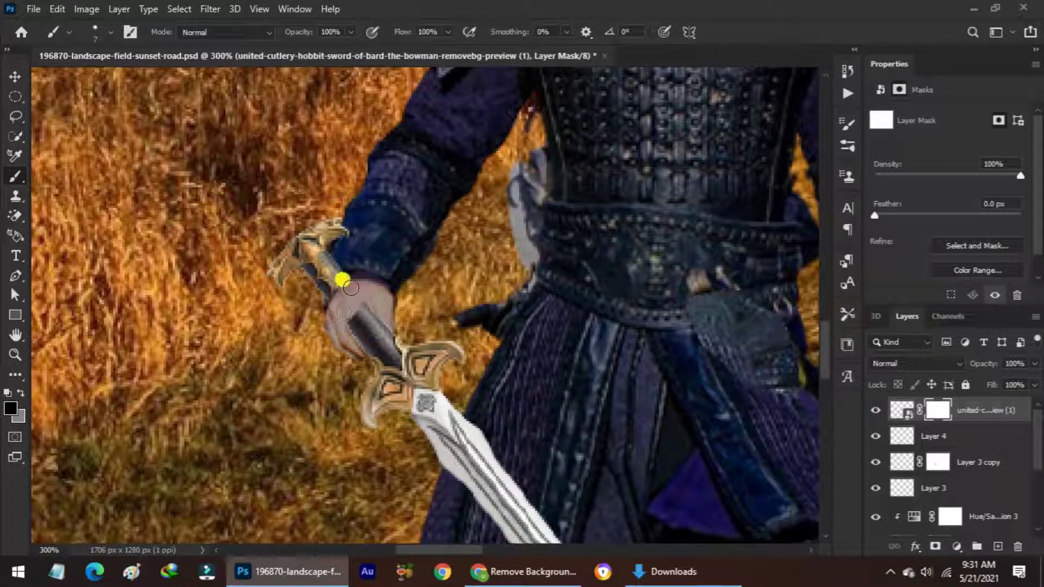
pyautogui.moveTo(332, 292)
pyautogui.mouseDown()
pyautogui.moveTo(333, 225)
pyautogui.moveTo(314, 273)
pyautogui.mouseUp()
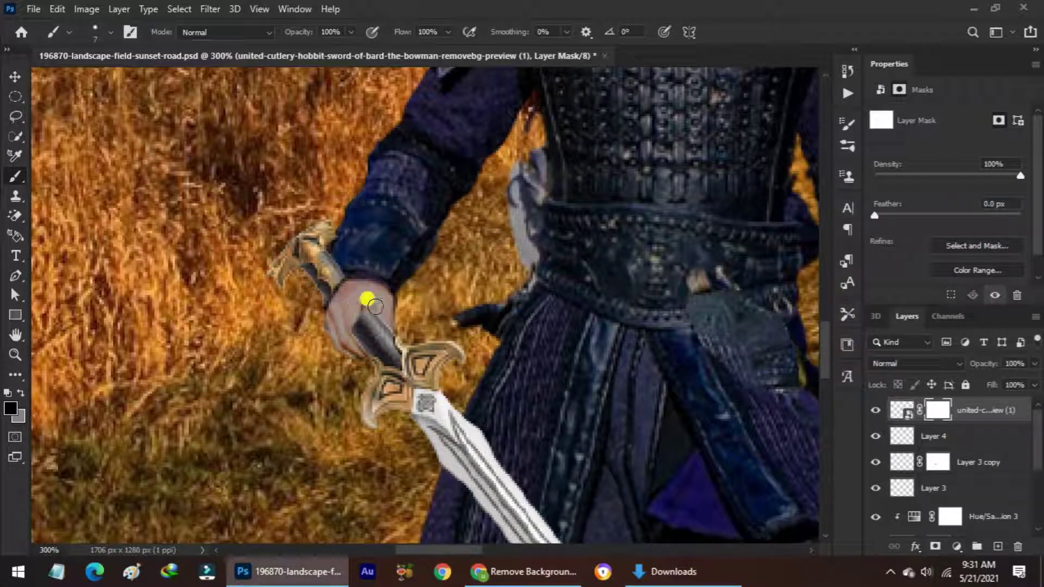
# Step: Try warping the sword, dismiss the warning, nudge it into place, and zoom back to 100%
pyautogui.click(15, 78)
pyautogui.hotkey('ctrl', 't')
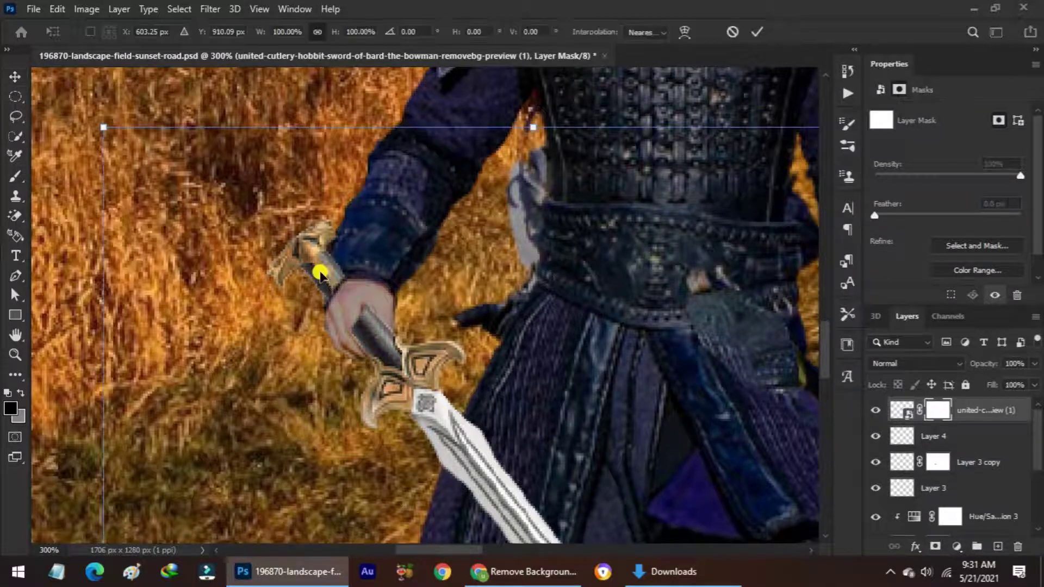
pyautogui.rightClick(332, 257)
pyautogui.click(368, 366)
pyautogui.click(525, 234)
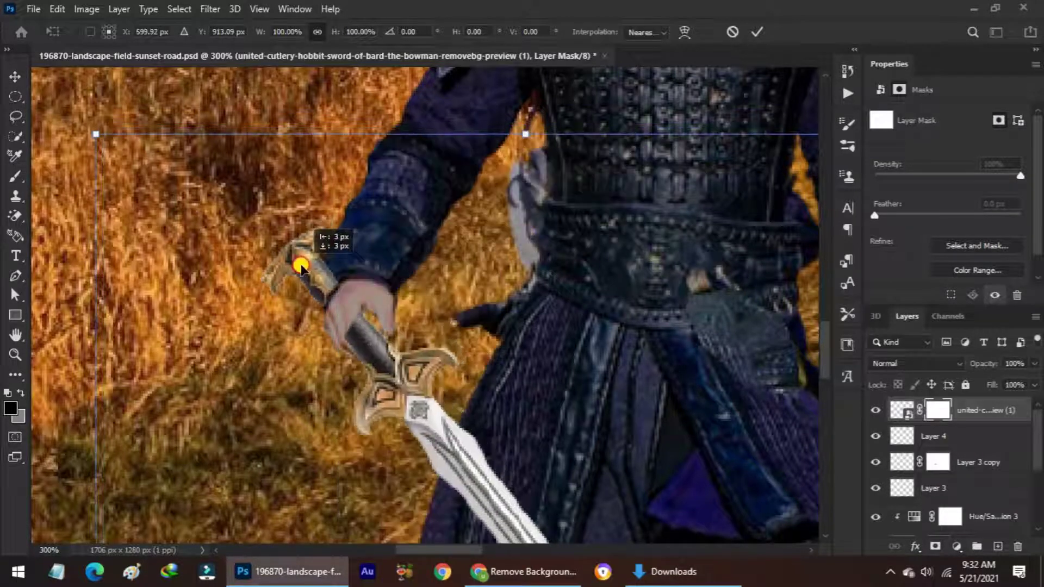
pyautogui.moveTo(299, 264); pyautogui.dragTo(303, 257)
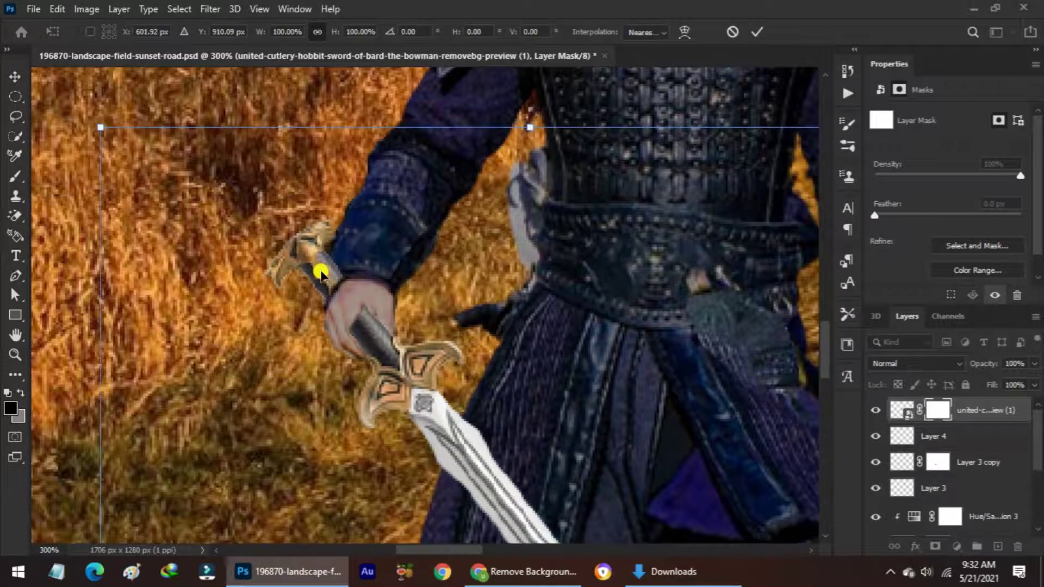
pyautogui.press('Return')
pyautogui.hotkey('ctrl', '1')
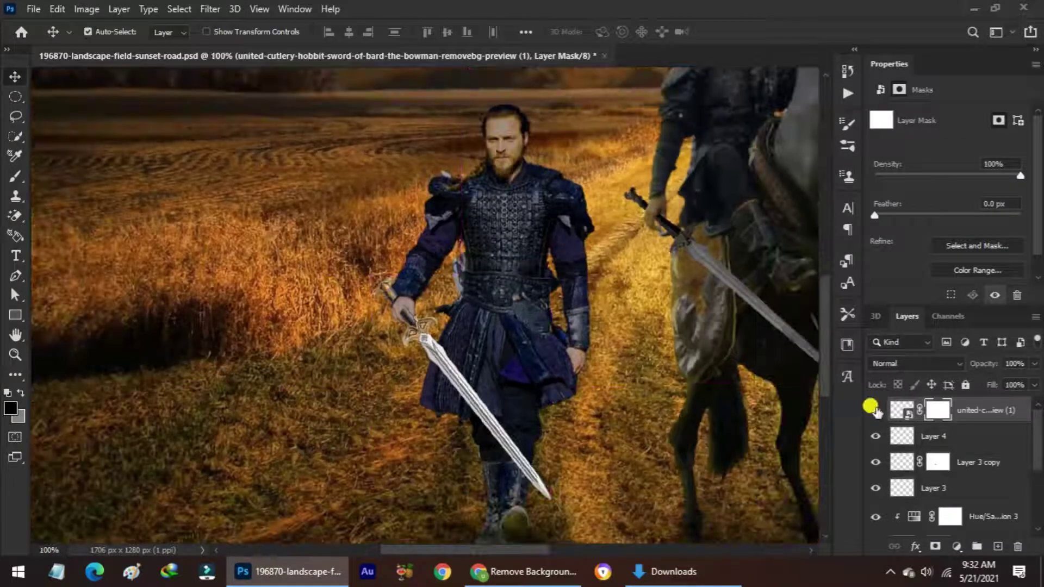
# Step: Delete the sword layer's mask after the warp warning blocks warping
pyautogui.click(901, 410)
pyautogui.hotkey('ctrl', 't')
pyautogui.rightClick(403, 315)
pyautogui.click(452, 133)
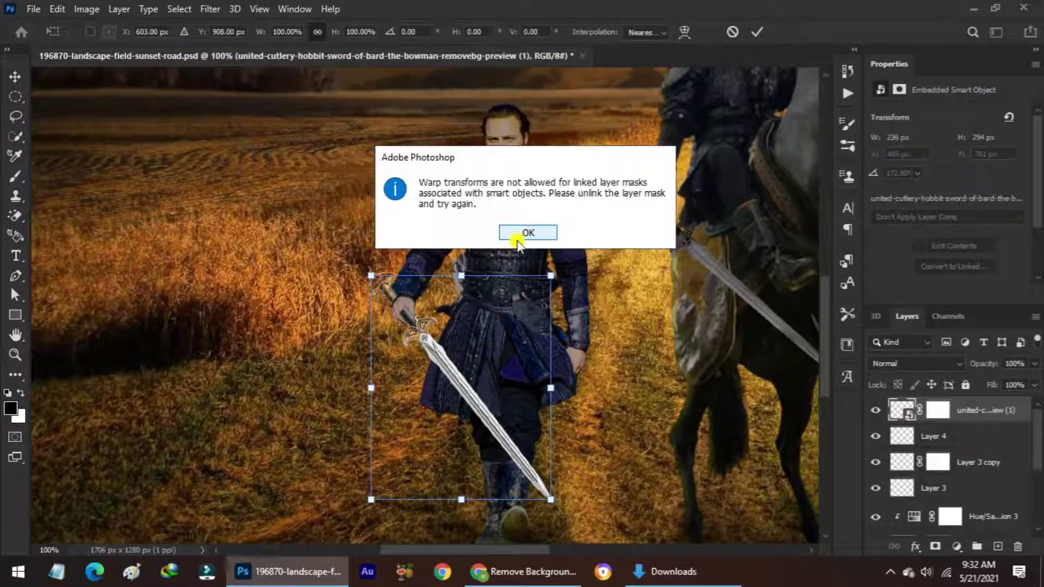
pyautogui.click(527, 233)
pyautogui.moveTo(938, 410); pyautogui.dragTo(1019, 546)
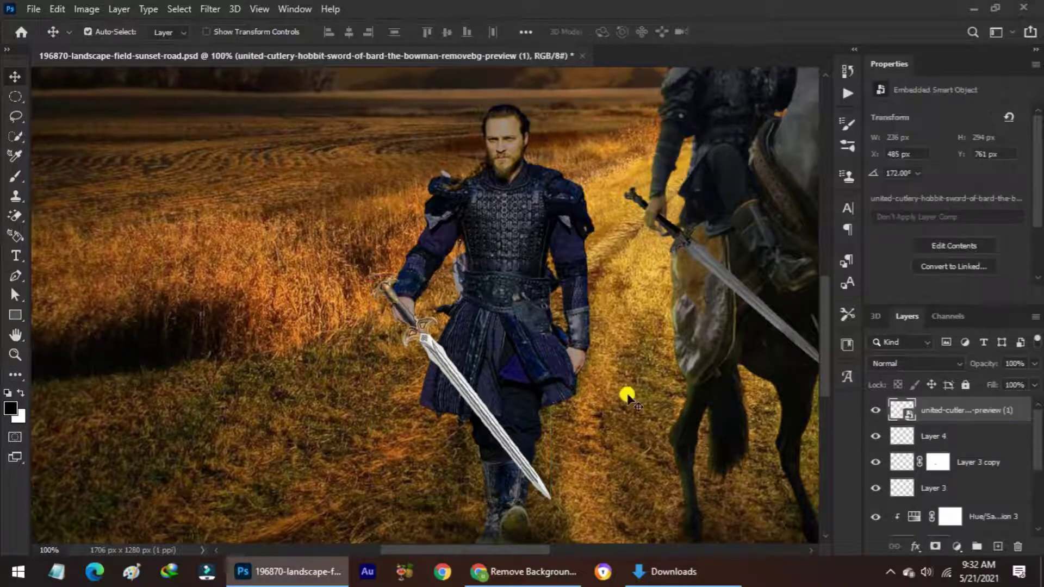
# Step: Warp the sword, pulling the corners inward and bending the hilt up-left into the hand
pyautogui.hotkey('ctrl', 't')
pyautogui.rightClick(407, 318)
pyautogui.click(452, 153)
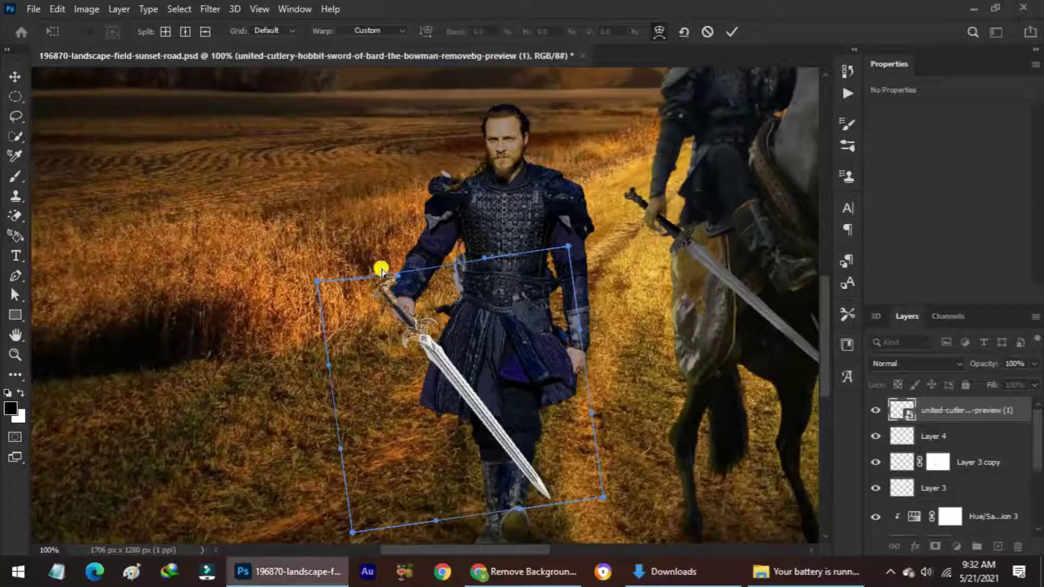
pyautogui.moveTo(381, 269); pyautogui.dragTo(383, 297)
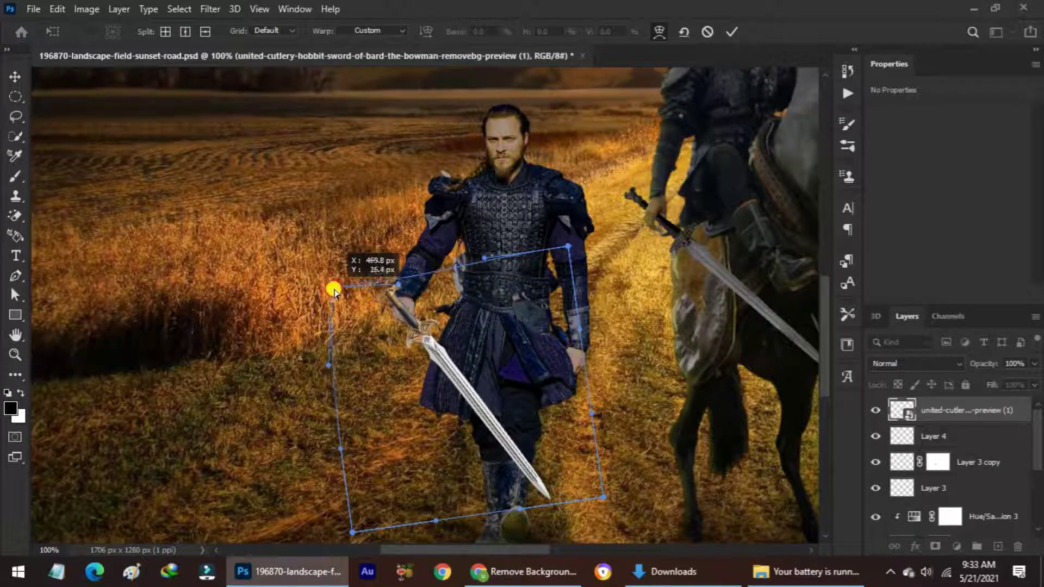
pyautogui.moveTo(303, 279); pyautogui.dragTo(326, 288)
pyautogui.moveTo(603, 496); pyautogui.dragTo(588, 480)
pyautogui.moveTo(427, 342)
pyautogui.mouseDown()
pyautogui.moveTo(386, 279)
pyautogui.moveTo(401, 311)
pyautogui.mouseUp()
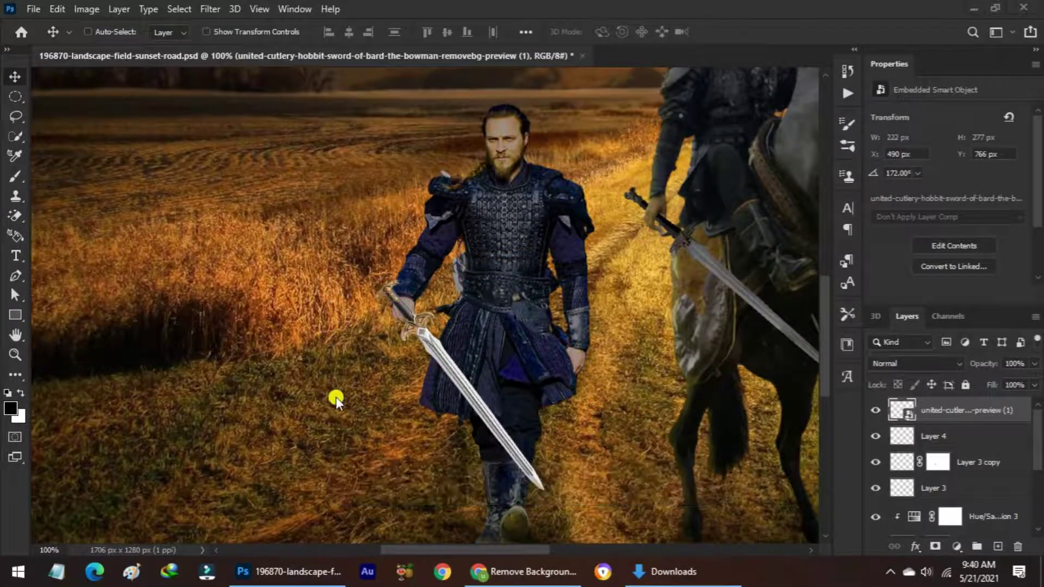
# Step: Add a new mask to the sword and paint out the hilt along the hand's edges
pyautogui.click(937, 547)
pyautogui.click(15, 175)
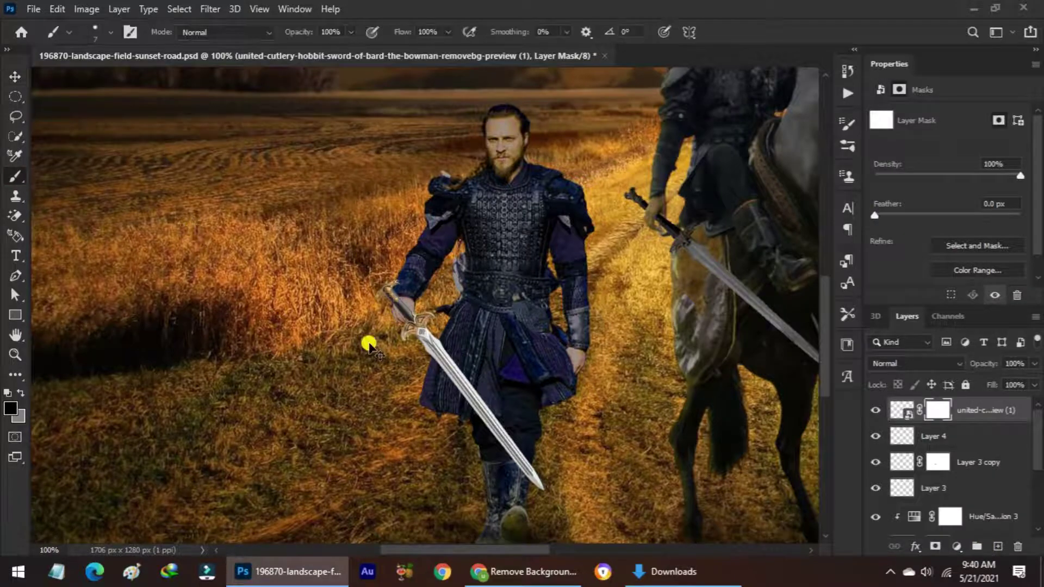
pyautogui.scroll(3, 369, 343)
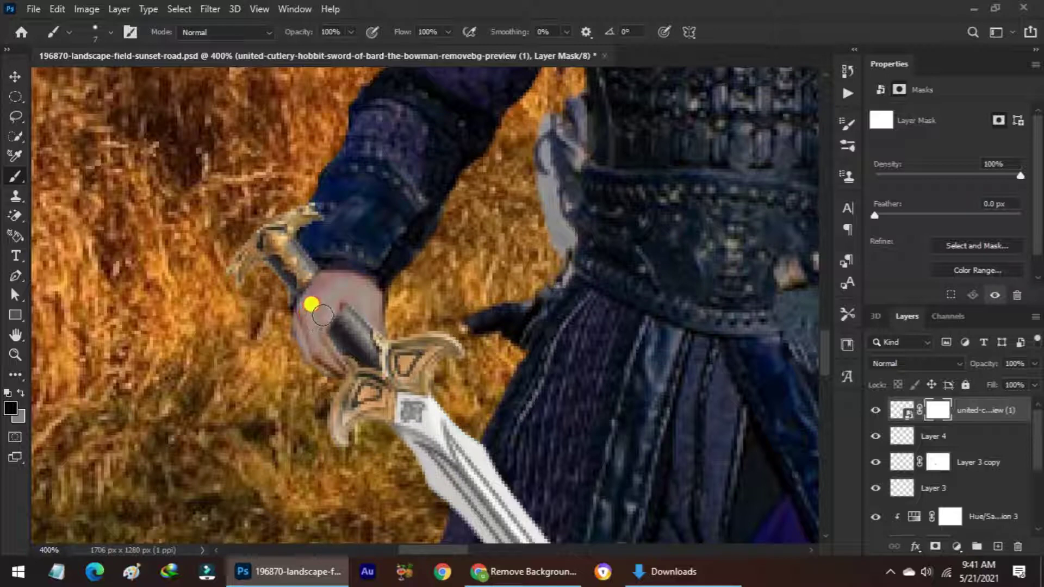
pyautogui.moveTo(291, 357)
pyautogui.mouseDown()
pyautogui.moveTo(322, 338)
pyautogui.moveTo(329, 293)
pyautogui.mouseUp()
pyautogui.press('x')
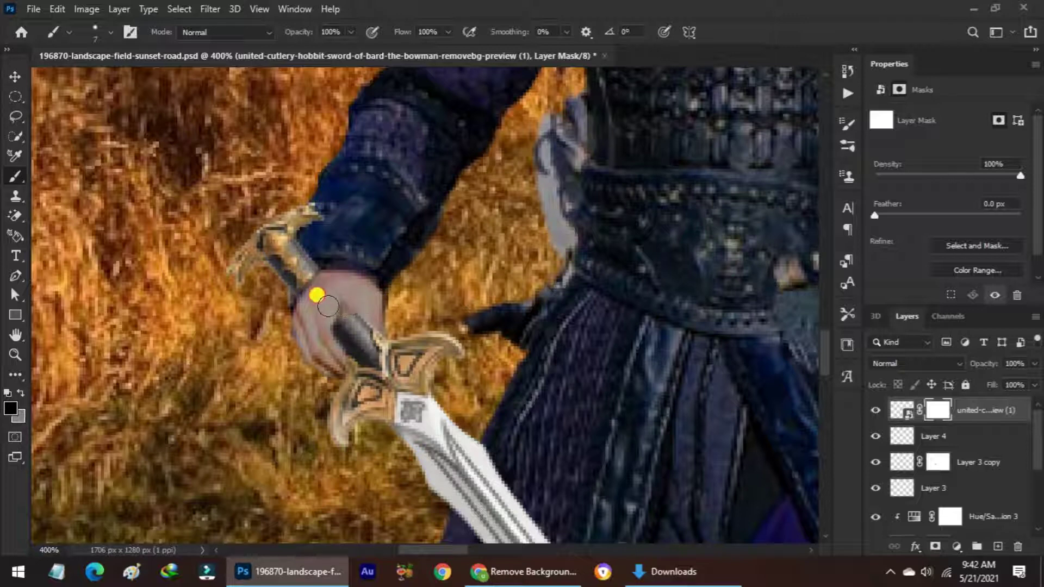
pyautogui.moveTo(329, 339); pyautogui.dragTo(337, 354)
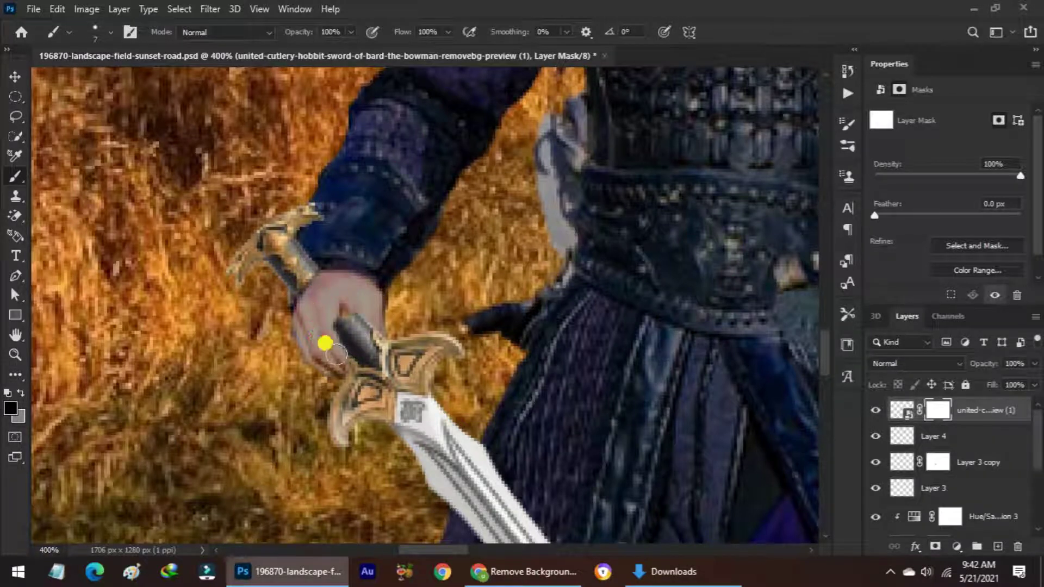
# Step: Switch to white with a 3 px brush to refine the fingers over the grip
pyautogui.click(19, 416)
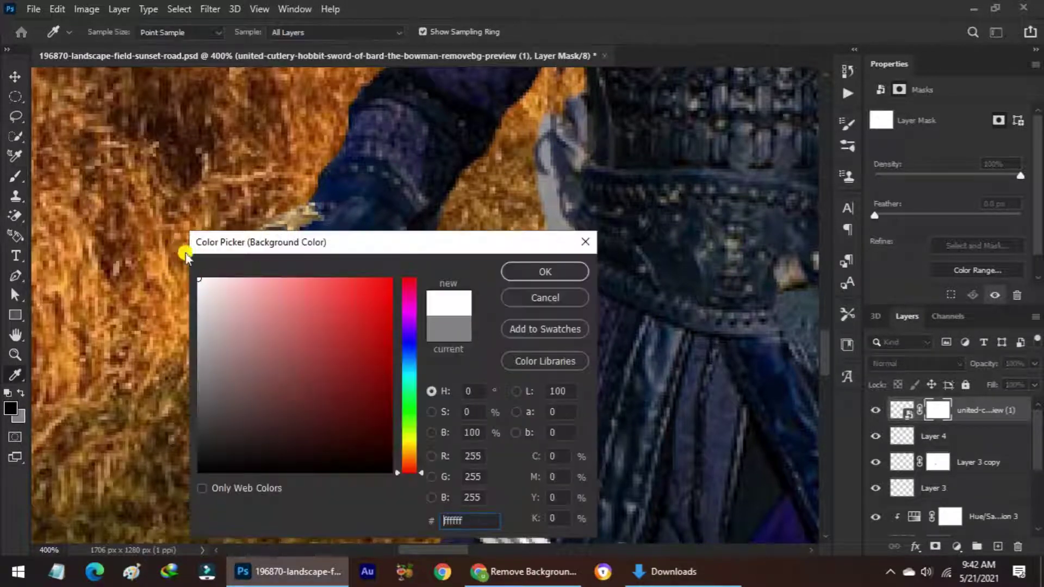
pyautogui.press('Return')
pyautogui.press('x')
pyautogui.rightClick(344, 319)
pyautogui.click(336, 303)
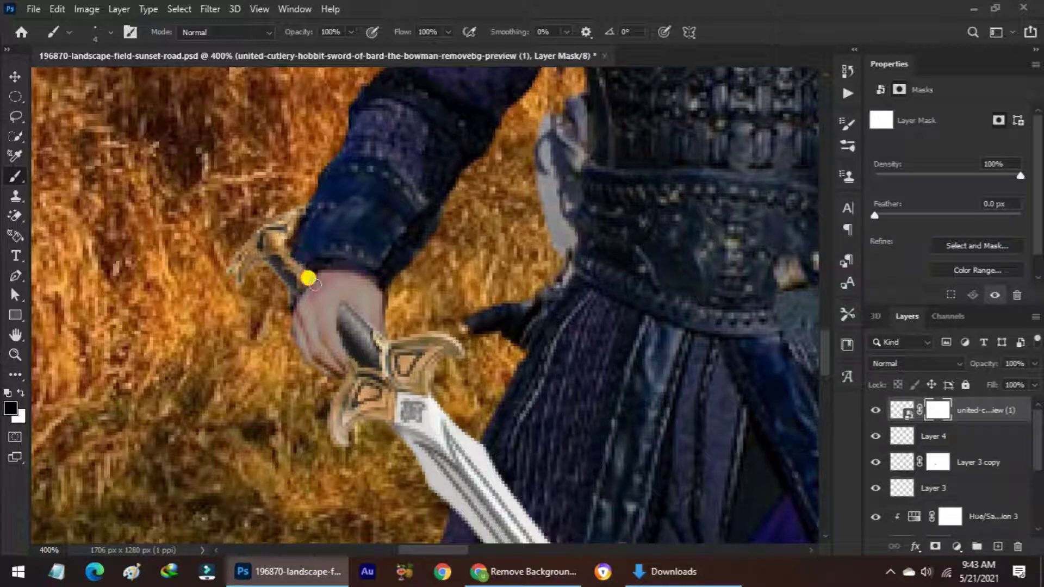
pyautogui.scroll(-3, 306, 327)
pyautogui.scroll(-3, 310, 334)
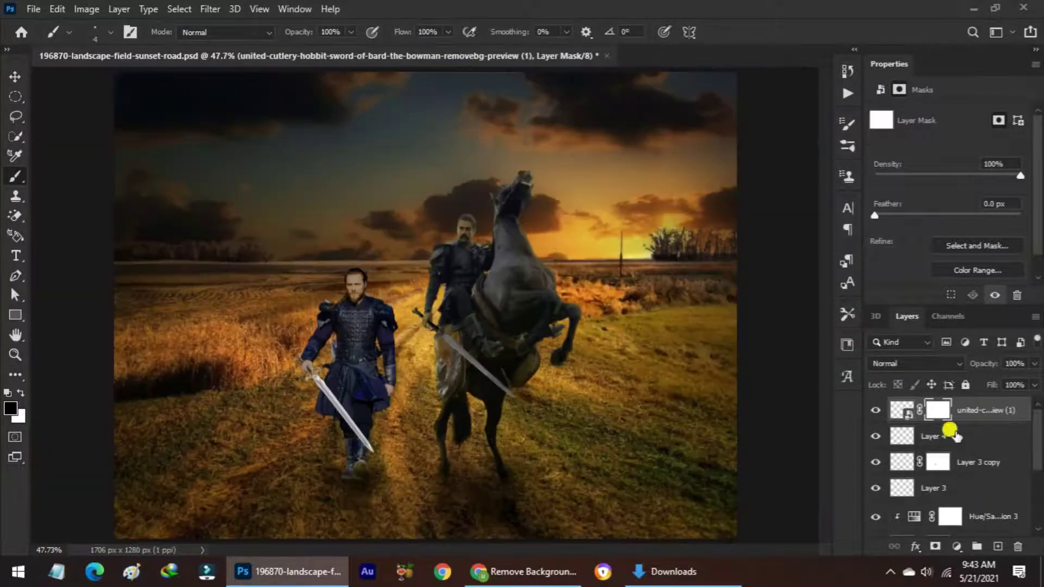
# Step: Set Hue/Saturation 3 to Hue +15, Saturation +25, Lightness -52
pyautogui.moveTo(1039, 449); pyautogui.dragTo(1039, 481)
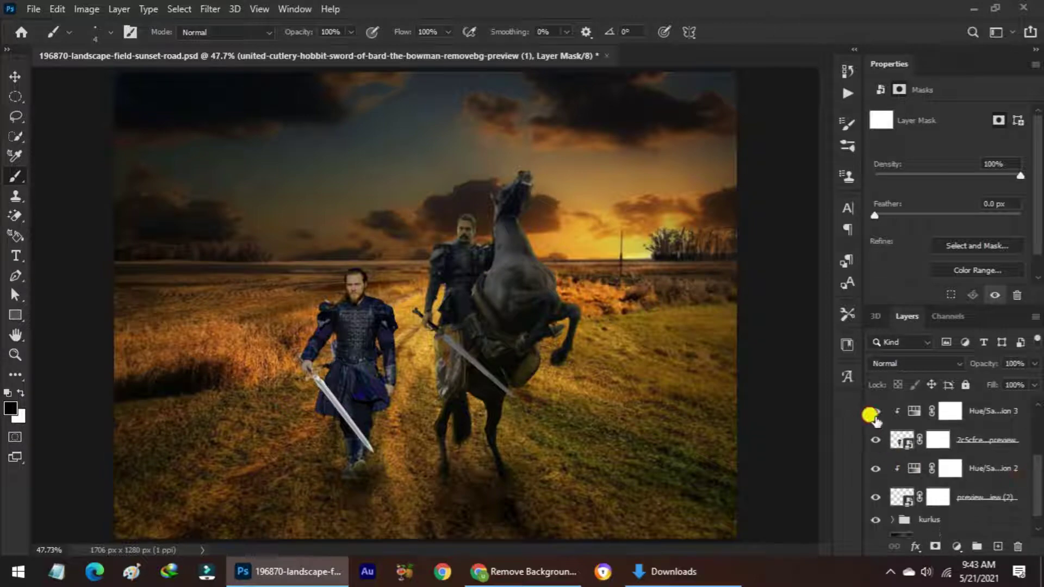
pyautogui.click(952, 411)
pyautogui.moveTo(916, 234)
pyautogui.mouseDown()
pyautogui.moveTo(943, 210)
pyautogui.moveTo(907, 215)
pyautogui.mouseUp()
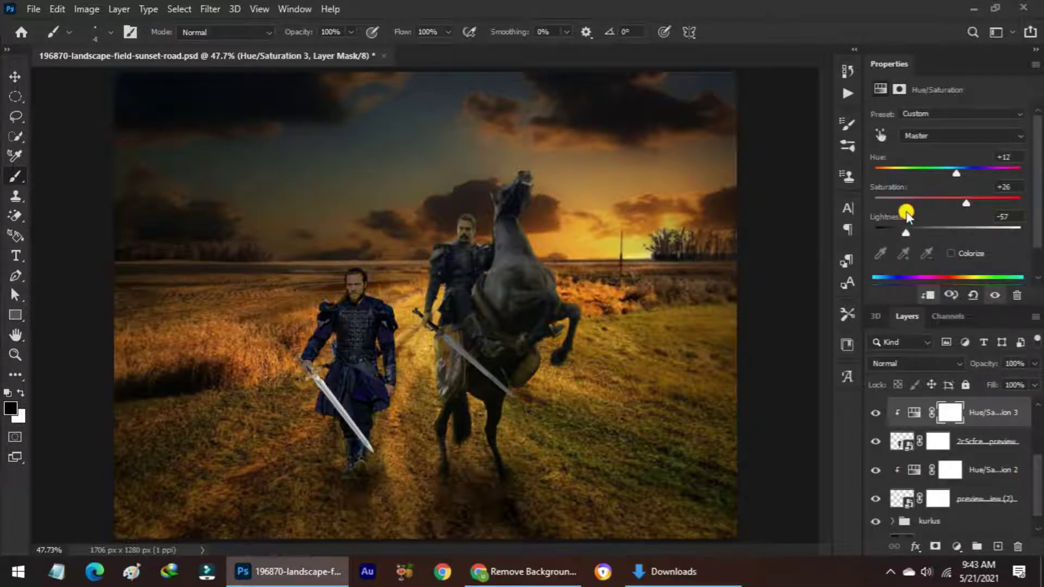
pyautogui.moveTo(961, 171); pyautogui.dragTo(963, 168)
pyautogui.moveTo(971, 203); pyautogui.dragTo(966, 203)
pyautogui.moveTo(1036, 486); pyautogui.dragTo(1036, 494)
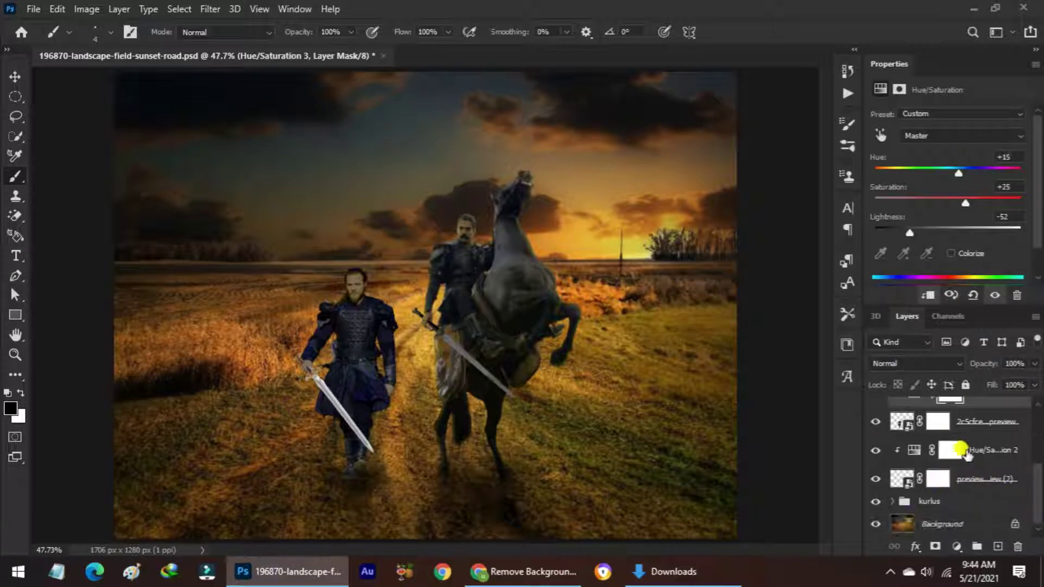
pyautogui.click(965, 422)
# Step: Add a Solid Color fill sampled from the sunset yellow and invert its mask to hide it
pyautogui.click(957, 548)
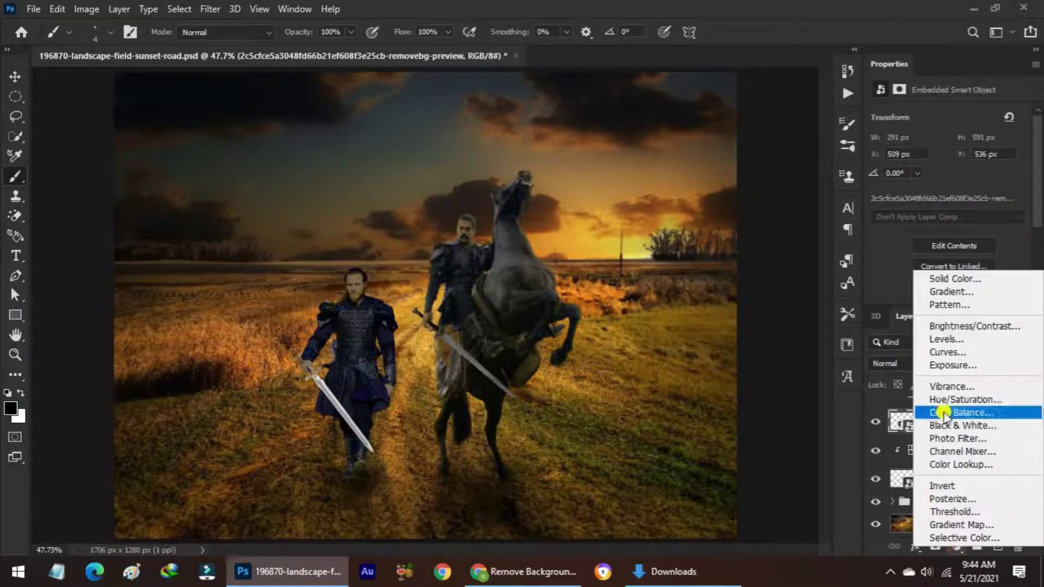
pyautogui.click(930, 275)
pyautogui.moveTo(400, 242); pyautogui.dragTo(663, 285)
pyautogui.click(598, 231)
pyautogui.click(631, 239)
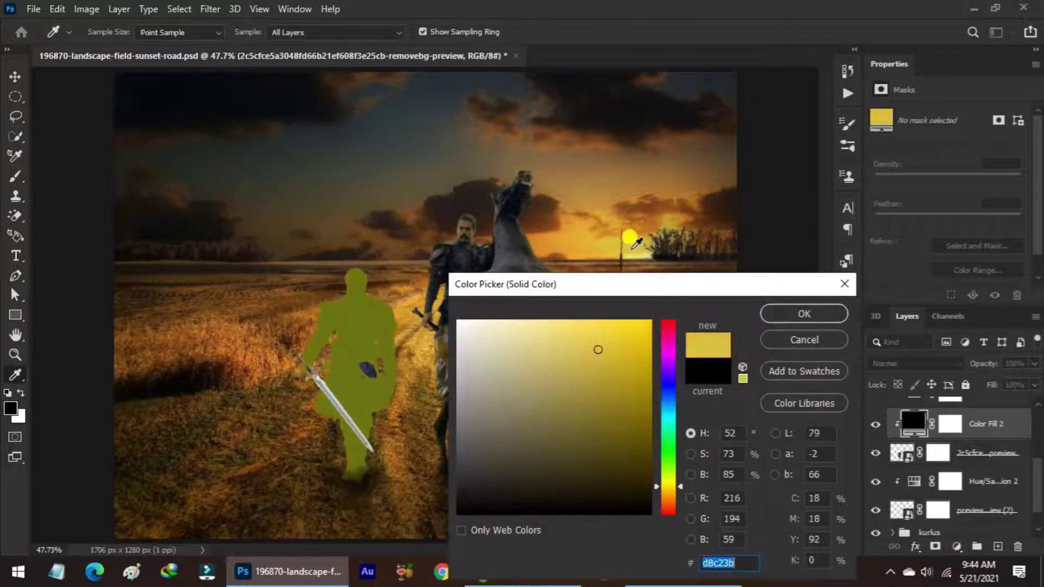
pyautogui.click(804, 314)
pyautogui.press('b')
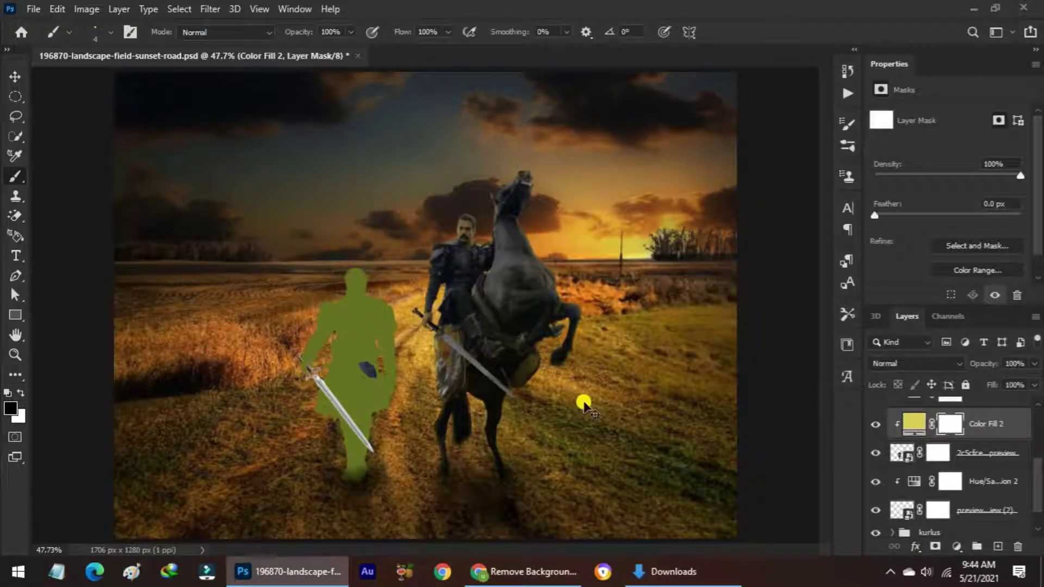
pyautogui.hotkey('ctrl', 'i')
# Step: Zoom to 200% on the man and set a soft white brush at 30% opacity, 45% flow
pyautogui.hotkey('ctrl', '+')
pyautogui.hotkey('ctrl', '+')
pyautogui.hotkey('ctrl', '+')
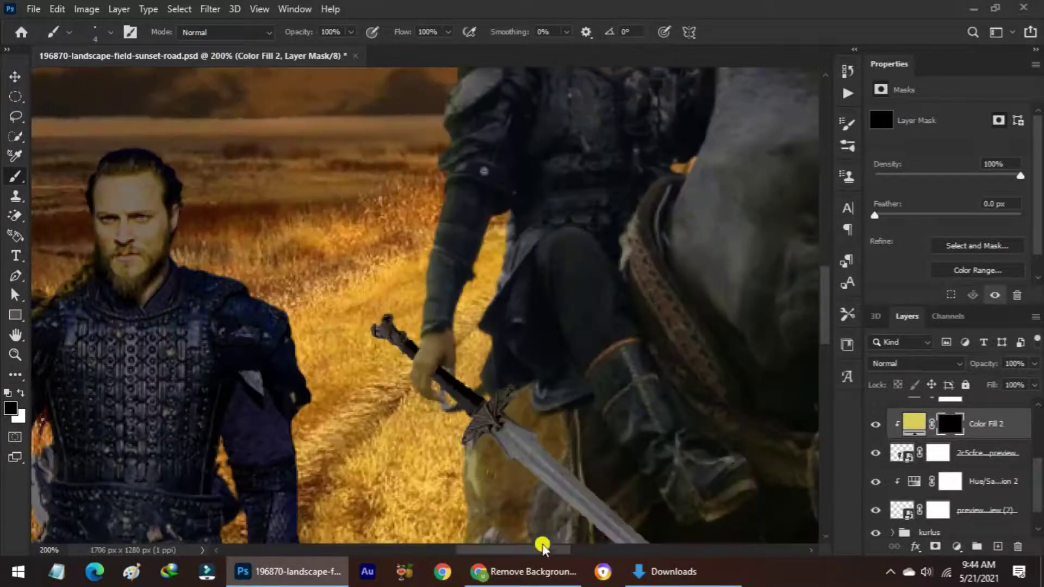
pyautogui.hotkey('ctrl', '+')
pyautogui.rightClick(474, 154)
pyautogui.moveTo(604, 239); pyautogui.dragTo(583, 261)
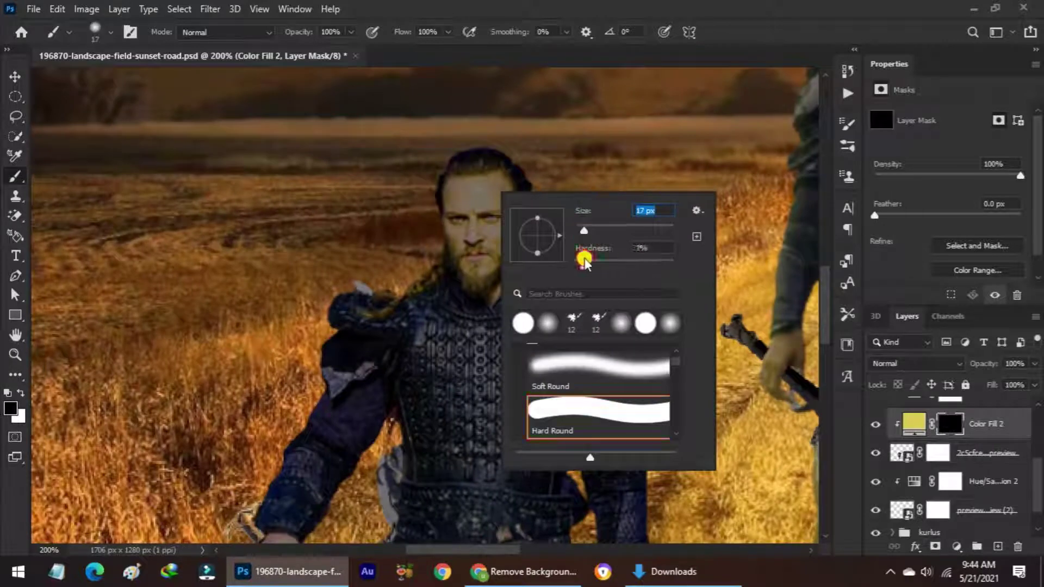
pyautogui.press('Return')
pyautogui.moveTo(351, 32); pyautogui.dragTo(369, 42)
pyautogui.moveTo(448, 32); pyautogui.dragTo(419, 38)
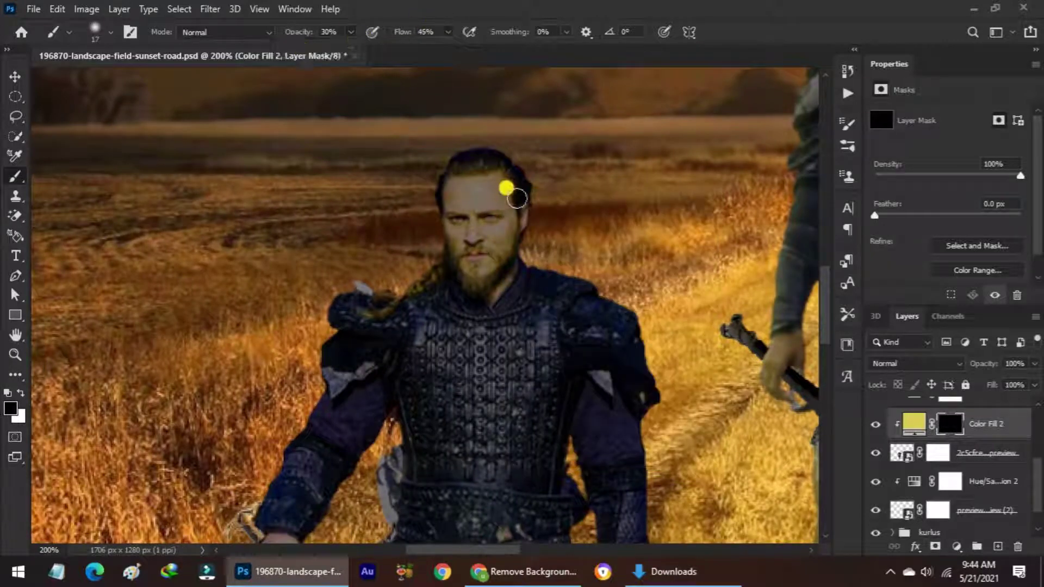
pyautogui.press('x')
# Step: Paint the yellow glow along the man's hair, shoulder, arm, leg, coat edge and beard
pyautogui.moveTo(496, 171)
pyautogui.mouseDown()
pyautogui.moveTo(520, 188)
pyautogui.moveTo(508, 161)
pyautogui.moveTo(506, 223)
pyautogui.moveTo(555, 270)
pyautogui.moveTo(628, 312)
pyautogui.moveTo(647, 413)
pyautogui.mouseUp()
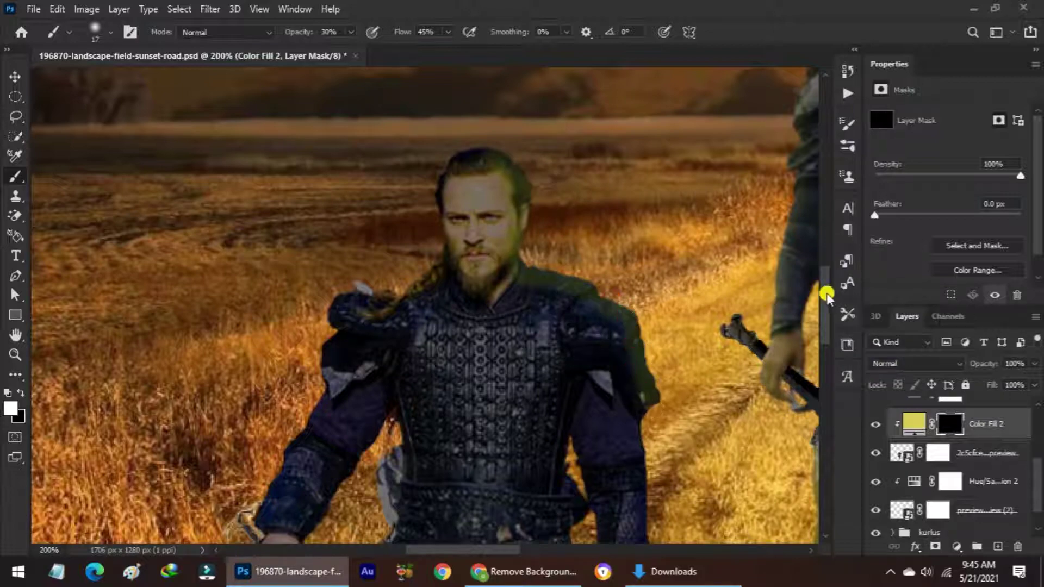
pyautogui.moveTo(825, 294); pyautogui.dragTo(825, 326)
pyautogui.moveTo(648, 192); pyautogui.dragTo(634, 433)
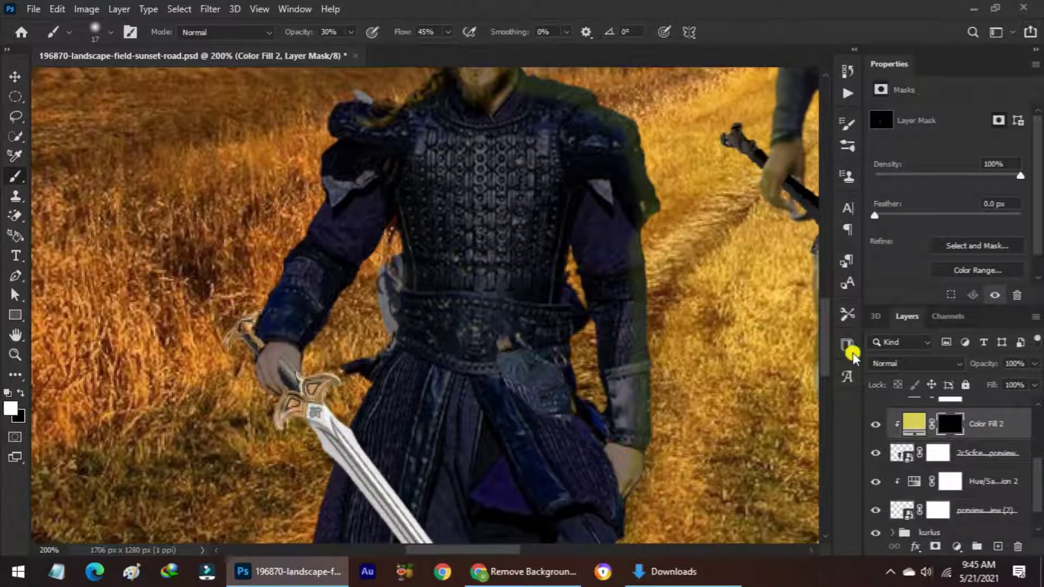
pyautogui.moveTo(825, 326); pyautogui.dragTo(825, 369)
pyautogui.moveTo(620, 231)
pyautogui.mouseDown()
pyautogui.moveTo(612, 278)
pyautogui.moveTo(547, 305)
pyautogui.moveTo(511, 505)
pyautogui.mouseUp()
pyautogui.scroll(-5, 707, 391)
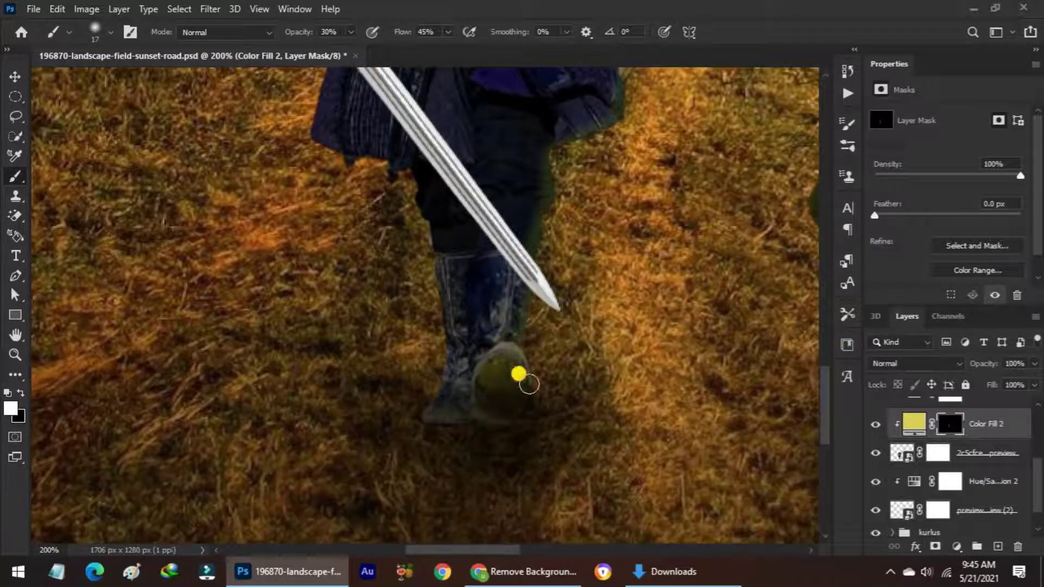
pyautogui.moveTo(442, 356); pyautogui.dragTo(406, 168)
pyautogui.hscroll(-3, 695, 455)
pyautogui.scroll(5, 762, 414)
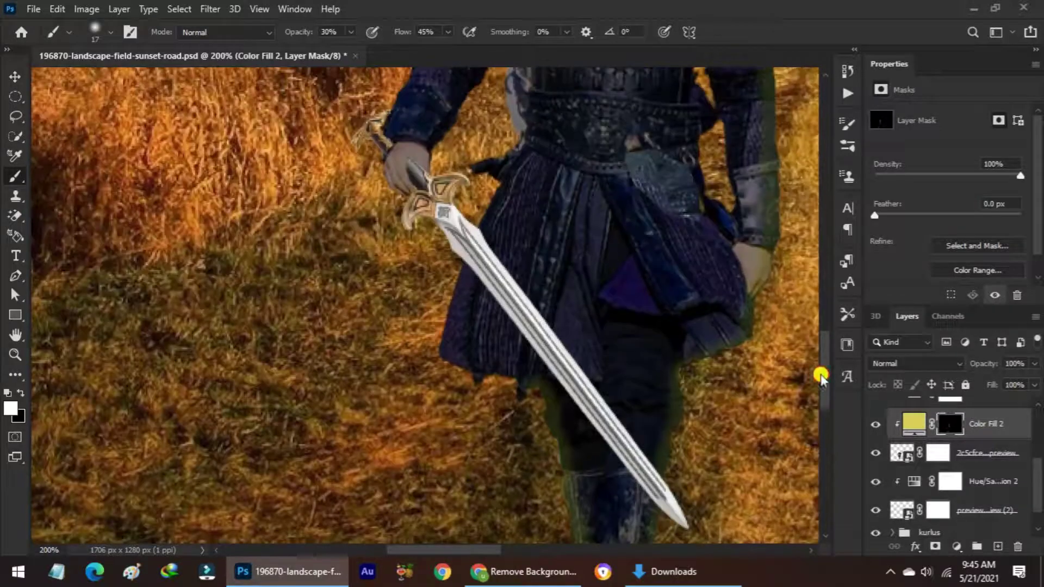
pyautogui.moveTo(447, 329)
pyautogui.mouseDown()
pyautogui.moveTo(483, 215)
pyautogui.moveTo(484, 164)
pyautogui.moveTo(524, 126)
pyautogui.moveTo(514, 82)
pyautogui.mouseUp()
pyautogui.scroll(5, 827, 337)
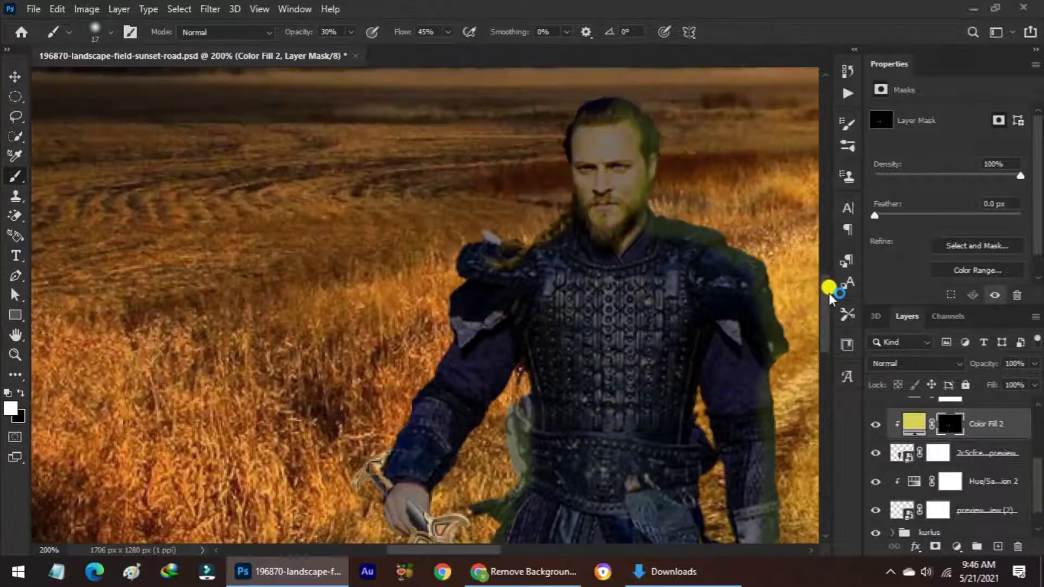
pyautogui.moveTo(452, 347)
pyautogui.mouseDown()
pyautogui.moveTo(458, 272)
pyautogui.moveTo(570, 210)
pyautogui.moveTo(578, 123)
pyautogui.moveTo(615, 109)
pyautogui.mouseUp()
pyautogui.moveTo(826, 326); pyautogui.dragTo(827, 375)
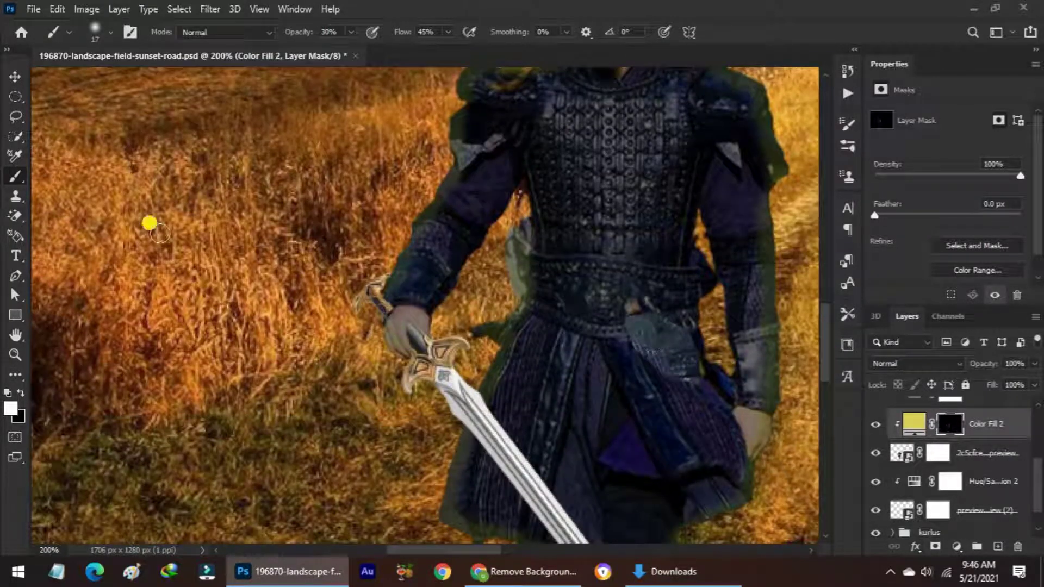
# Step: Switch to black at 16% flow to tone down excess glow, then fit the image in view
pyautogui.click(447, 32)
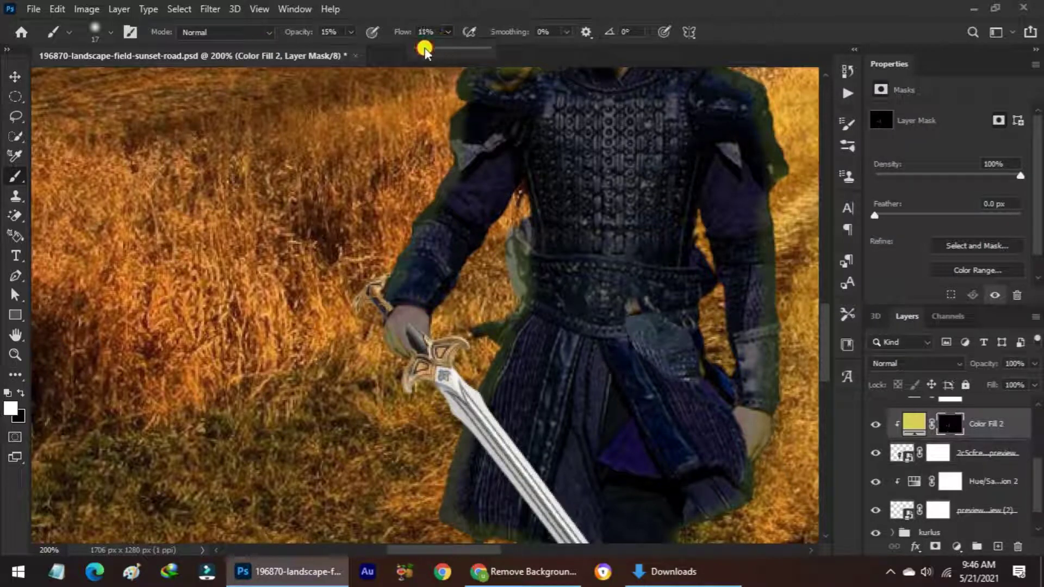
pyautogui.press('x')
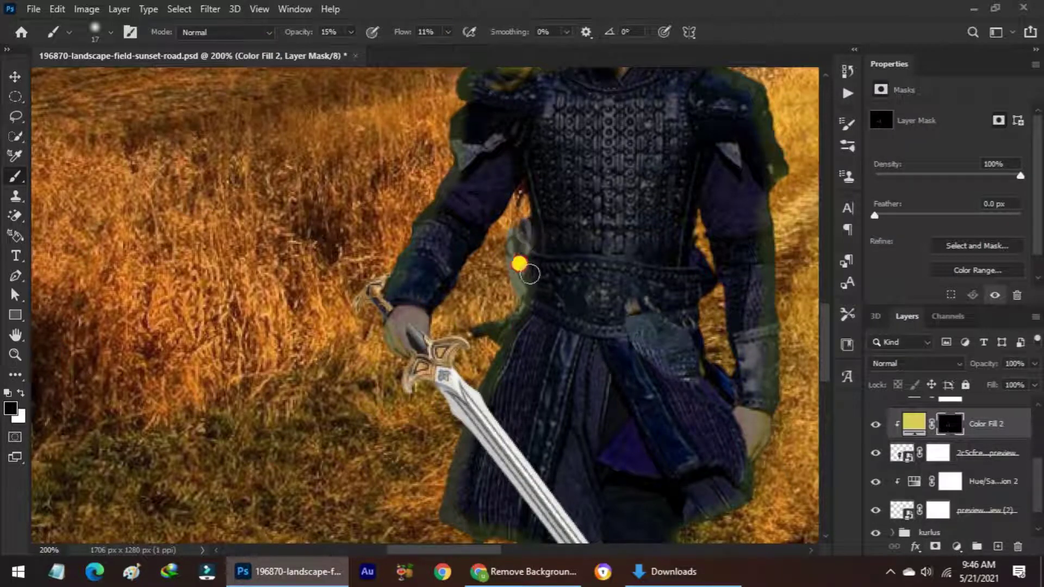
pyautogui.click(351, 32)
pyautogui.moveTo(450, 32); pyautogui.dragTo(457, 51)
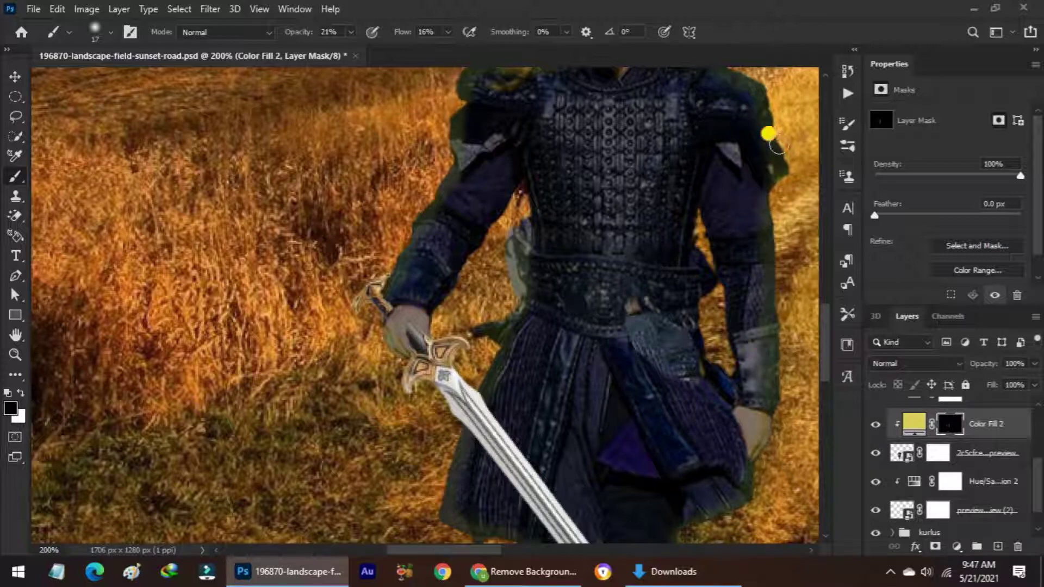
pyautogui.scroll(3, 769, 136)
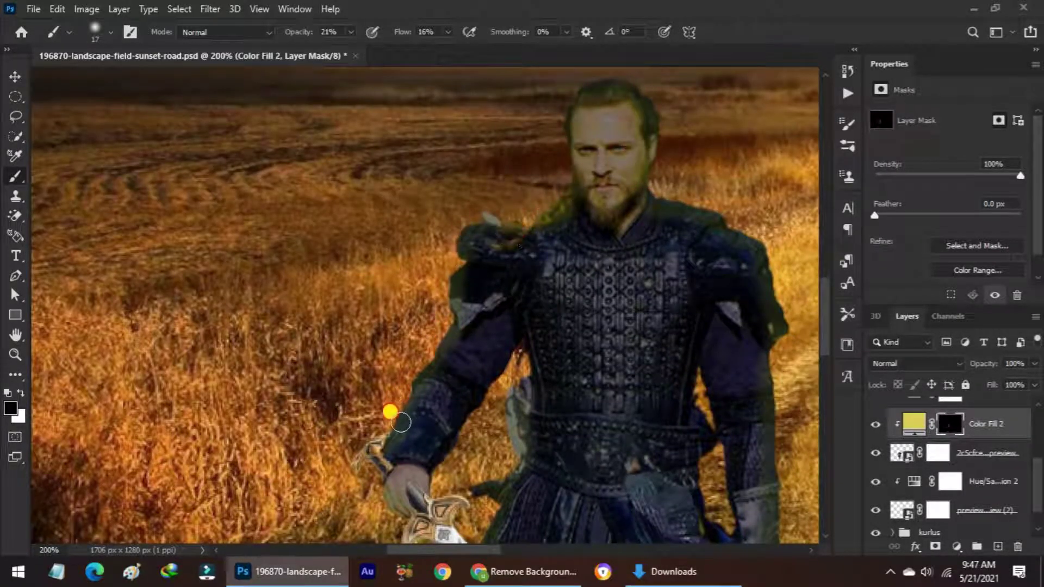
pyautogui.scroll(-4, 835, 329)
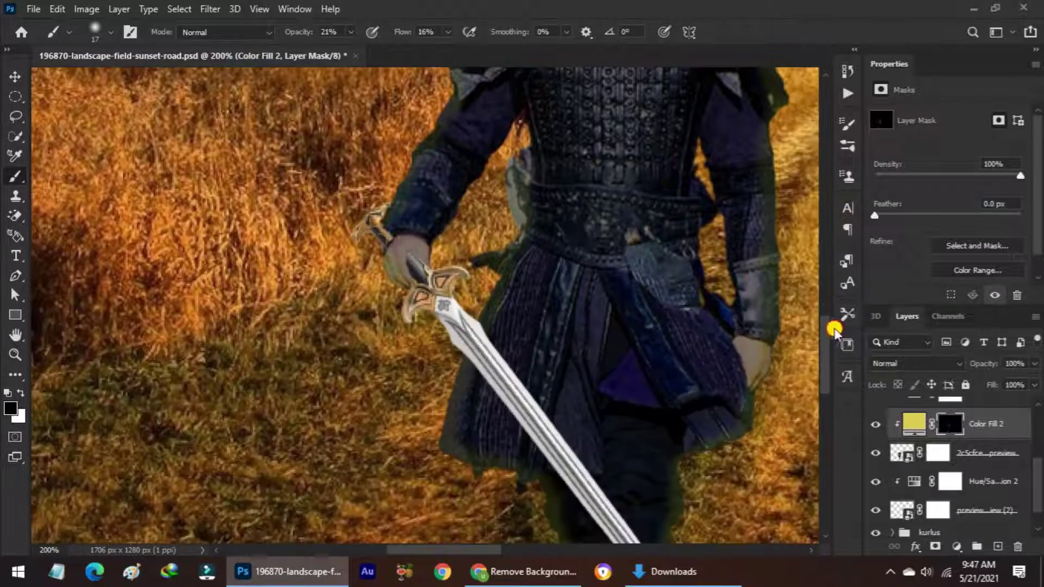
pyautogui.scroll(-3, 825, 350)
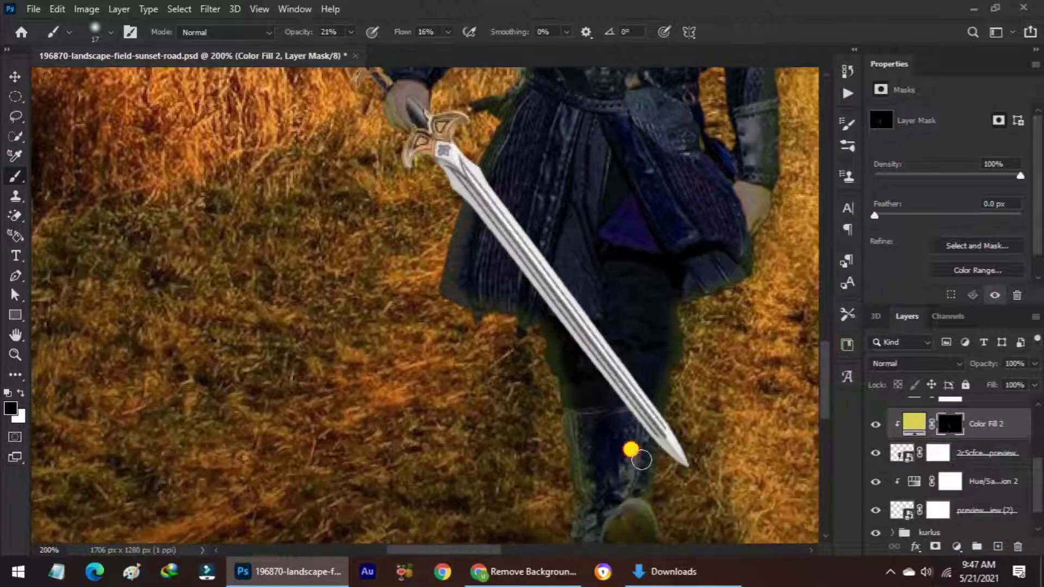
pyautogui.scroll(-3, 838, 368)
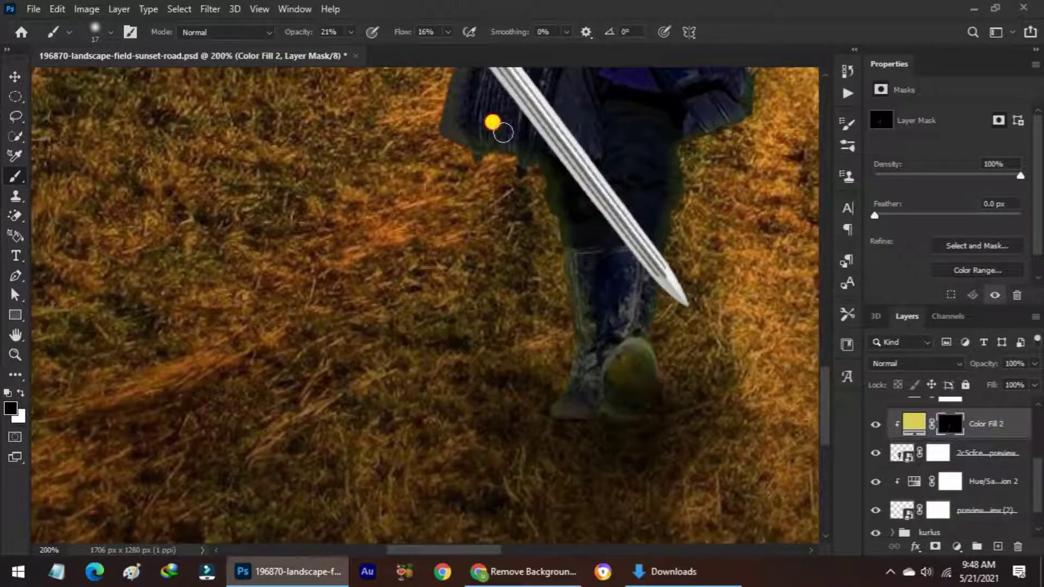
pyautogui.scroll(6, 827, 344)
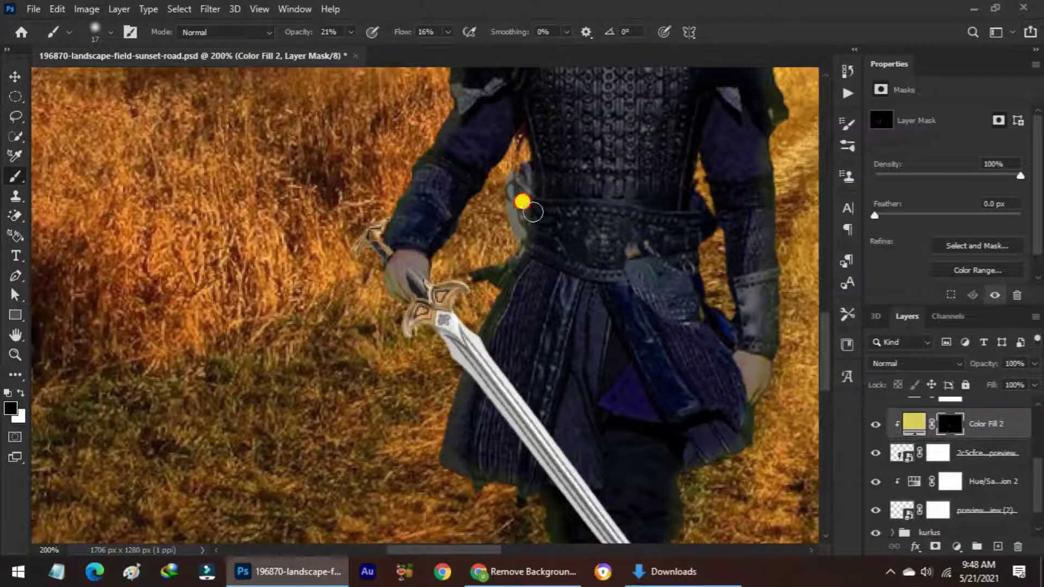
pyautogui.scroll(1, 827, 345)
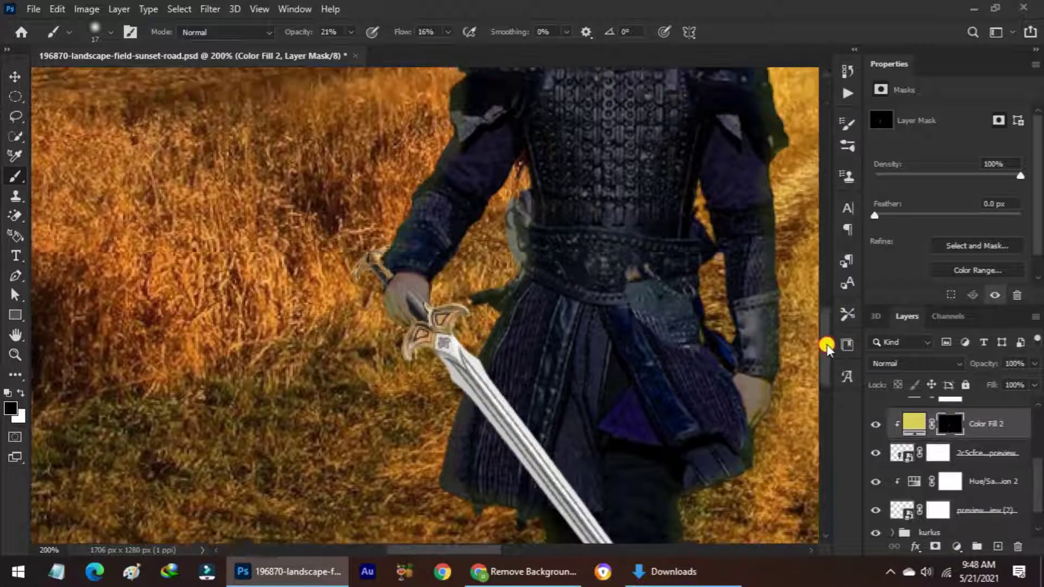
pyautogui.hotkey('ctrl', '0')
# Step: Add a Hue/Saturation adjustment to the top figure with Lightness -48 and Saturation +15
pyautogui.click(876, 424)
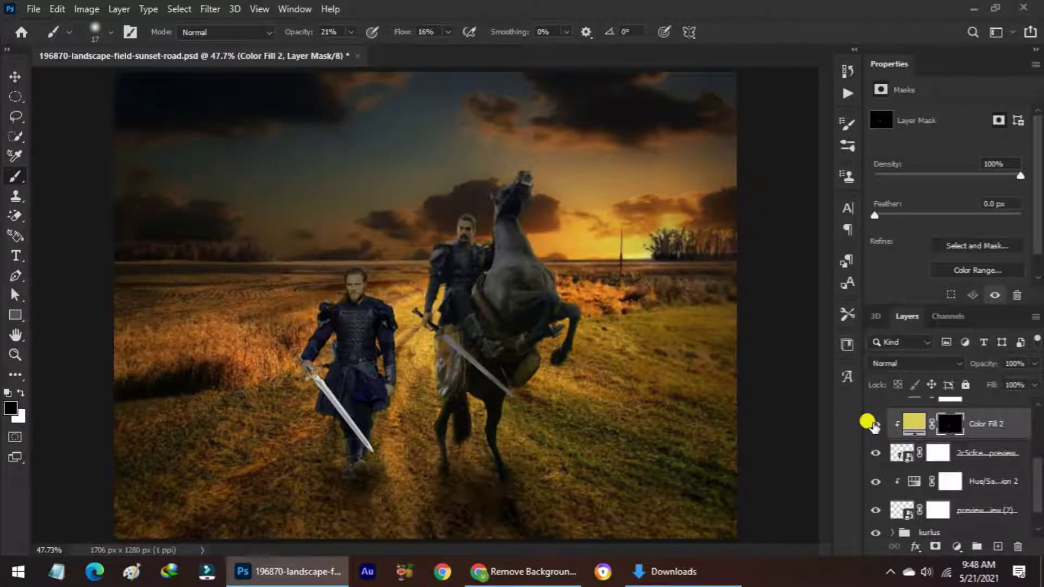
pyautogui.click(1039, 401)
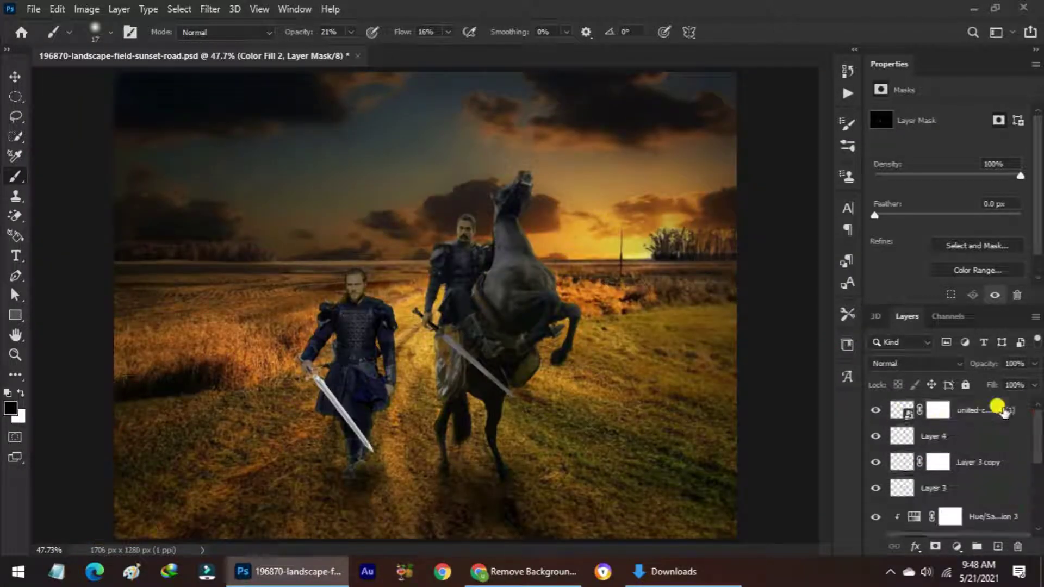
pyautogui.click(990, 410)
pyautogui.click(957, 547)
pyautogui.click(944, 401)
pyautogui.moveTo(948, 233); pyautogui.dragTo(913, 232)
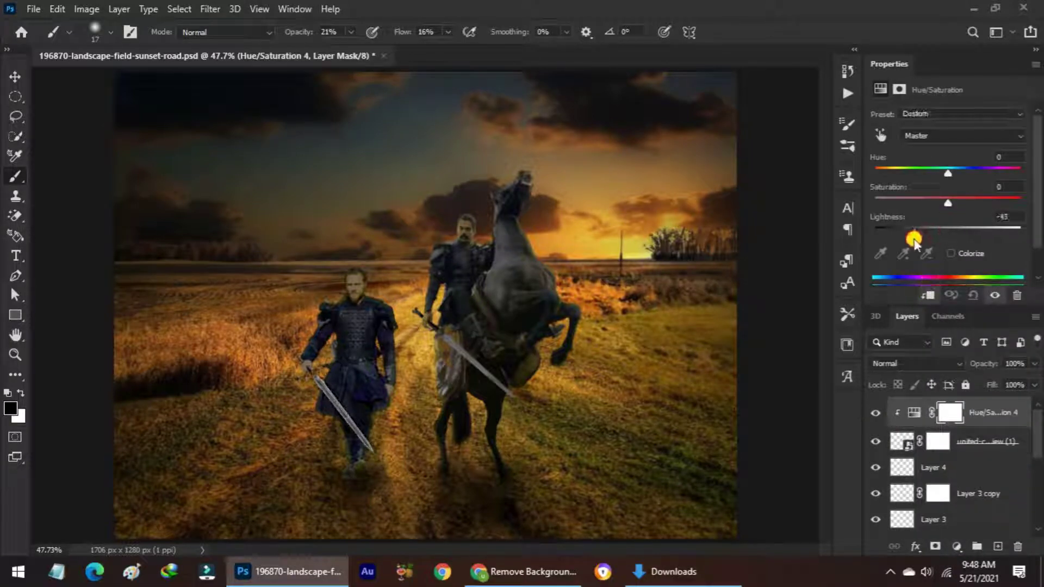
pyautogui.moveTo(948, 203); pyautogui.dragTo(959, 203)
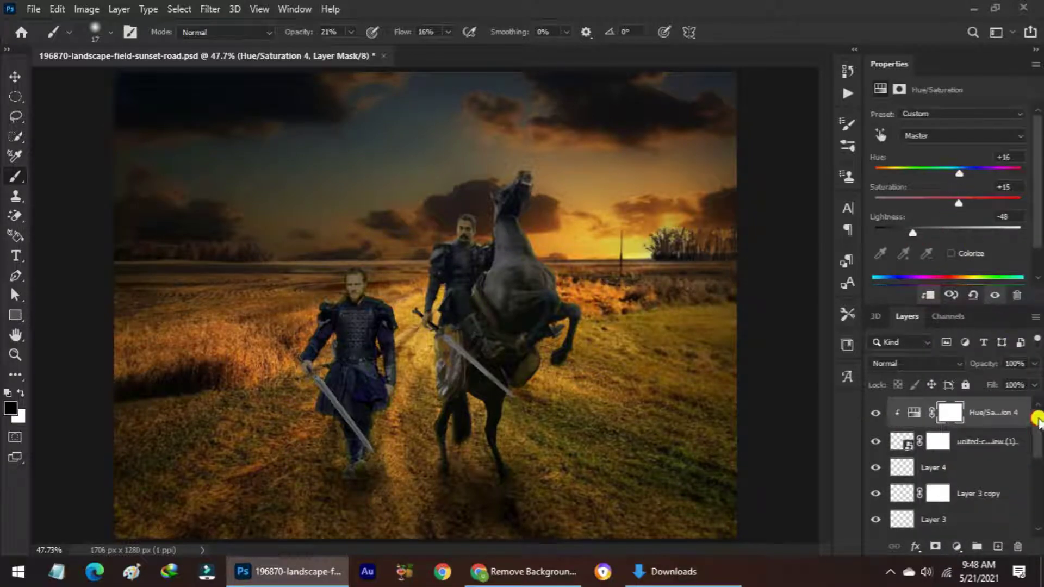
# Step: Group the figure layers into Group 1 and move Hue/Saturation 2 and the preview figure into it
pyautogui.scroll(-2, 948, 471)
pyautogui.scroll(-2, 957, 471)
pyautogui.scroll(-2, 968, 469)
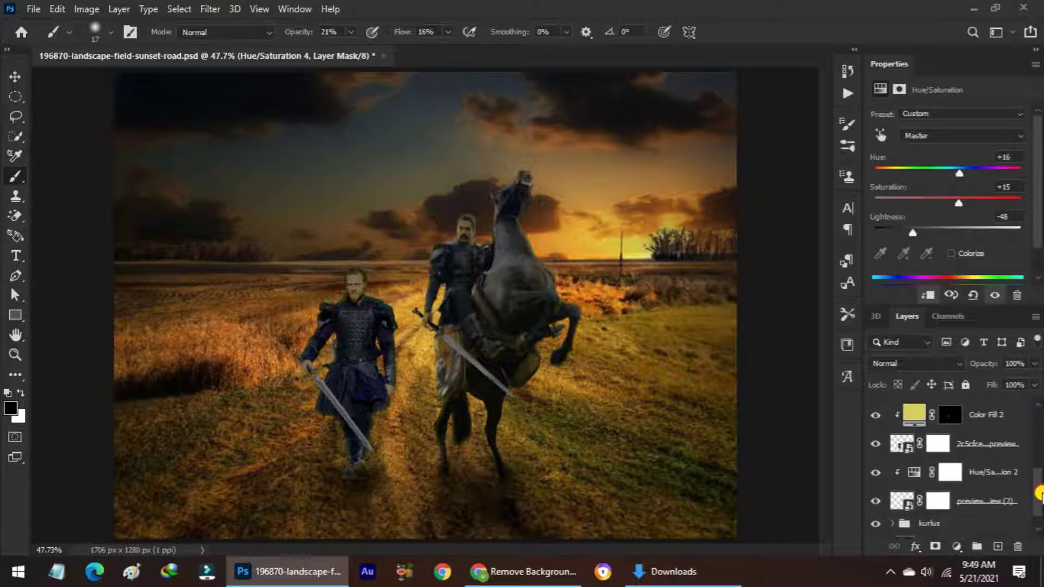
pyautogui.scroll(-2, 979, 468)
pyautogui.keyDown('shift'); pyautogui.click(979, 463); pyautogui.keyUp('shift')
pyautogui.hotkey('ctrl', 'g')
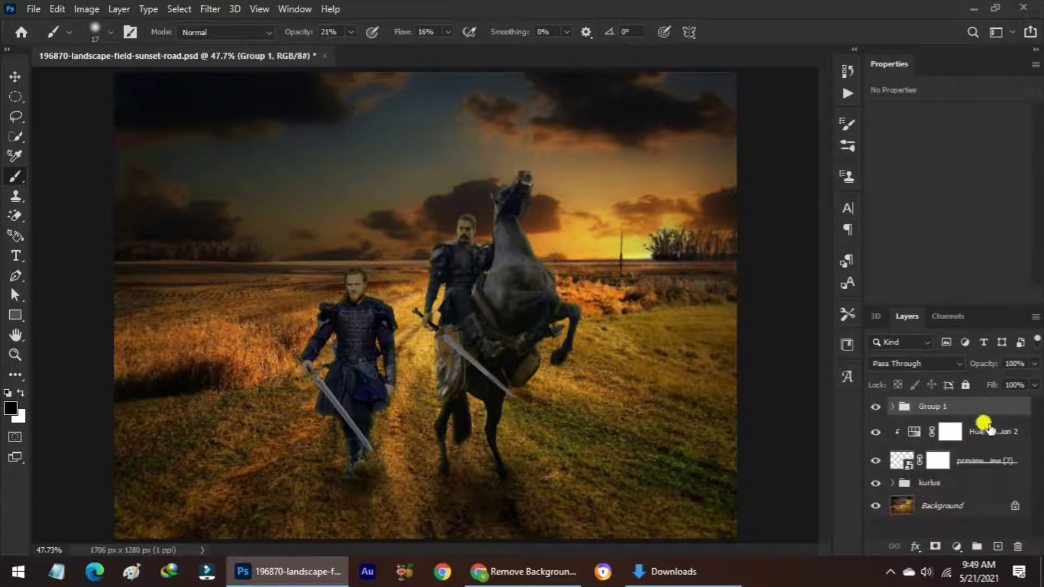
pyautogui.click(983, 431)
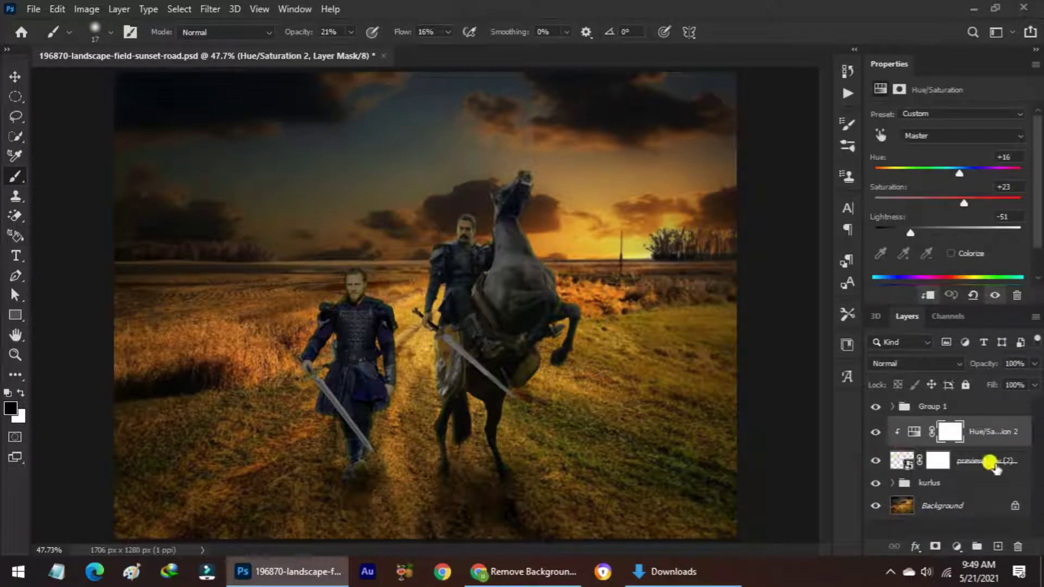
pyautogui.click(990, 460)
pyautogui.moveTo(989, 459); pyautogui.dragTo(971, 407)
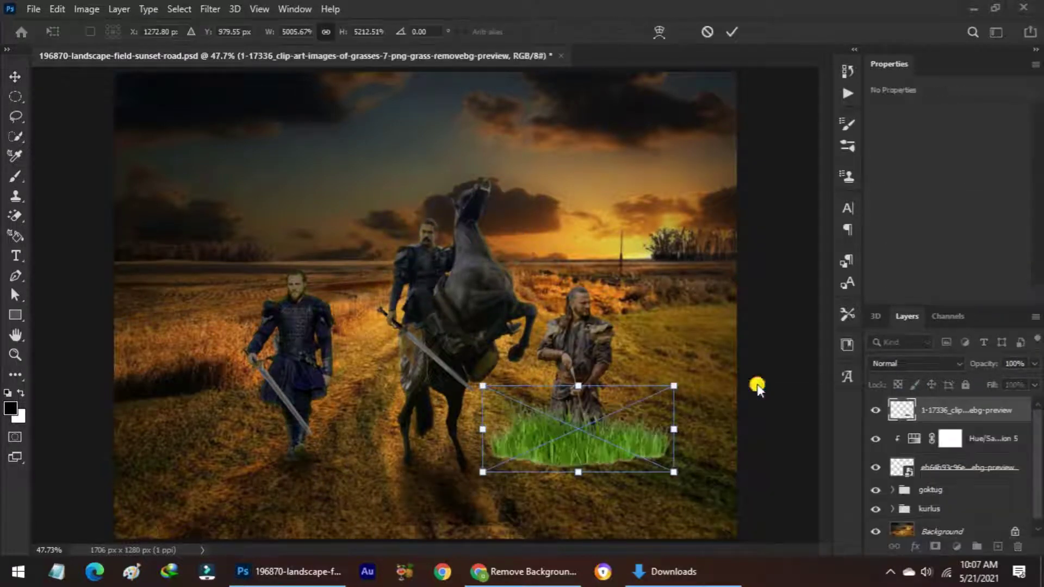
# Step: Resize the grass patch and warp its lower edge to bend it
pyautogui.moveTo(483, 386); pyautogui.dragTo(496, 391)
pyautogui.rightClick(577, 424)
pyautogui.click(601, 344)
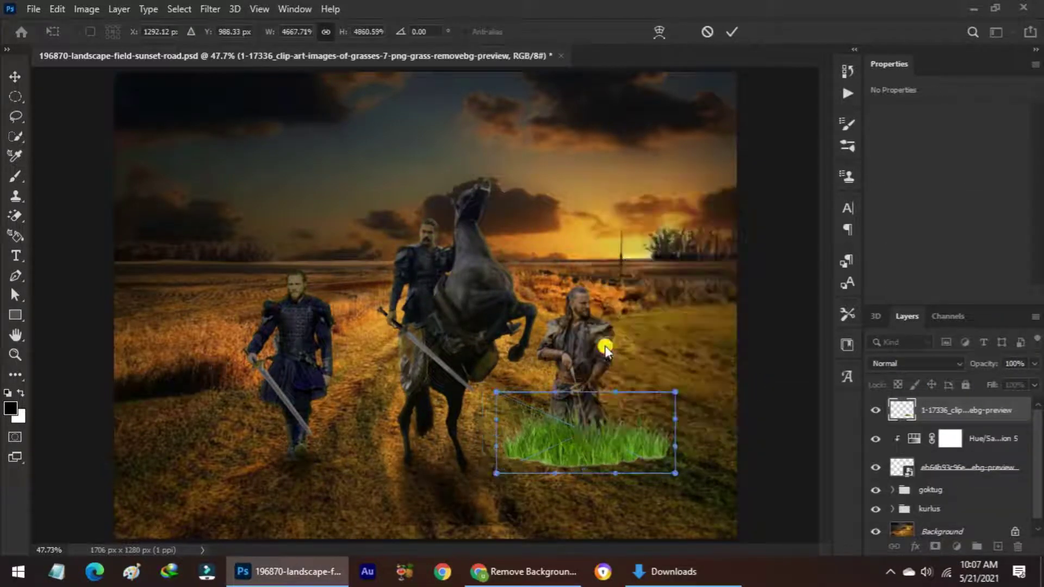
pyautogui.moveTo(578, 434); pyautogui.dragTo(611, 483)
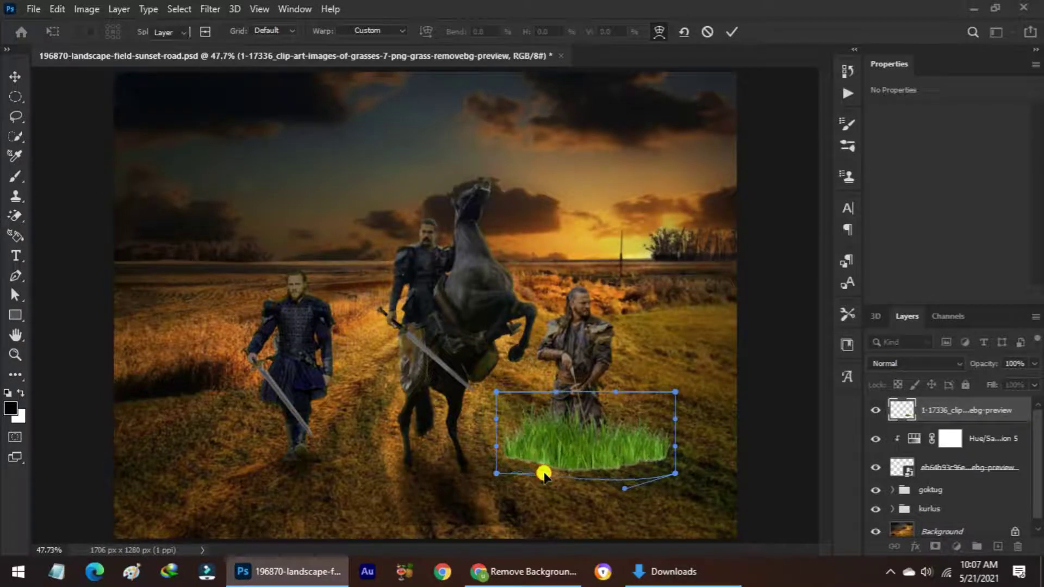
pyautogui.press('Return')
# Step: Add a Color Balance and a Hue/Saturation adjustment with Lightness -5 to the grass
pyautogui.click(957, 547)
pyautogui.click(960, 412)
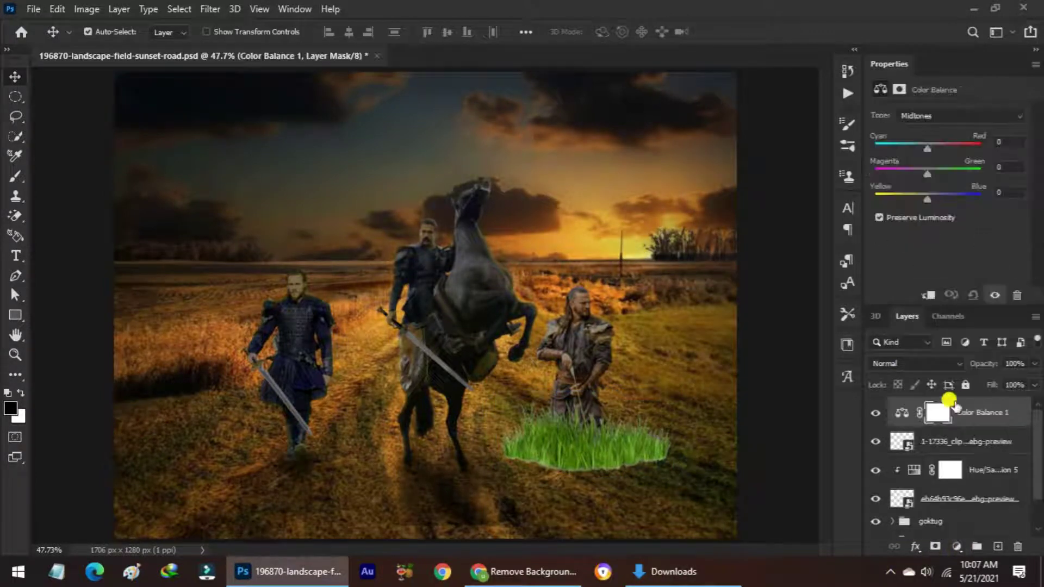
pyautogui.click(957, 547)
pyautogui.click(965, 398)
pyautogui.moveTo(948, 232)
pyautogui.mouseDown()
pyautogui.moveTo(923, 234)
pyautogui.moveTo(944, 232)
pyautogui.mouseUp()
# Step: Delete the old adjustments and add Hue/Saturation 6: Hue -7, Saturation +18, Lightness -53
pyautogui.press('Delete')
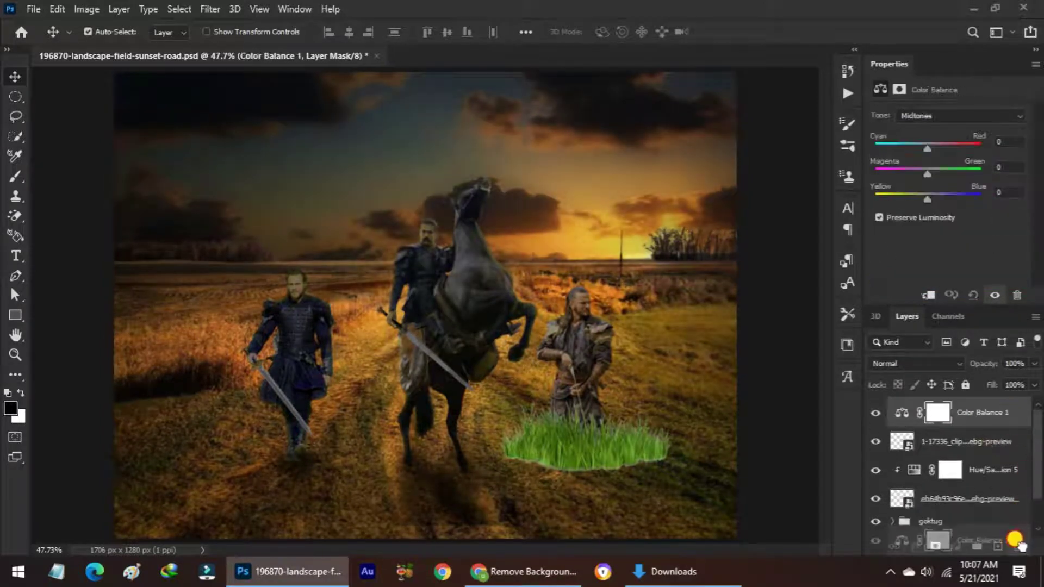
pyautogui.press('Delete')
pyautogui.click(953, 546)
pyautogui.click(966, 397)
pyautogui.moveTo(948, 228); pyautogui.dragTo(915, 231)
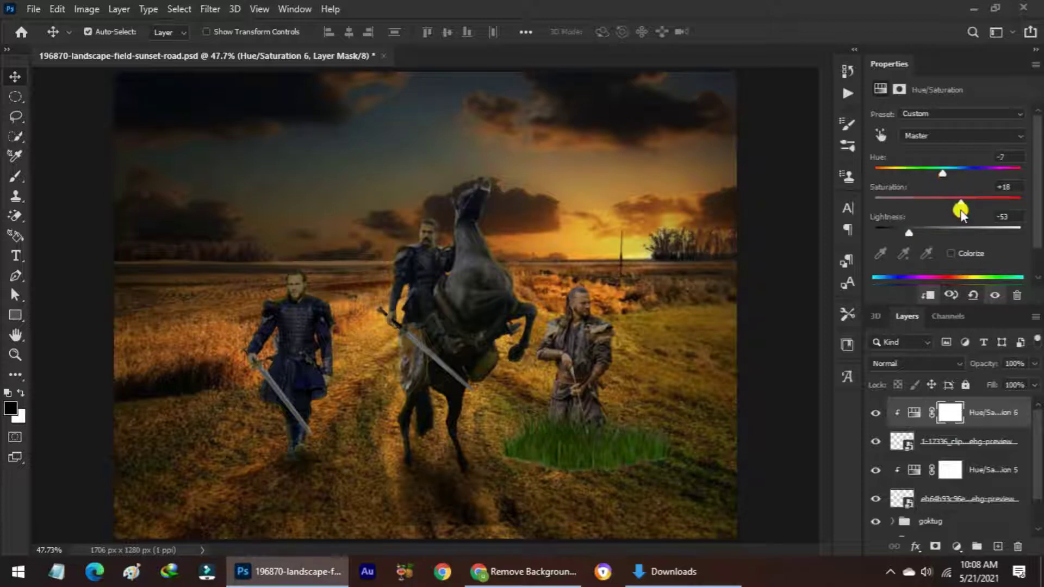
pyautogui.click(969, 441)
# Step: Add a Solid Color fill sampled from the field, in Hue mode at 75% opacity
pyautogui.click(957, 547)
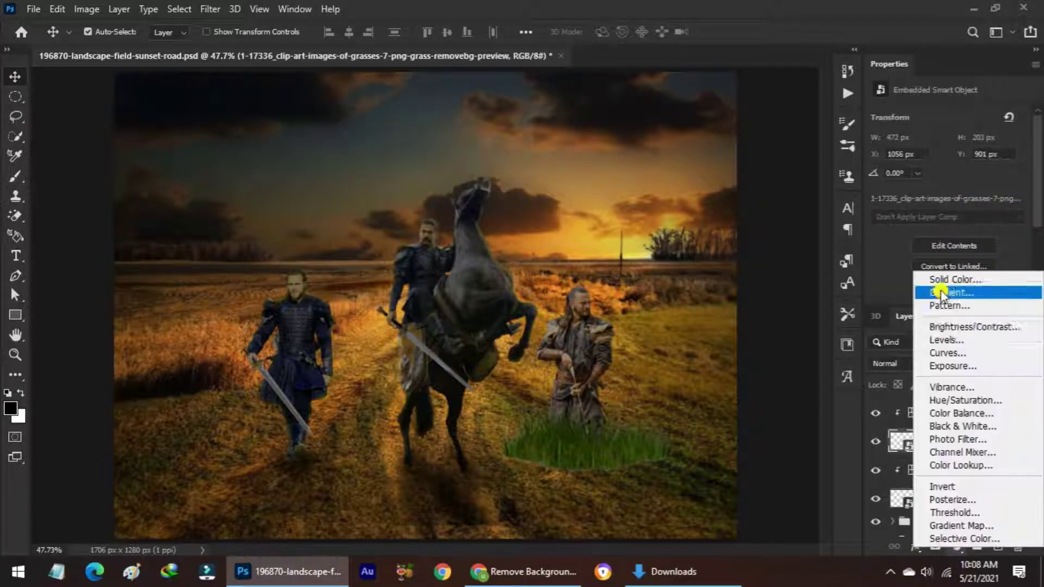
pyautogui.click(944, 275)
pyautogui.click(584, 242)
pyautogui.click(483, 241)
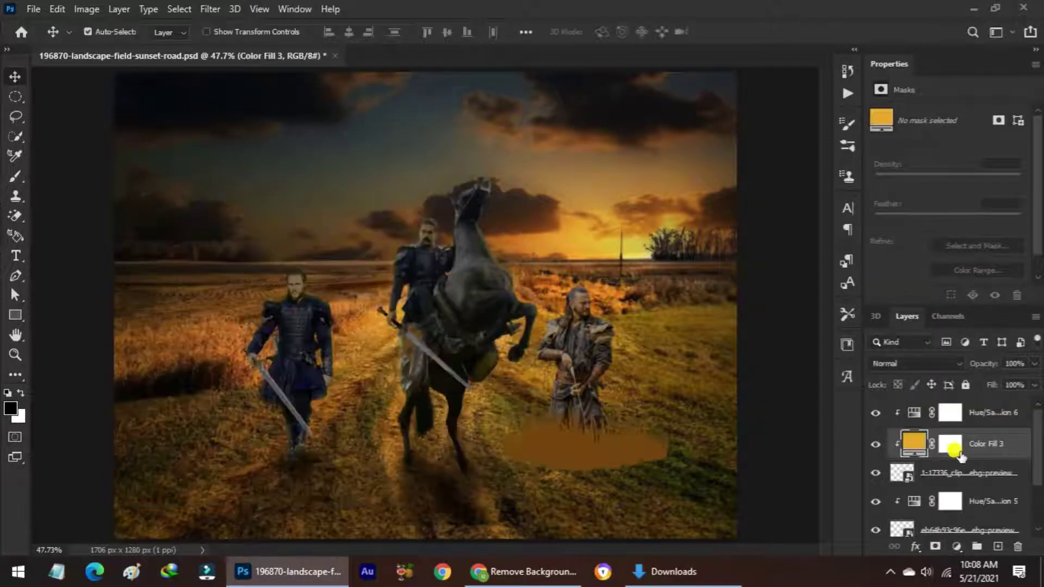
pyautogui.click(918, 363)
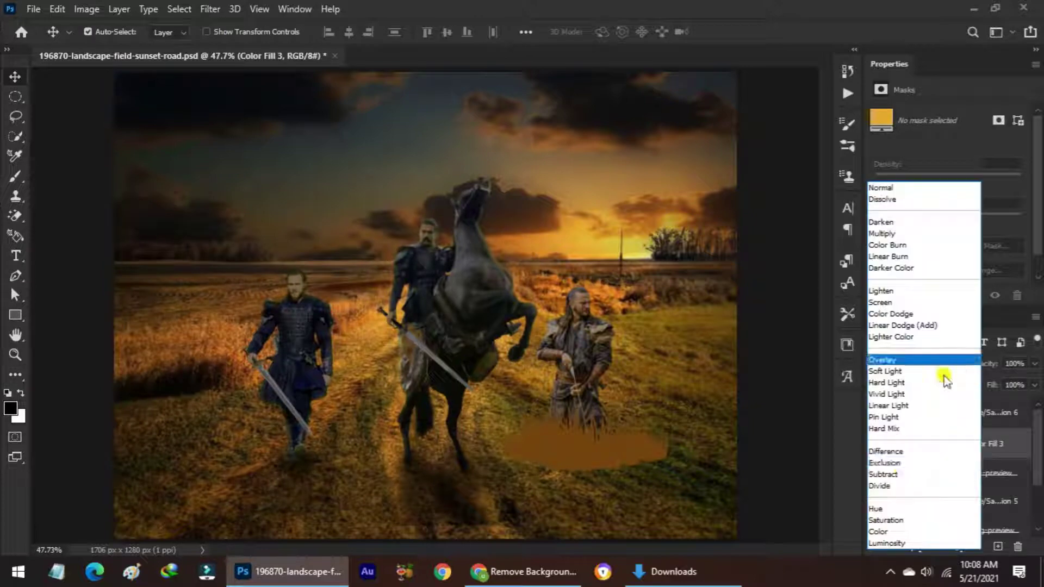
pyautogui.click(898, 509)
pyautogui.moveTo(1033, 364); pyautogui.dragTo(1019, 383)
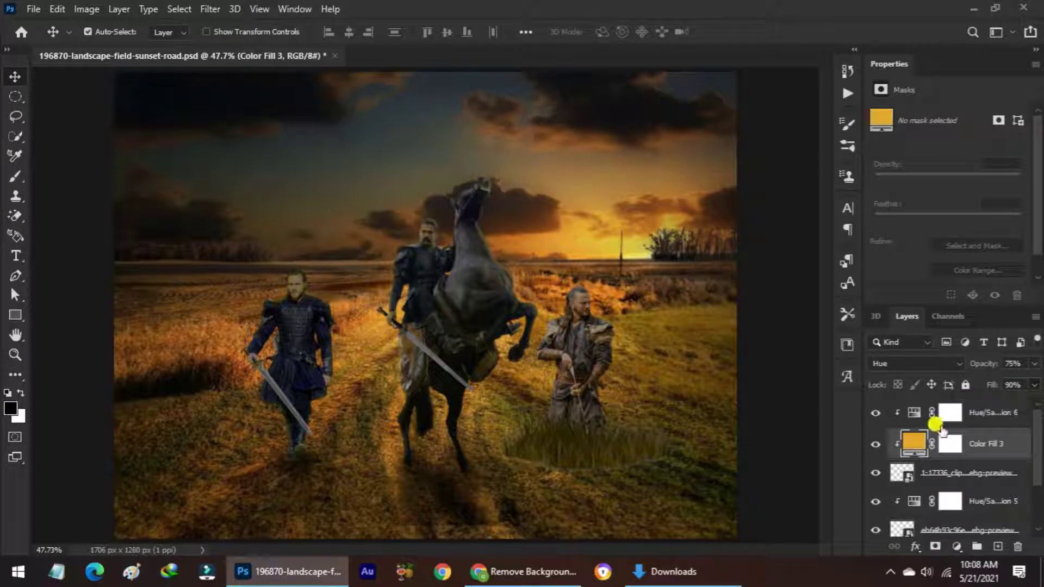
# Step: Mask the grass layer and brush its lower edge into the ground
pyautogui.click(957, 473)
pyautogui.click(936, 546)
pyautogui.press('b')
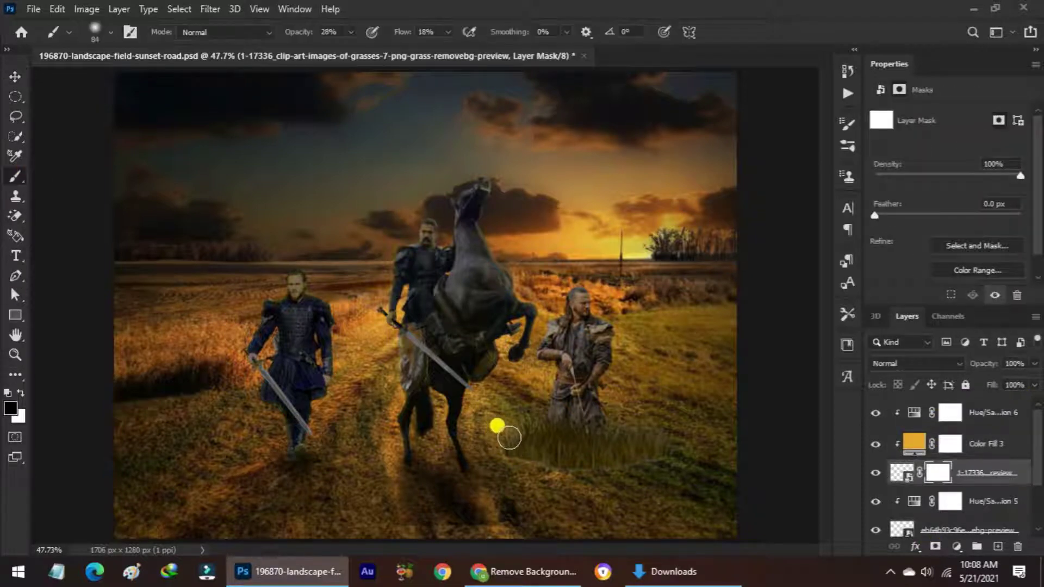
pyautogui.moveTo(505, 435)
pyautogui.mouseDown()
pyautogui.moveTo(504, 445)
pyautogui.moveTo(577, 473)
pyautogui.moveTo(644, 466)
pyautogui.moveTo(596, 462)
pyautogui.moveTo(587, 498)
pyautogui.moveTo(527, 459)
pyautogui.moveTo(562, 422)
pyautogui.moveTo(645, 435)
pyautogui.mouseUp()
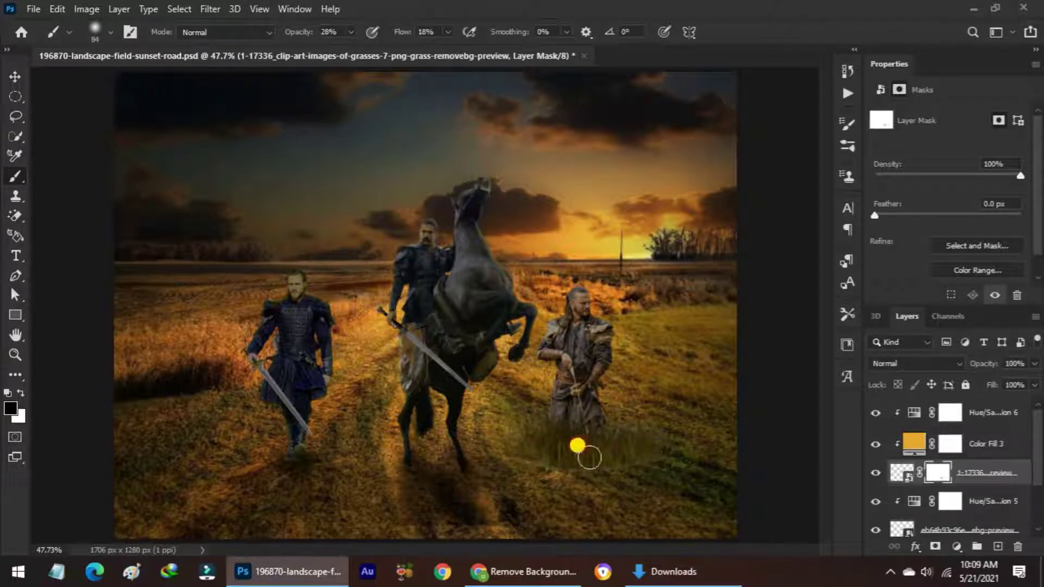
pyautogui.click(1018, 413)
pyautogui.click(998, 546)
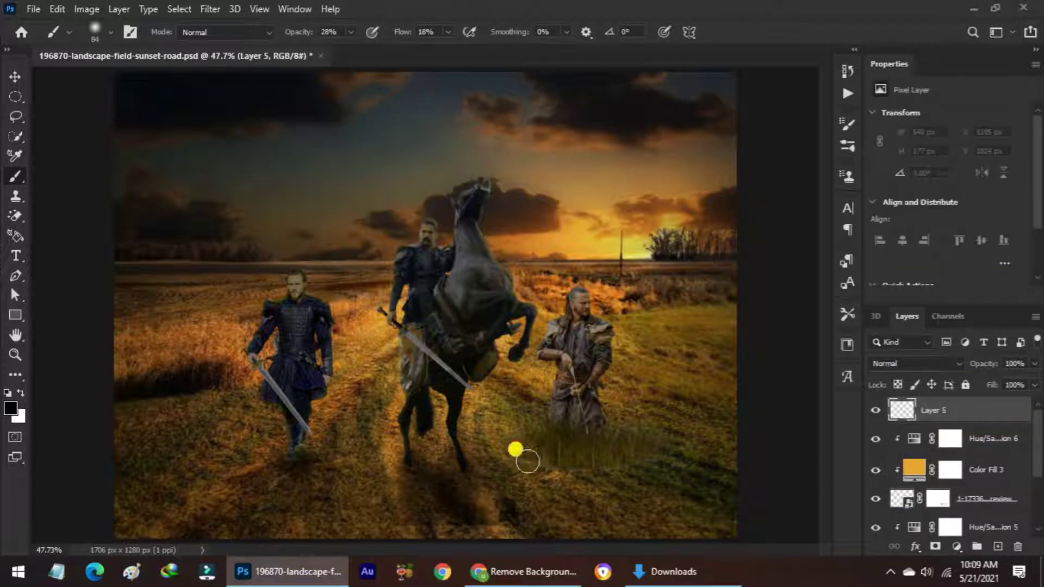
# Step: Shade the grass on Layer 5 with soft dark strokes and bring in the armoured knight image
pyautogui.moveTo(528, 461)
pyautogui.mouseDown()
pyautogui.moveTo(655, 471)
pyautogui.moveTo(521, 469)
pyautogui.moveTo(625, 459)
pyautogui.moveTo(538, 465)
pyautogui.mouseUp()
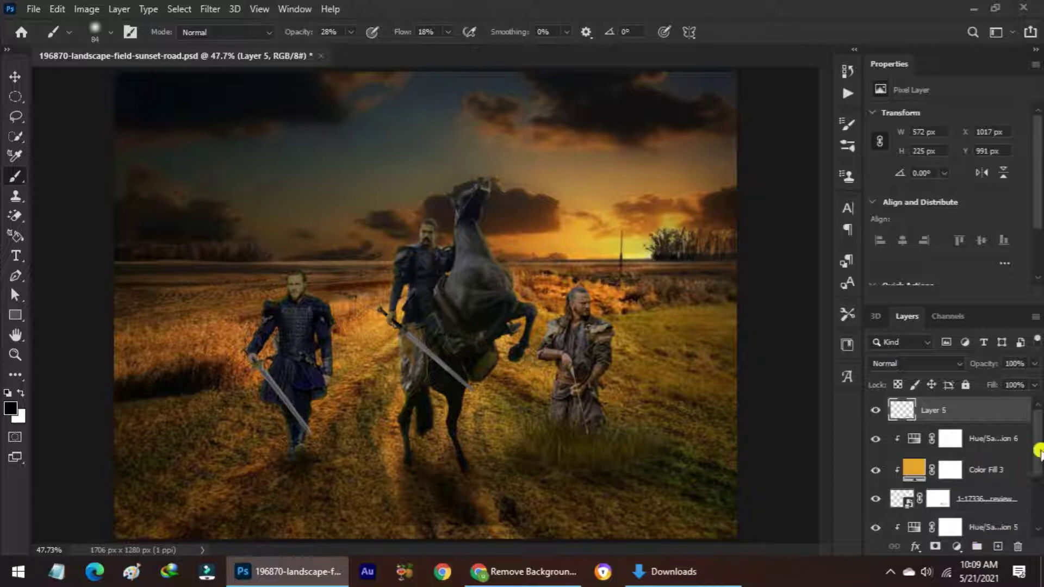
pyautogui.moveTo(1039, 452); pyautogui.dragTo(1039, 474)
pyautogui.click(981, 431)
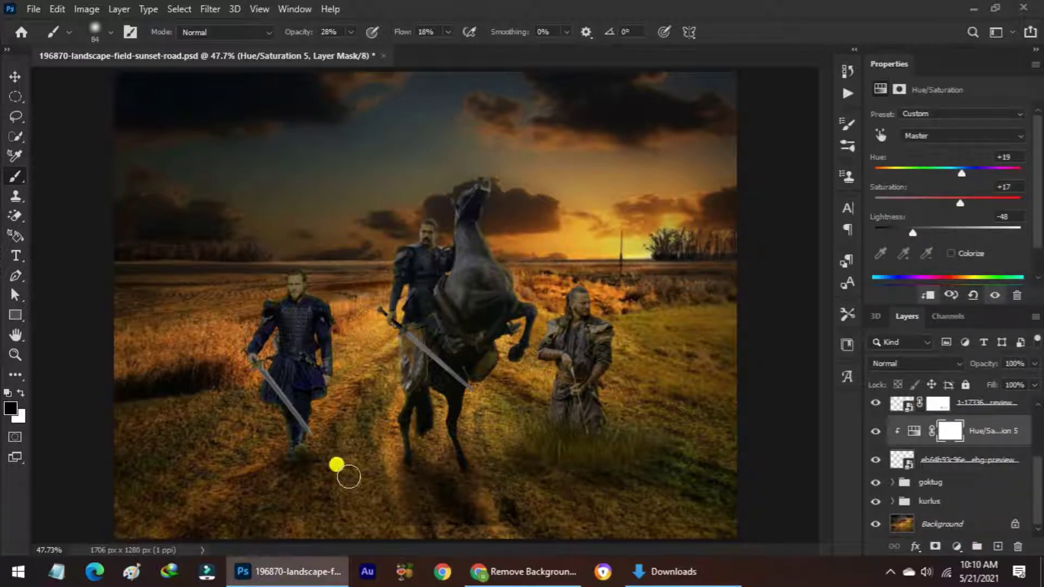
pyautogui.click(892, 570)
pyautogui.rightClick(921, 541)
# Step: Darken the armoured knight with Hue/Saturation: Hue +13, Saturation +12, Lightness -38
pyautogui.click(712, 395)
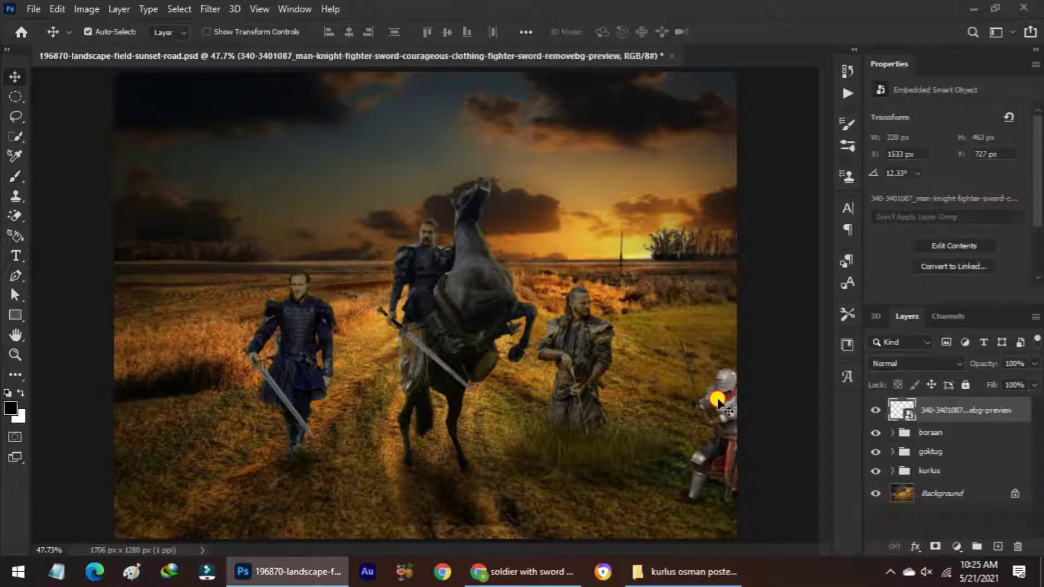
pyautogui.click(958, 546)
pyautogui.click(965, 397)
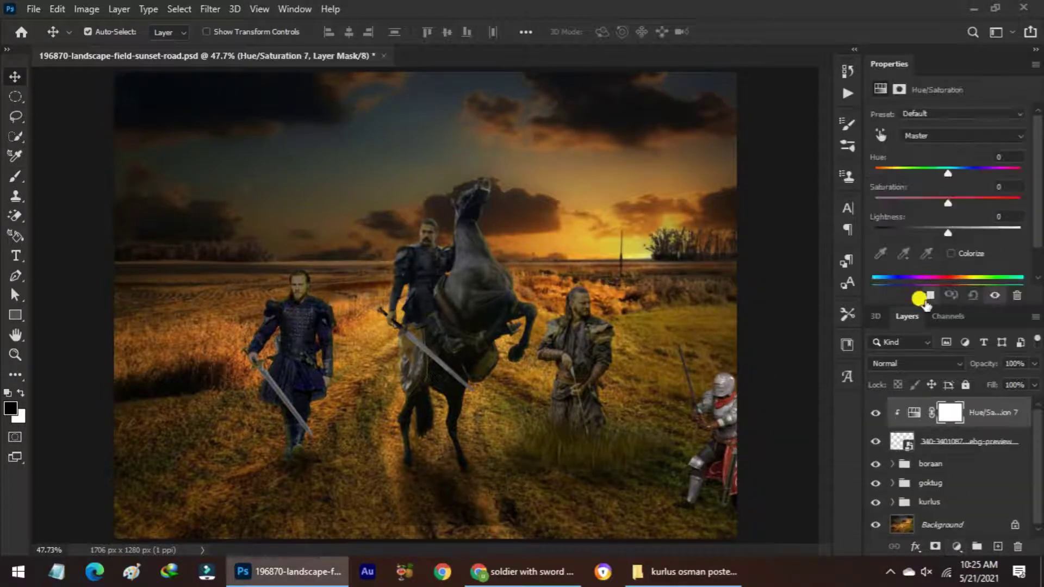
pyautogui.moveTo(948, 232)
pyautogui.mouseDown()
pyautogui.moveTo(920, 233)
pyautogui.moveTo(956, 202)
pyautogui.mouseUp()
pyautogui.click(949, 201)
pyautogui.click(948, 174)
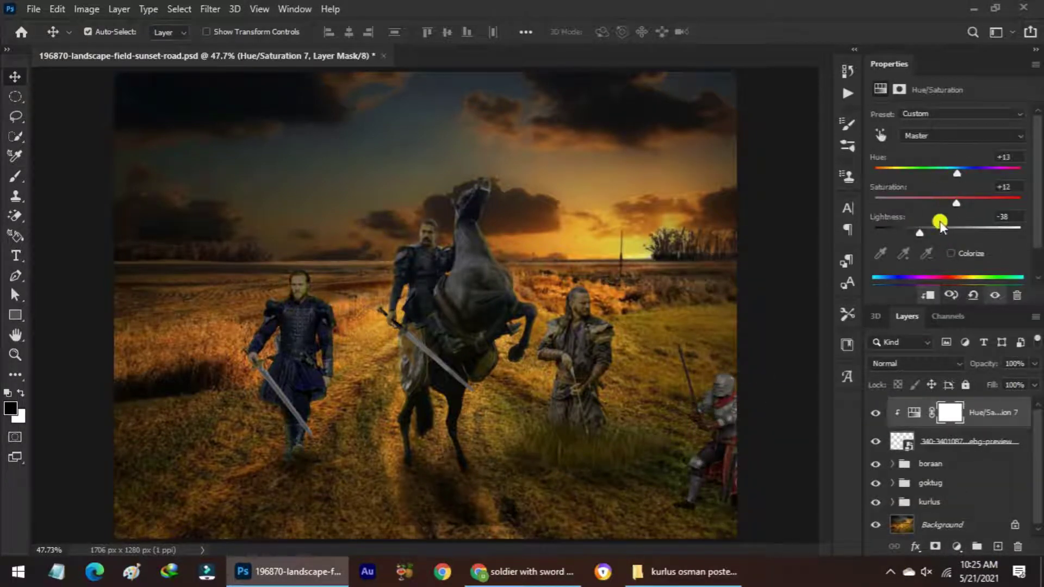
pyautogui.moveTo(921, 233); pyautogui.dragTo(917, 233)
# Step: Paint a dark shadow in the lower-right grass on new Layer 6
pyautogui.click(998, 546)
pyautogui.press('b')
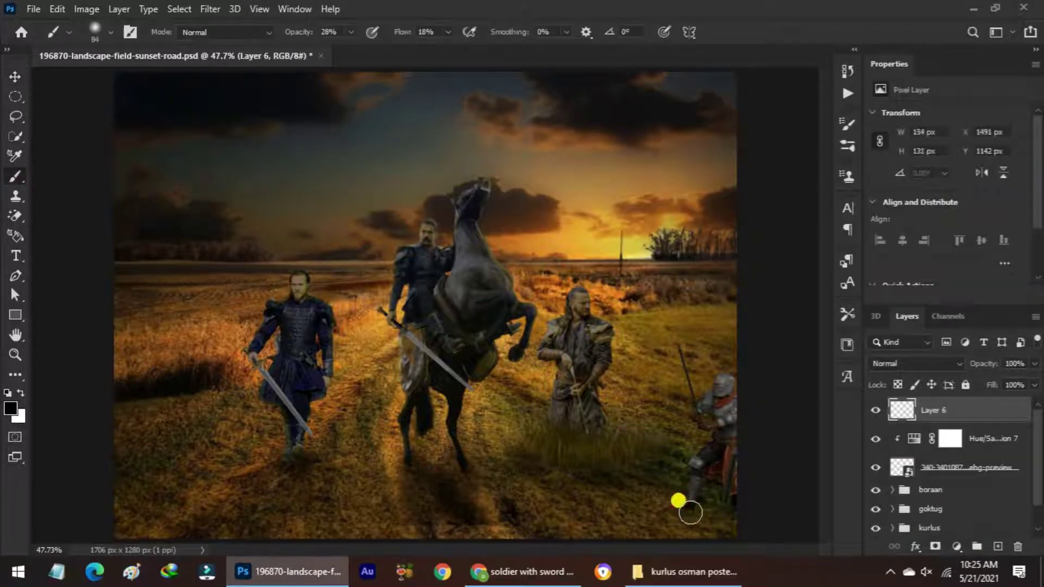
pyautogui.moveTo(690, 512); pyautogui.dragTo(681, 511)
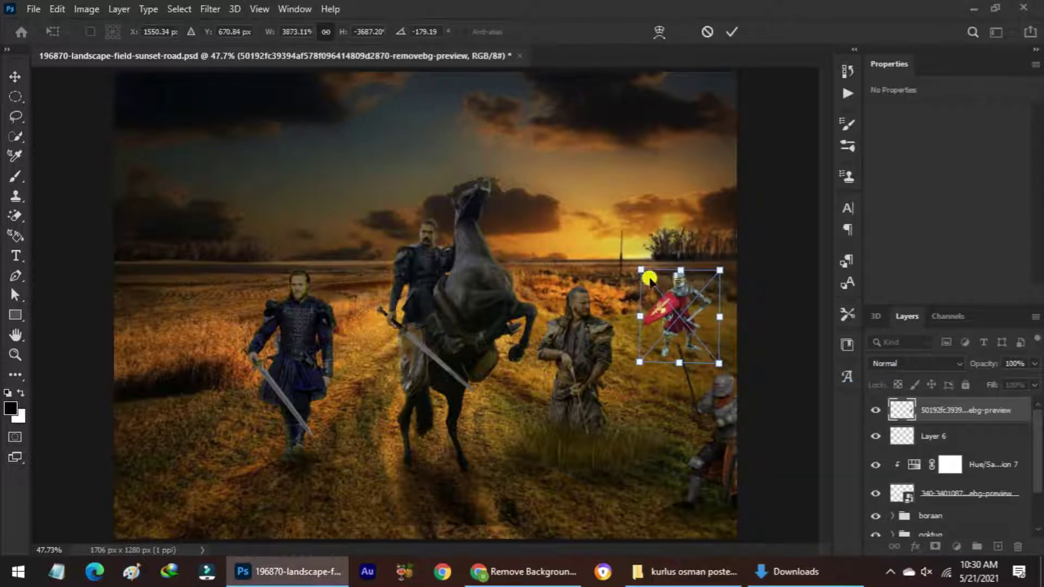
# Step: Resize the red-shield knight and darken him with Hue/Saturation: Hue +14, Saturation +10, Lightness -32
pyautogui.moveTo(649, 276); pyautogui.dragTo(639, 269)
pyautogui.press('Return')
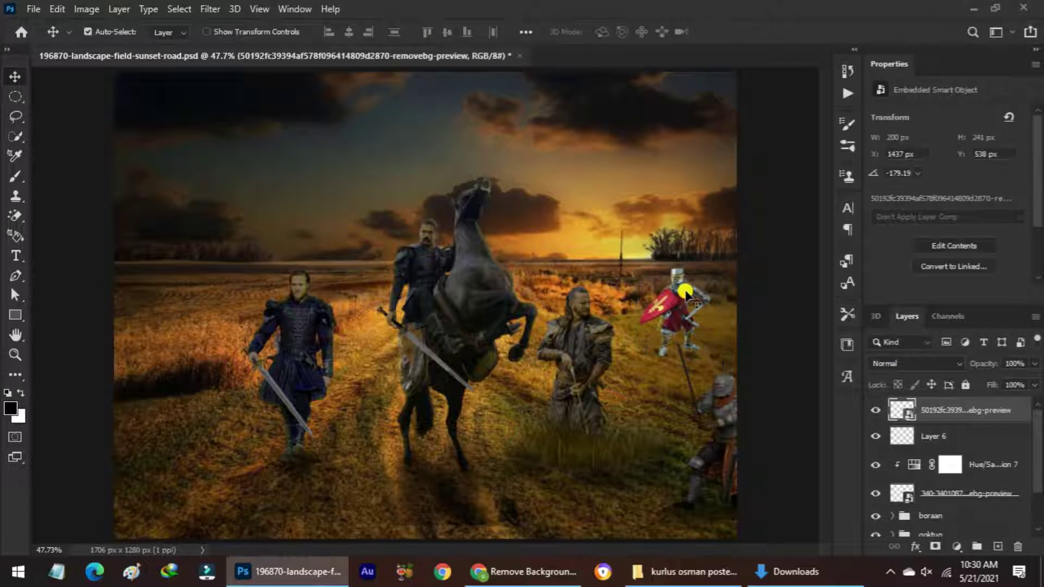
pyautogui.click(956, 546)
pyautogui.click(956, 396)
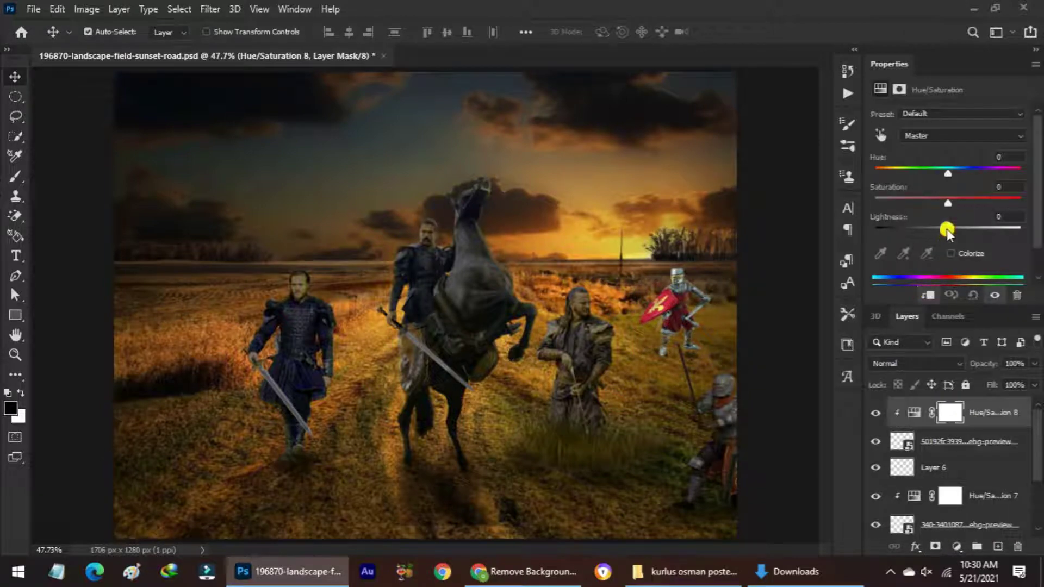
pyautogui.moveTo(947, 228); pyautogui.dragTo(927, 234)
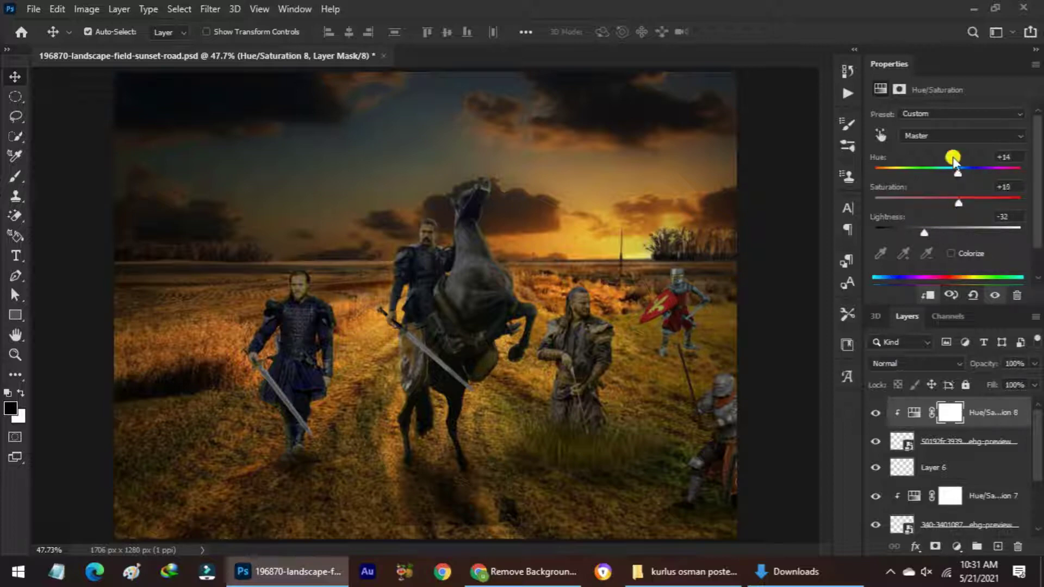
# Step: Paint a shadow at the red-shield knight's feet on new Layer 7
pyautogui.click(998, 547)
pyautogui.click(15, 176)
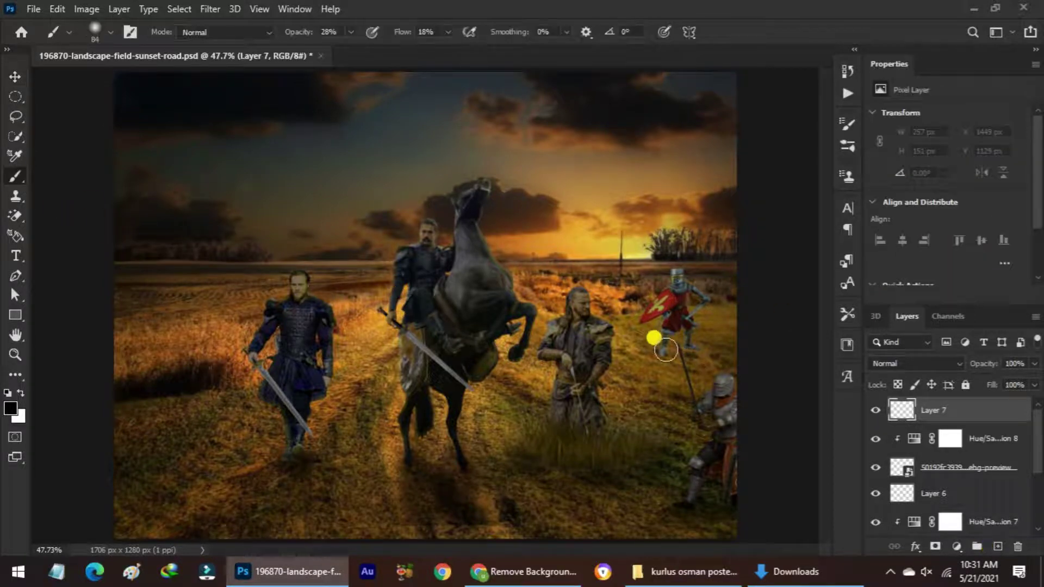
pyautogui.moveTo(676, 351)
pyautogui.mouseDown()
pyautogui.moveTo(691, 342)
pyautogui.moveTo(731, 359)
pyautogui.mouseUp()
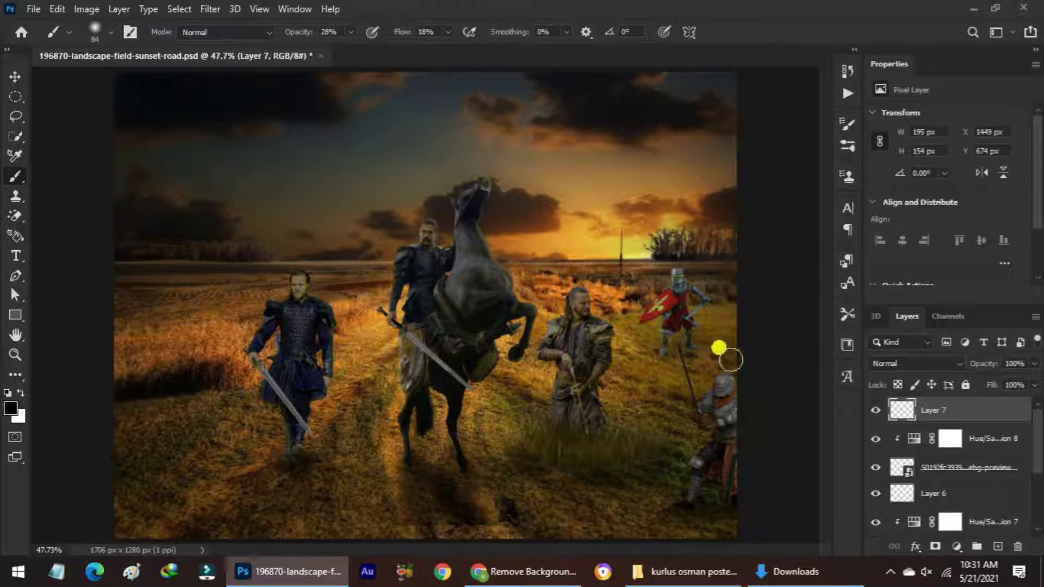
pyautogui.click(933, 467)
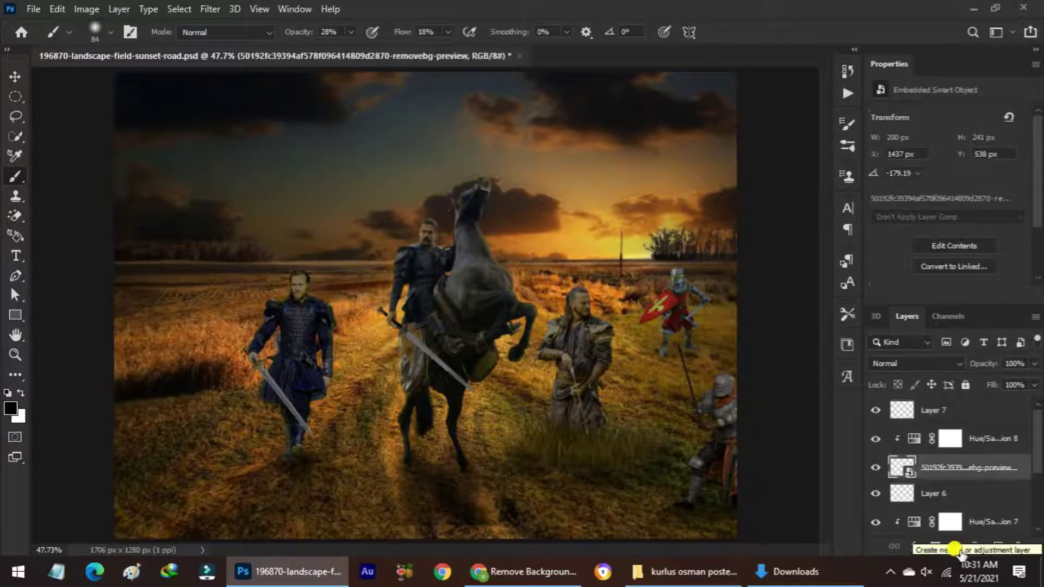
# Step: Add a yellow Solid Color fill to the red-shield knight and invert its mask to hide it
pyautogui.click(957, 547)
pyautogui.click(970, 282)
pyautogui.press('Return')
pyautogui.click(951, 469)
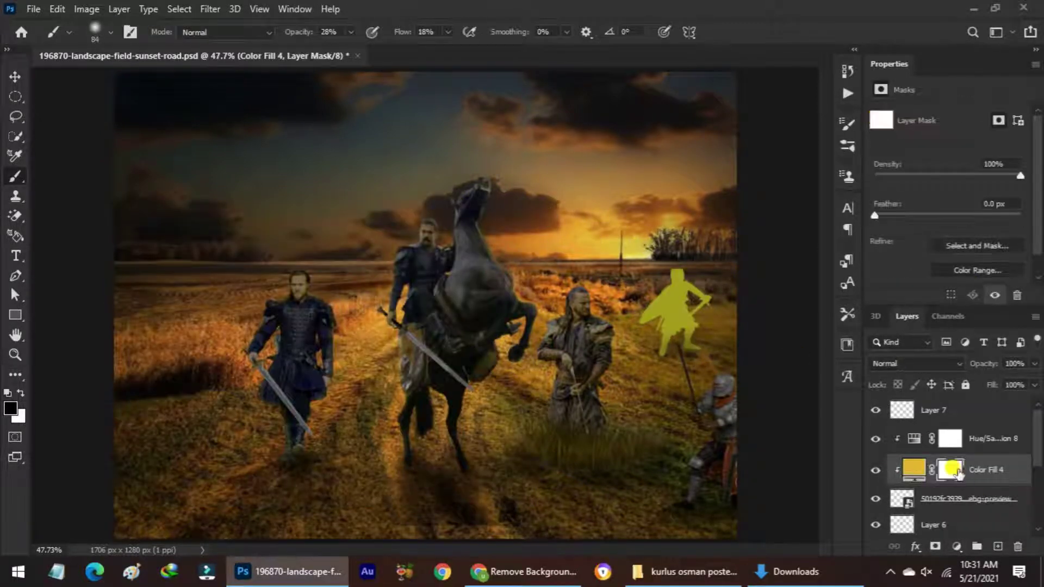
pyautogui.hotkey('ctrl', 'i')
# Step: Shrink the brush and paint white on the mask to reveal yellow on the knight's armour
pyautogui.scroll(1, 641, 311)
pyautogui.scroll(2, 581, 550)
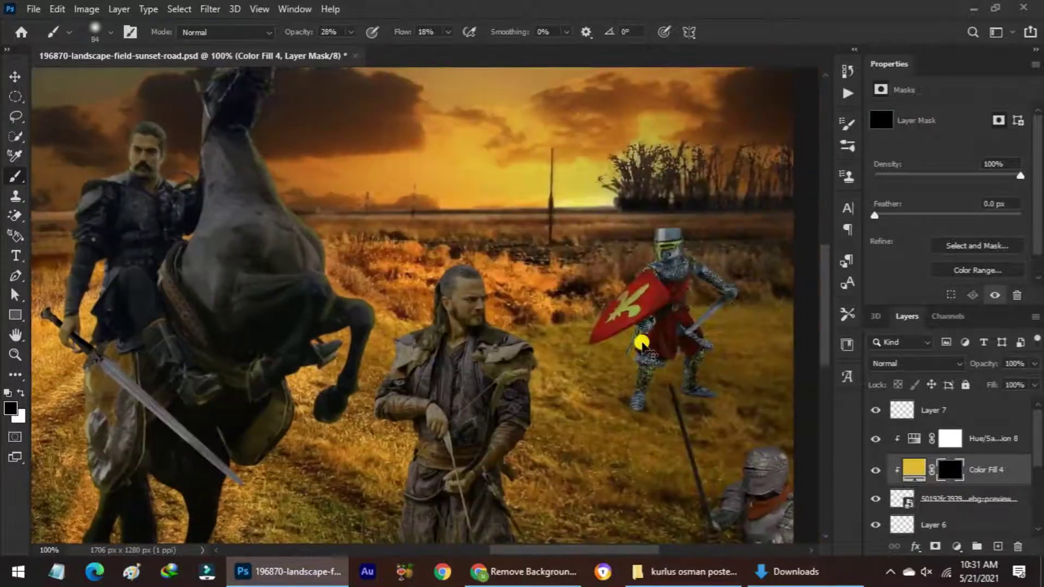
pyautogui.scroll(2, 598, 317)
pyautogui.moveTo(644, 552); pyautogui.dragTo(667, 552)
pyautogui.rightClick(598, 283)
pyautogui.moveTo(683, 327); pyautogui.dragTo(666, 326)
pyautogui.press('Return')
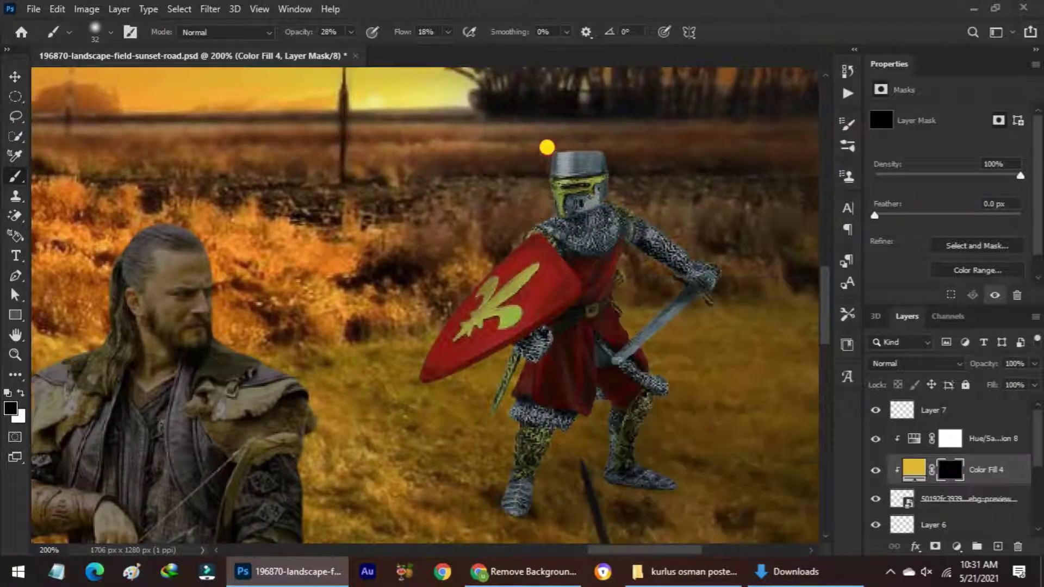
pyautogui.press('x')
pyautogui.moveTo(558, 204); pyautogui.dragTo(509, 510)
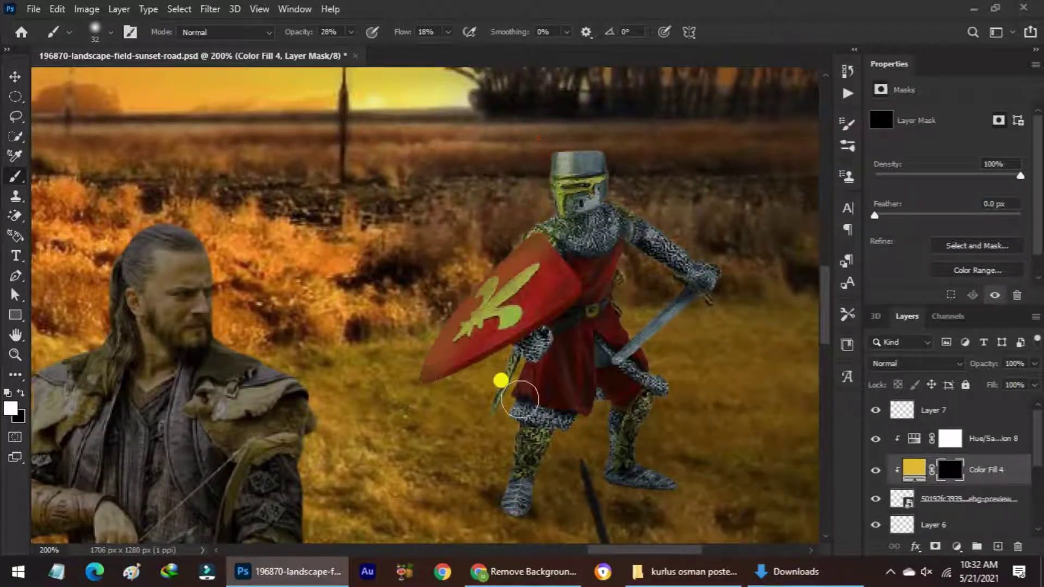
# Step: Extend the yellow tint to the knight's arm and leg, then erase over-painted areas in black
pyautogui.moveTo(624, 190); pyautogui.dragTo(658, 409)
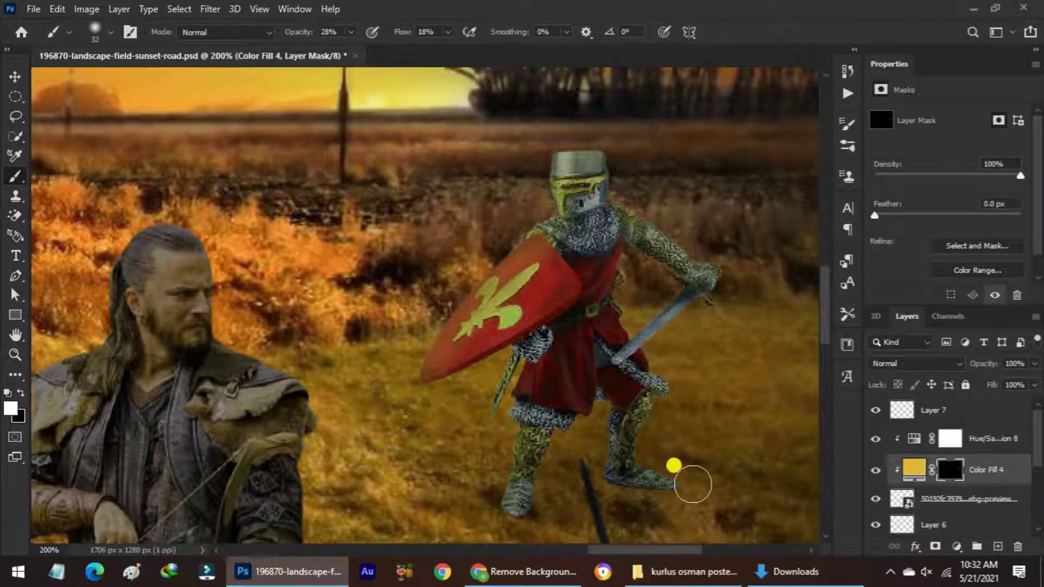
pyautogui.press('x')
pyautogui.moveTo(562, 251); pyautogui.dragTo(667, 497)
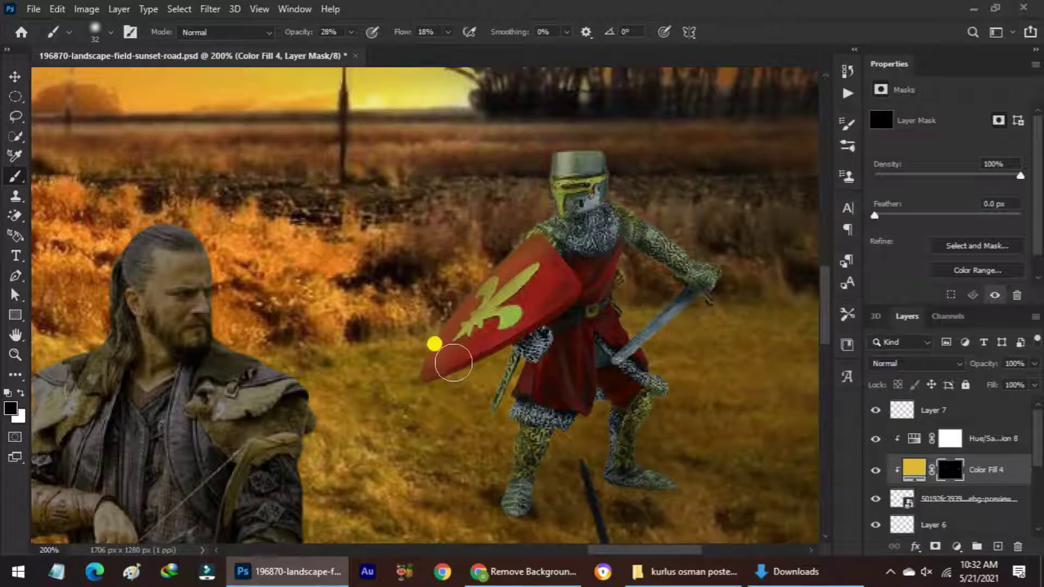
pyautogui.hotkey('ctrl', '-')
pyautogui.hotkey('ctrl', '-')
pyautogui.hotkey('ctrl', '-')
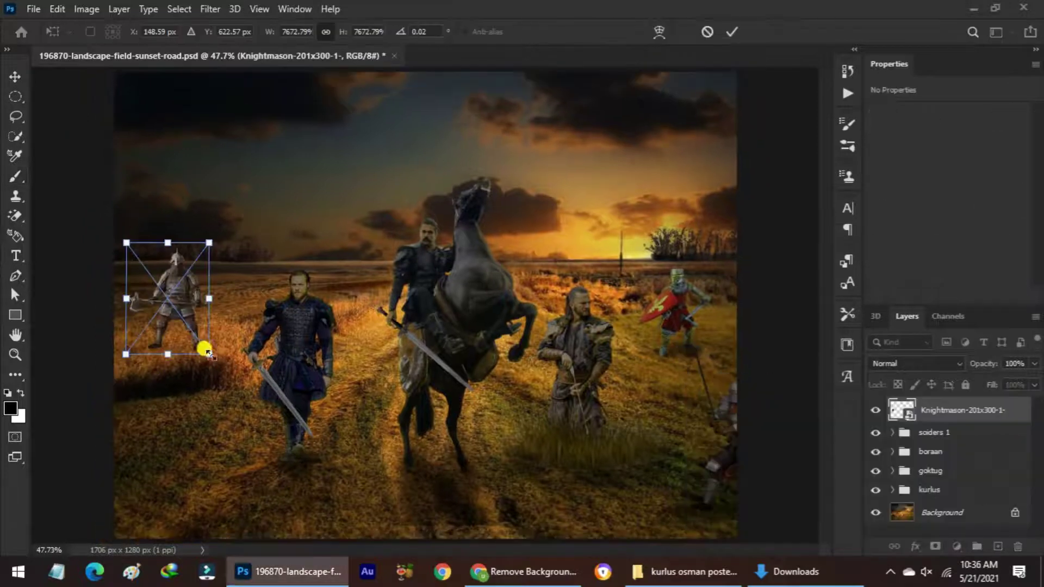
# Step: Place the left knight and darken him with a clipped Hue/Saturation at Lightness -33
pyautogui.press('Return')
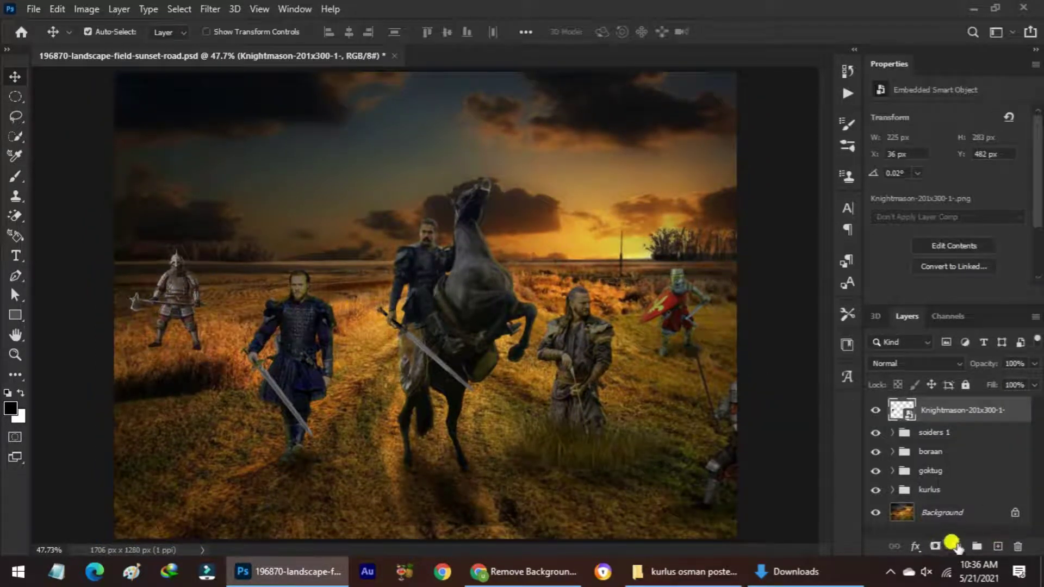
pyautogui.click(957, 546)
pyautogui.click(956, 397)
pyautogui.click(928, 295)
pyautogui.moveTo(948, 228); pyautogui.dragTo(924, 231)
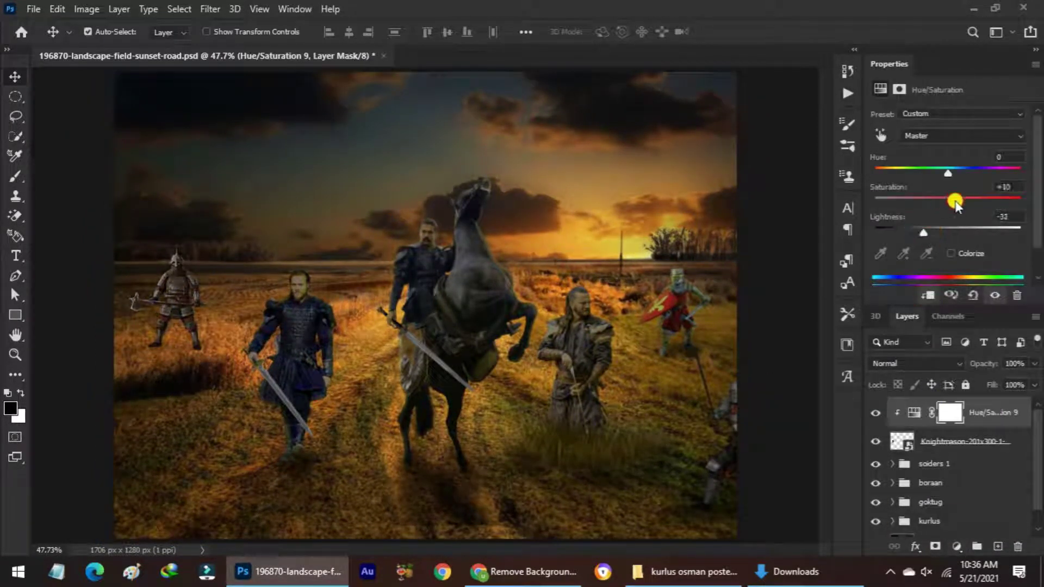
pyautogui.moveTo(948, 173); pyautogui.dragTo(949, 175)
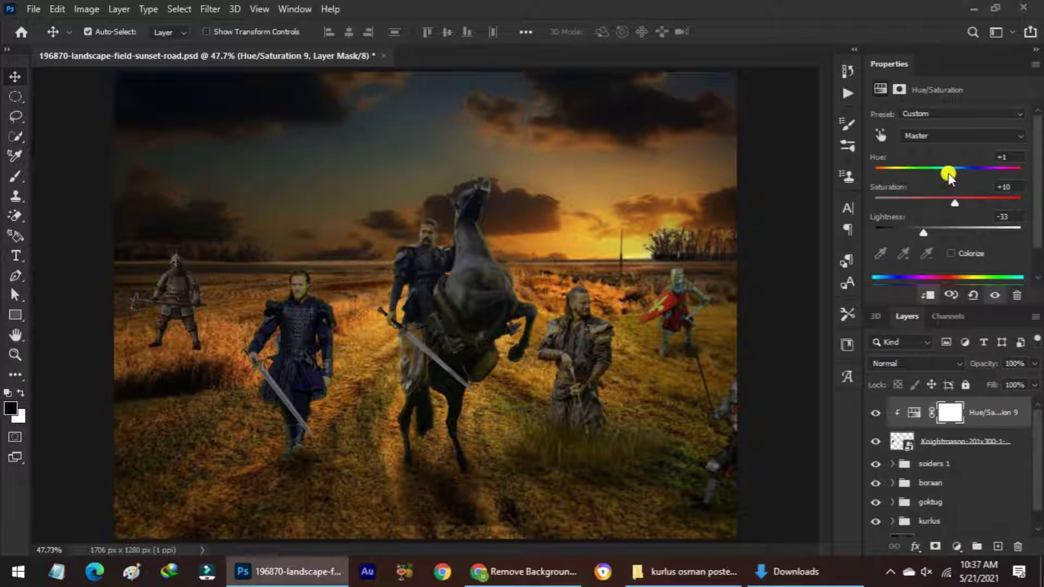
# Step: Add Color Fill 5 with yellow sampled from the sunset sky
pyautogui.click(957, 546)
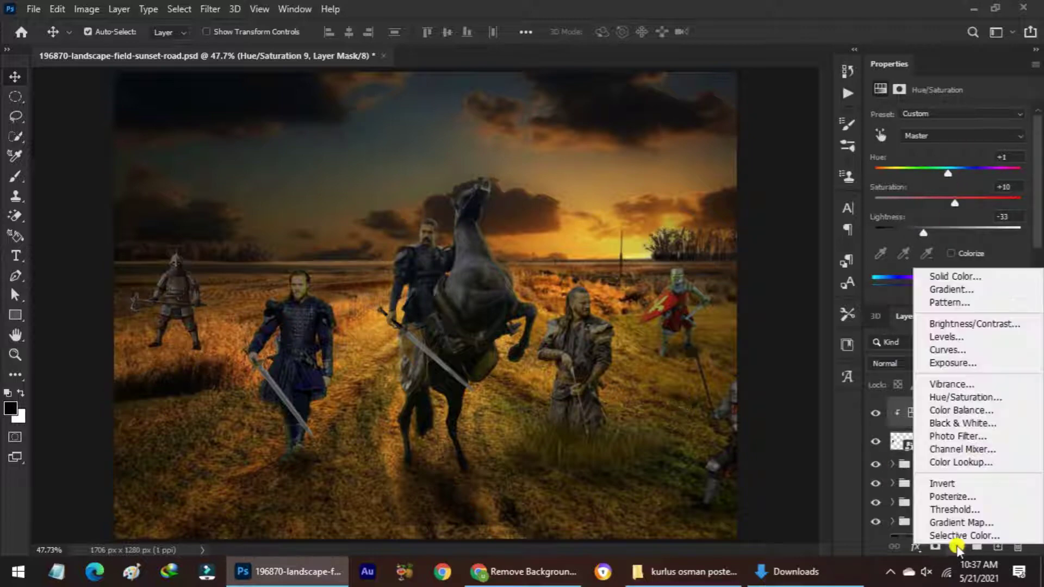
pyautogui.click(899, 440)
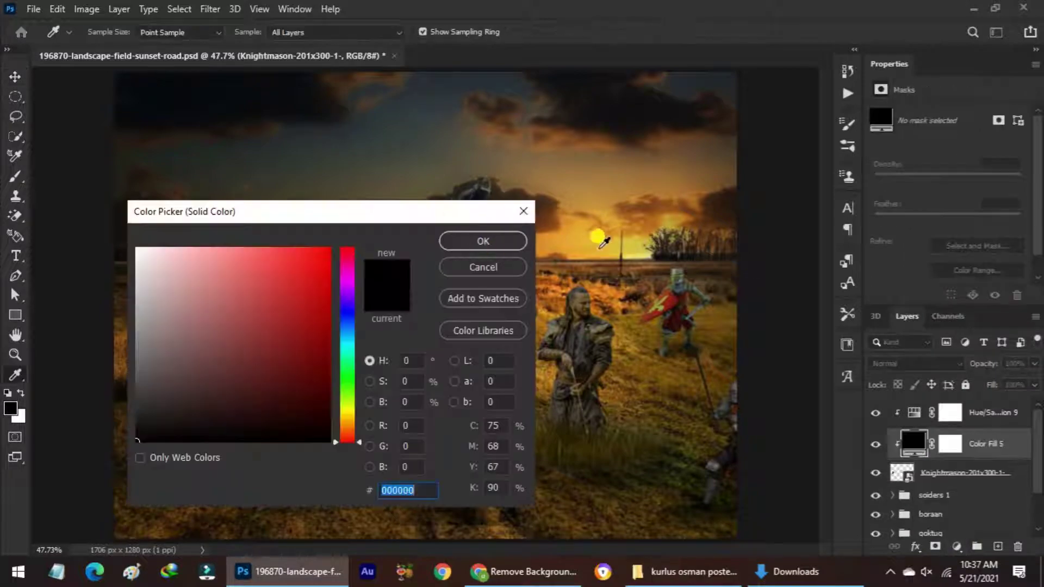
pyautogui.click(600, 247)
pyautogui.press('Return')
# Step: Invert the fill mask and paint white rim light along the knight's edge, shoulder and arm
pyautogui.click(948, 447)
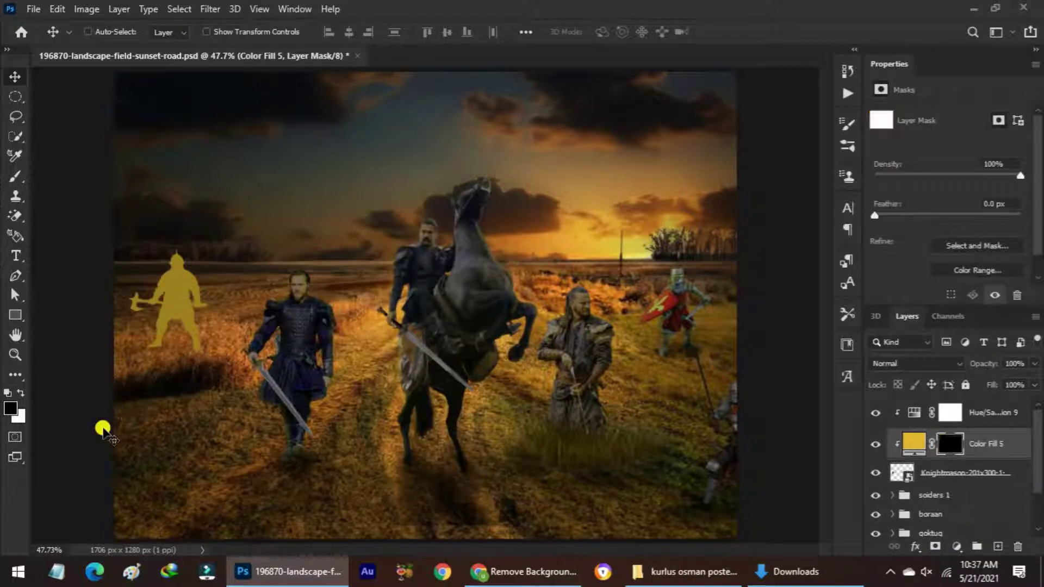
pyautogui.hotkey('ctrl', 'i')
pyautogui.scroll(3, 47, 401)
pyautogui.scroll(3, 393, 411)
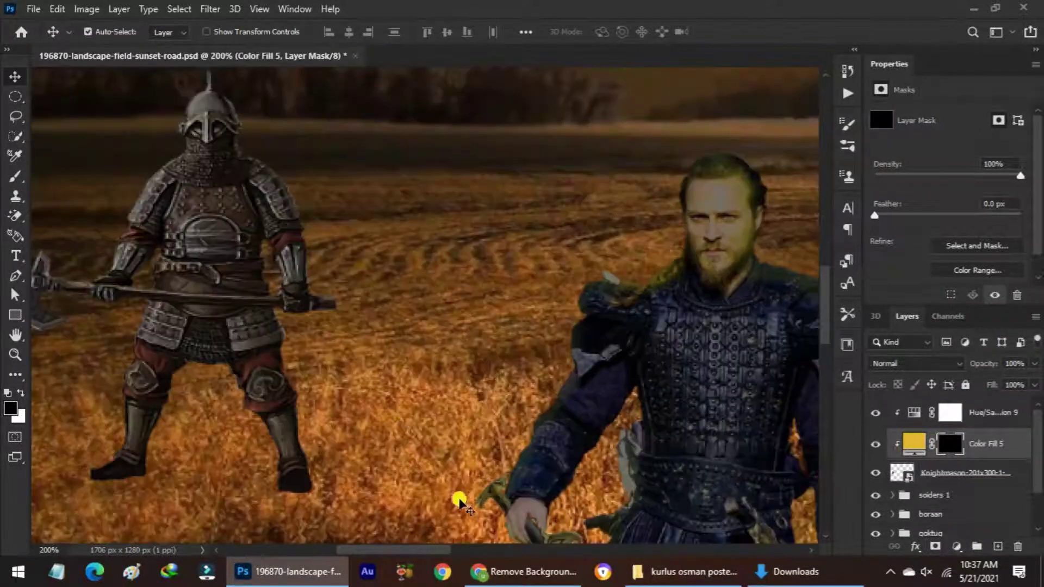
pyautogui.click(15, 175)
pyautogui.press('x')
pyautogui.moveTo(300, 136); pyautogui.dragTo(365, 447)
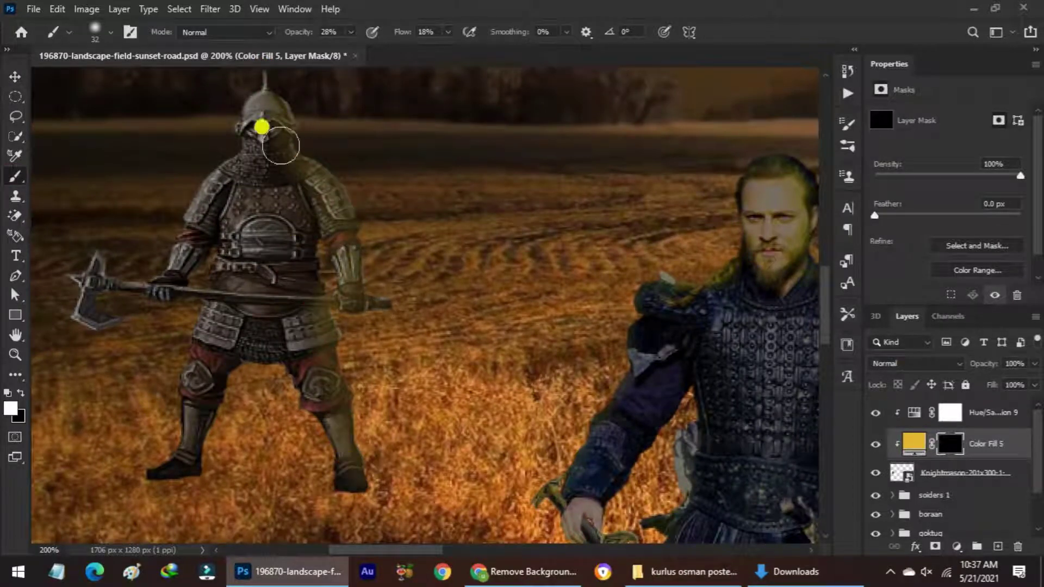
pyautogui.moveTo(280, 148)
pyautogui.mouseDown()
pyautogui.moveTo(300, 164)
pyautogui.moveTo(350, 345)
pyautogui.mouseUp()
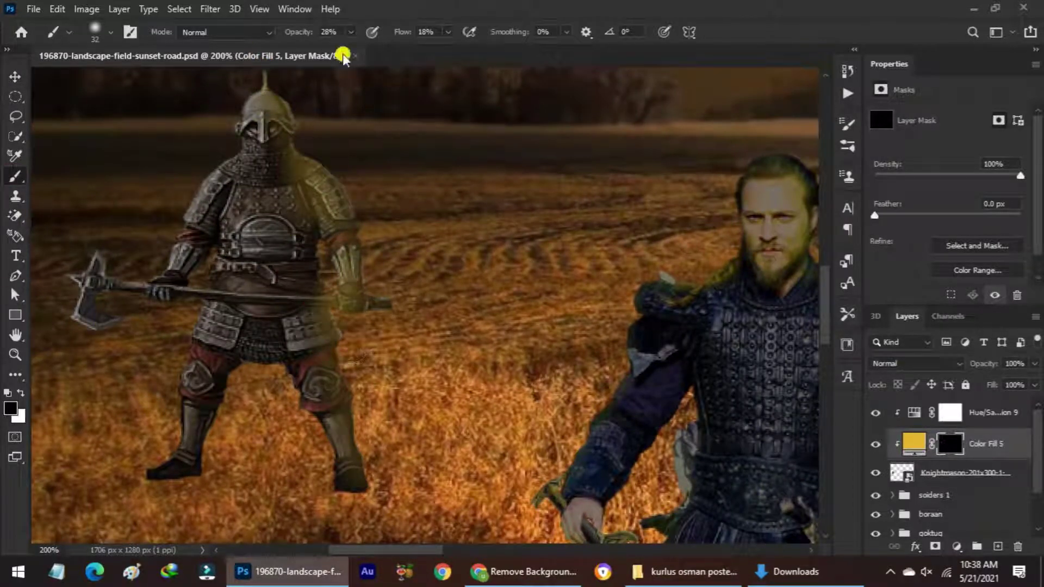
# Step: Lower brush opacity and flow and tone down the glow along the knight's arm in black
pyautogui.moveTo(350, 32); pyautogui.dragTo(343, 55)
pyautogui.moveTo(449, 32); pyautogui.dragTo(440, 54)
pyautogui.press('x')
pyautogui.rightClick(292, 218)
pyautogui.press('Escape')
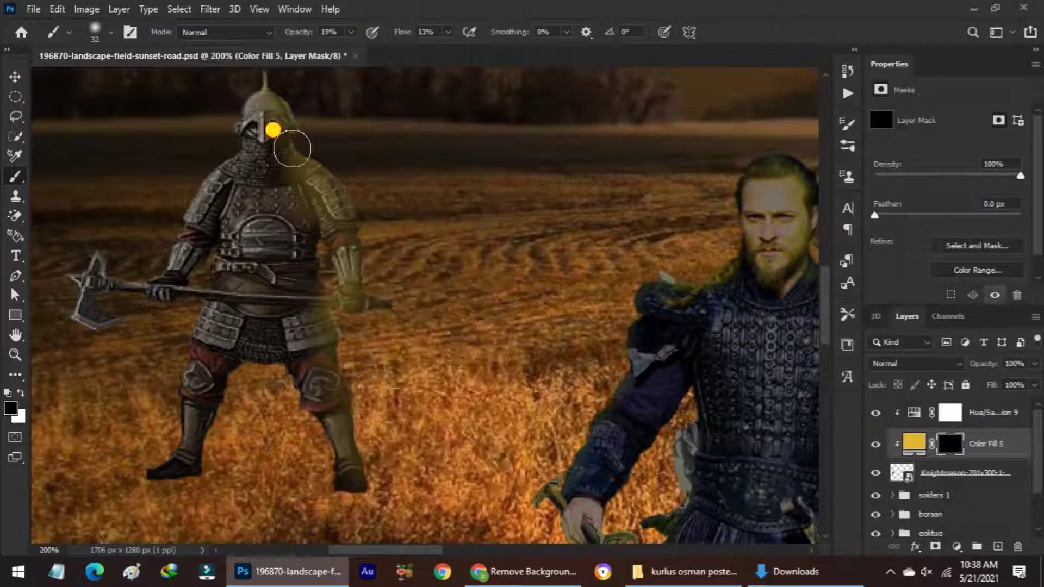
pyautogui.moveTo(294, 145)
pyautogui.mouseDown()
pyautogui.moveTo(357, 492)
pyautogui.moveTo(364, 326)
pyautogui.moveTo(304, 170)
pyautogui.moveTo(328, 282)
pyautogui.mouseUp()
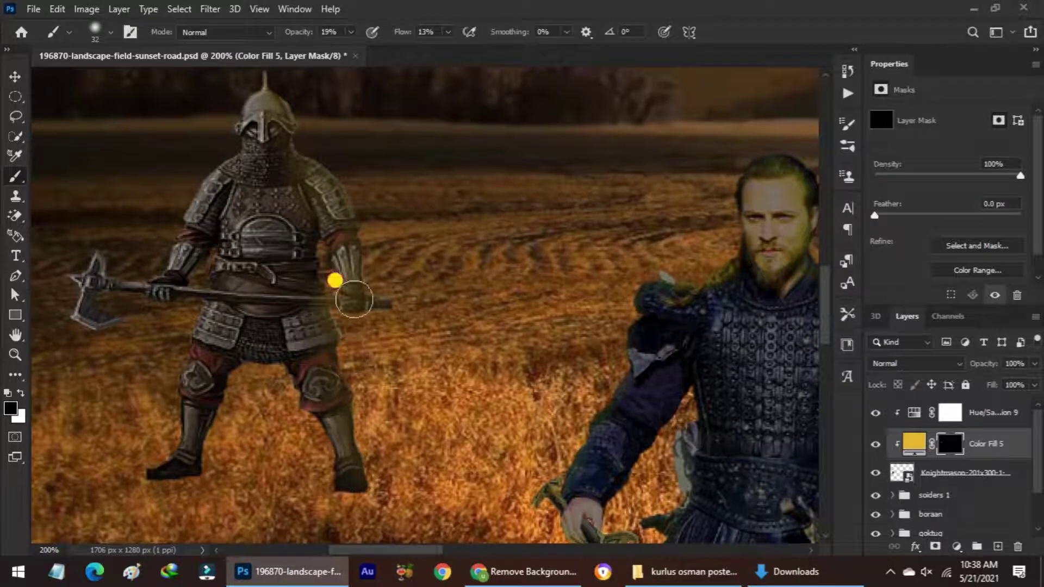
pyautogui.hotkey('ctrl', '0')
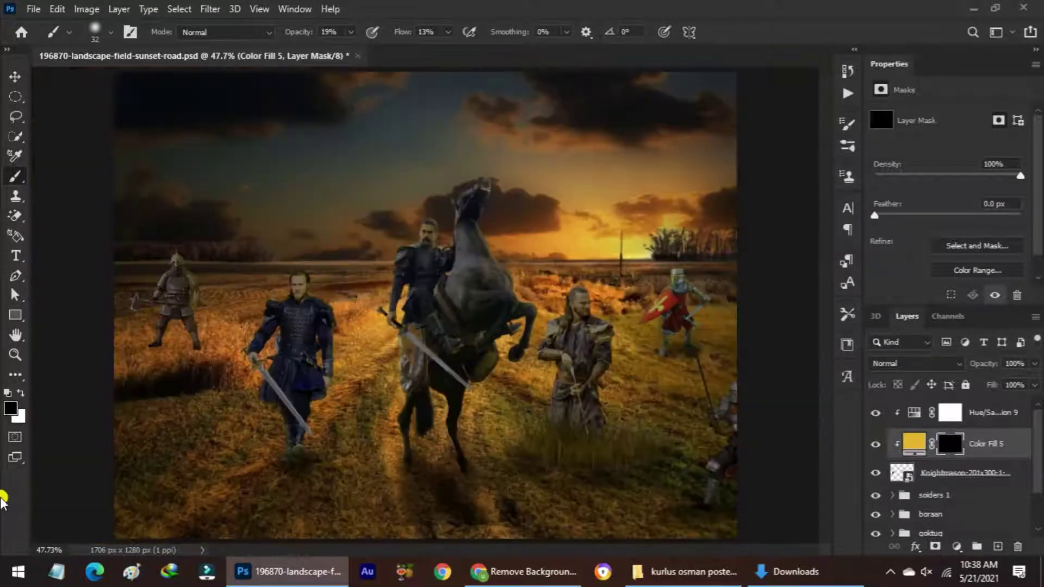
# Step: Paint a soft shadow under the knight's feet on new Layer 8 at 33% opacity, 23% flow
pyautogui.click(966, 413)
pyautogui.click(998, 546)
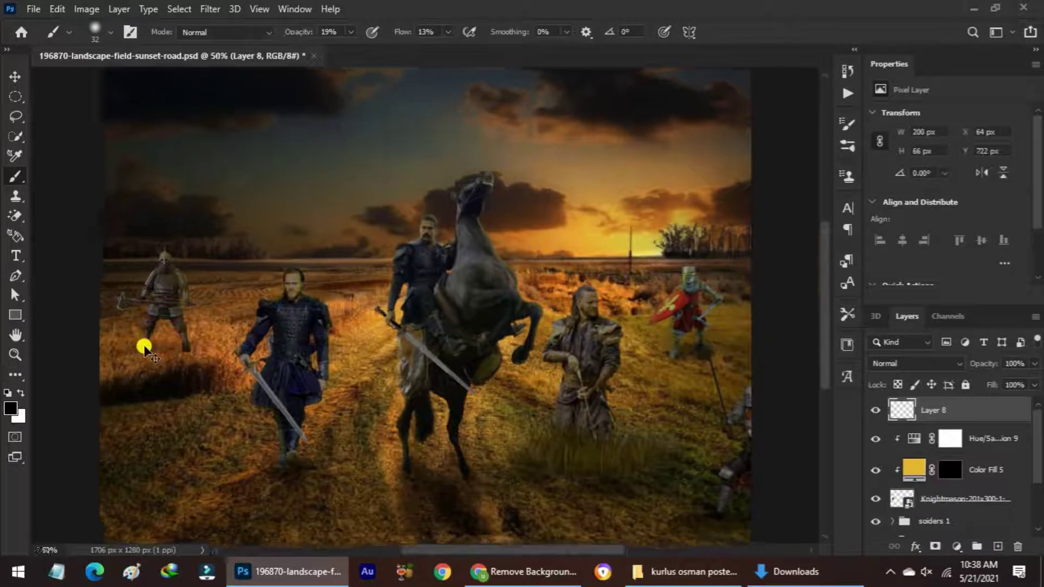
pyautogui.hotkey('ctrl', '1')
pyautogui.hscroll(-5, 384, 326)
pyautogui.click(351, 31)
pyautogui.moveTo(354, 48); pyautogui.dragTo(361, 47)
pyautogui.click(448, 32)
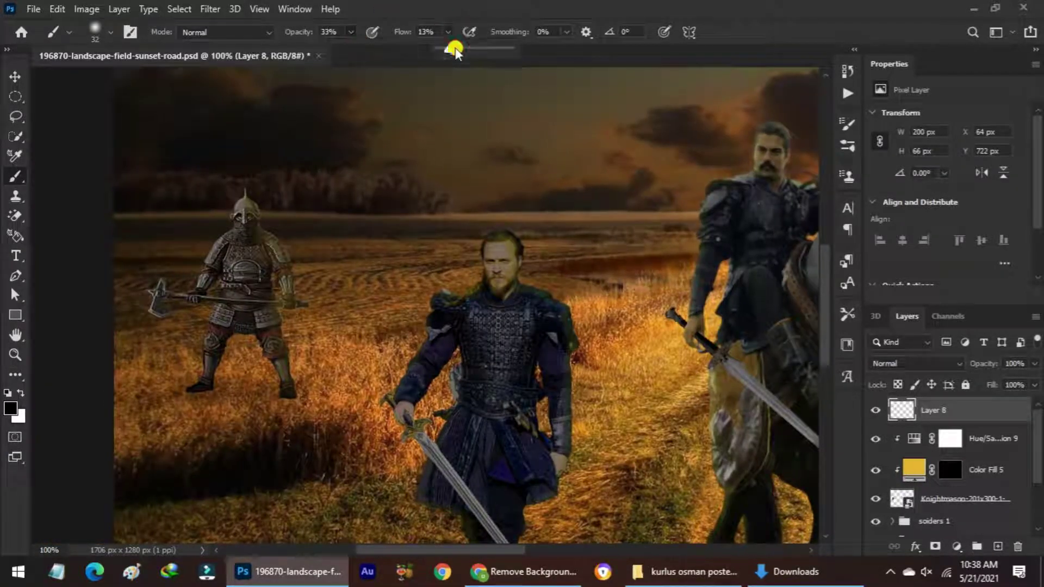
pyautogui.moveTo(278, 397); pyautogui.dragTo(201, 395)
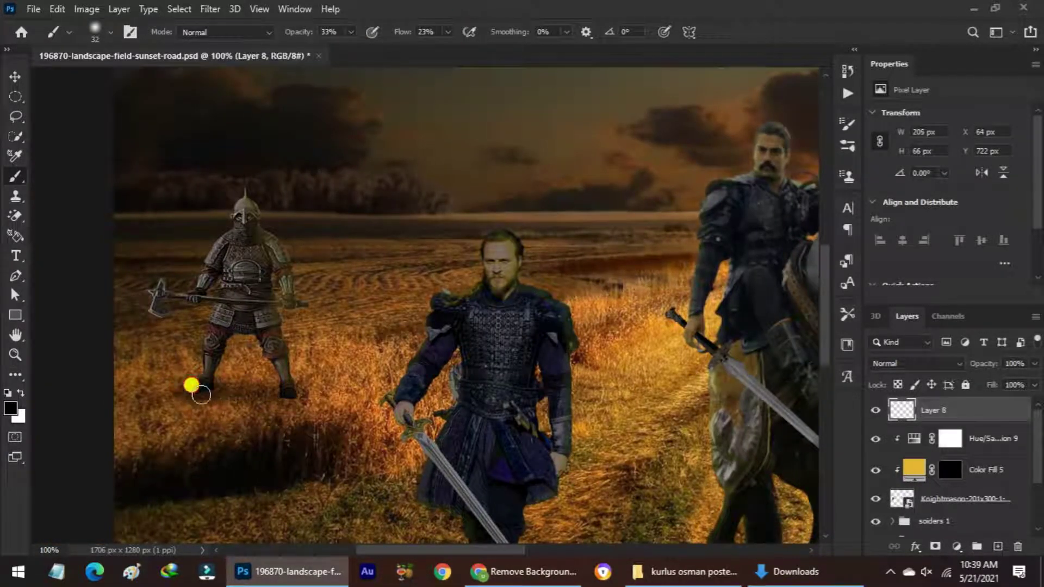
pyautogui.hotkey('ctrl', '0')
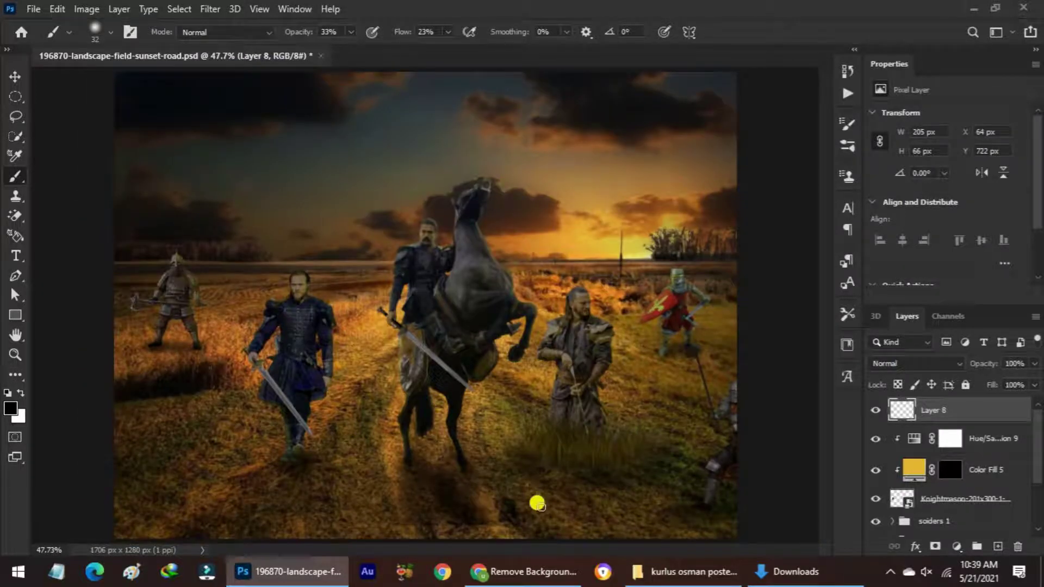
pyautogui.click(891, 571)
pyautogui.rightClick(925, 544)
# Step: Place a Screen-blended, warped fire at the axe knight's feet with a scorch shadow beneath
pyautogui.click(723, 396)
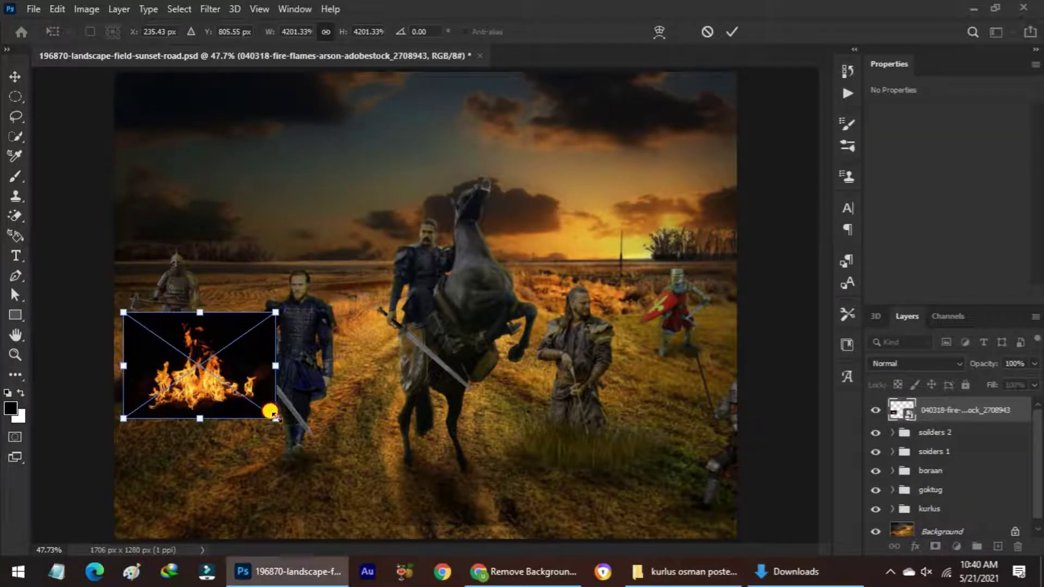
pyautogui.moveTo(271, 411); pyautogui.dragTo(228, 401)
pyautogui.click(916, 363)
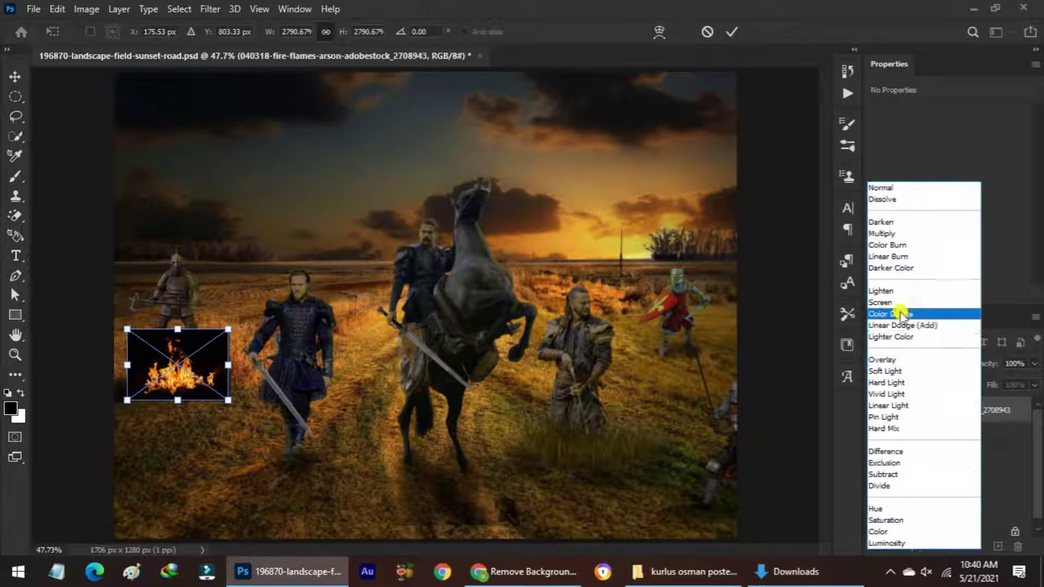
pyautogui.click(892, 305)
pyautogui.rightClick(174, 379)
pyautogui.click(196, 218)
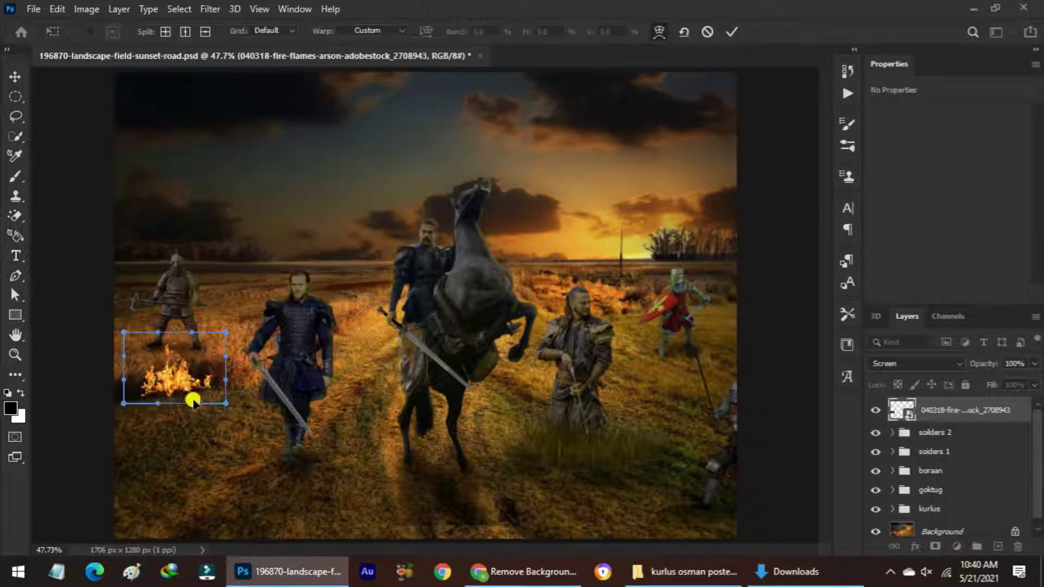
pyautogui.press('Return')
pyautogui.moveTo(170, 375); pyautogui.dragTo(172, 387)
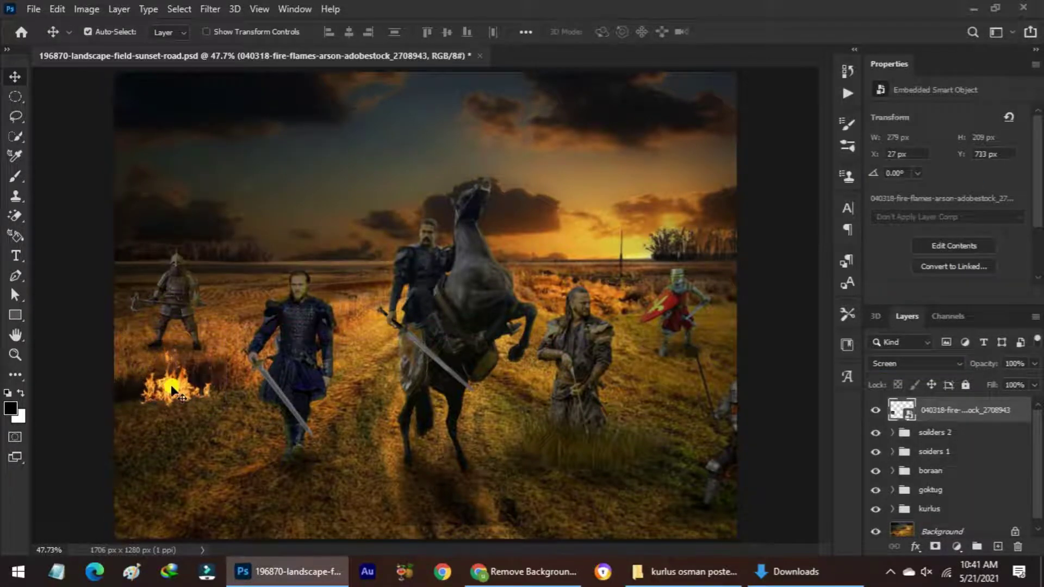
pyautogui.click(999, 546)
pyautogui.click(16, 176)
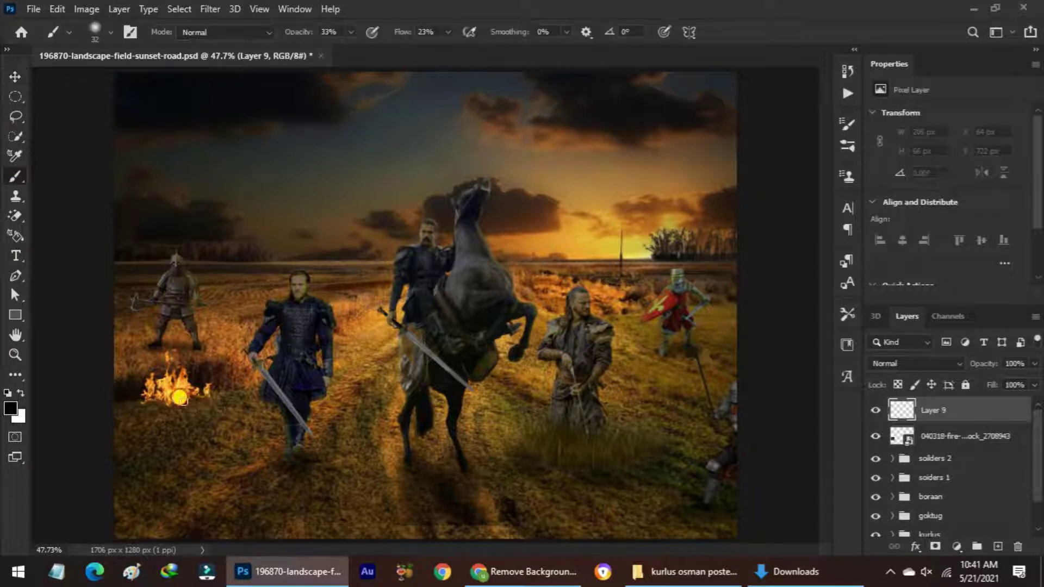
pyautogui.moveTo(162, 402); pyautogui.dragTo(203, 391)
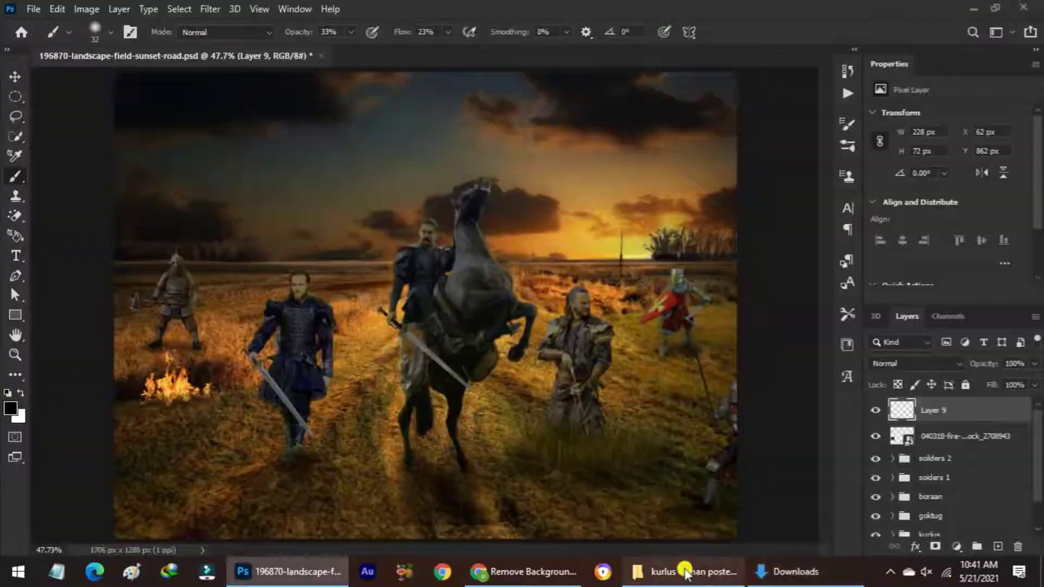
# Step: Place a second Screen-blended fire beside the red-shield knight and paint a shadow beneath it
pyautogui.click(685, 572)
pyautogui.moveTo(691, 235); pyautogui.dragTo(611, 426)
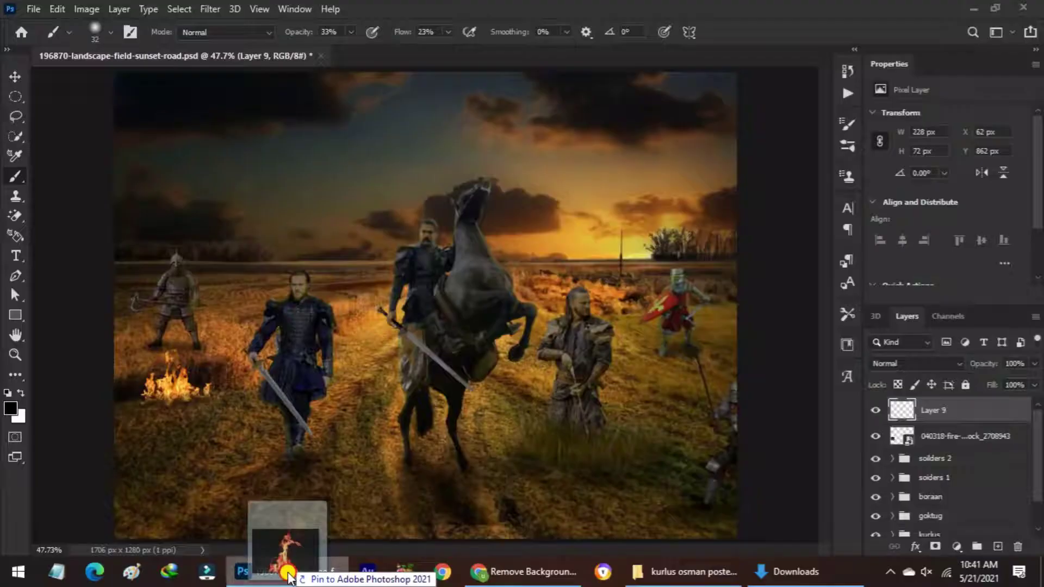
pyautogui.moveTo(450, 280); pyautogui.dragTo(630, 433)
pyautogui.moveTo(526, 372); pyautogui.dragTo(687, 341)
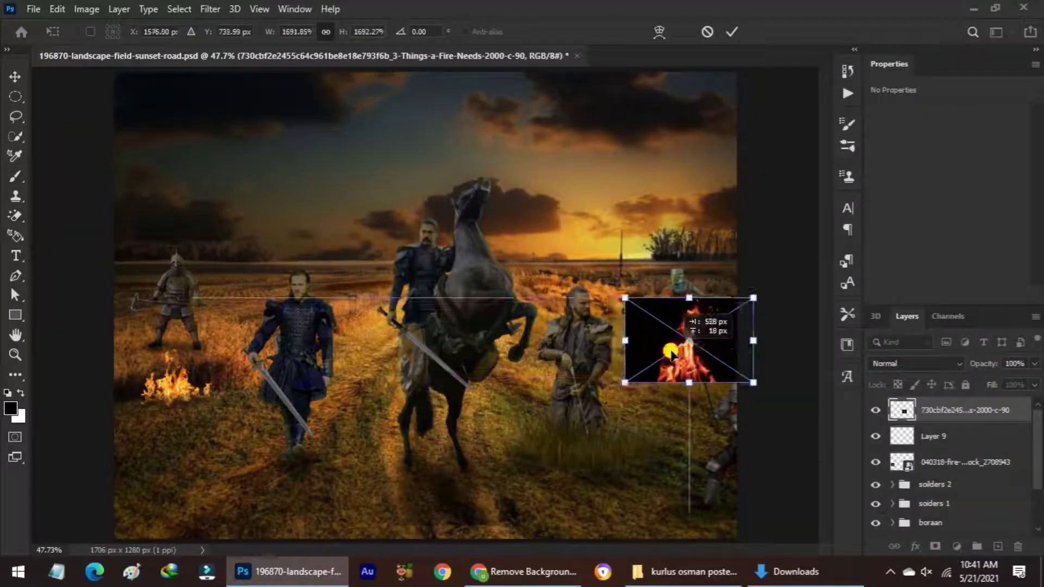
pyautogui.moveTo(751, 385); pyautogui.dragTo(710, 373)
pyautogui.moveTo(661, 338); pyautogui.dragTo(662, 370)
pyautogui.click(917, 363)
pyautogui.click(885, 302)
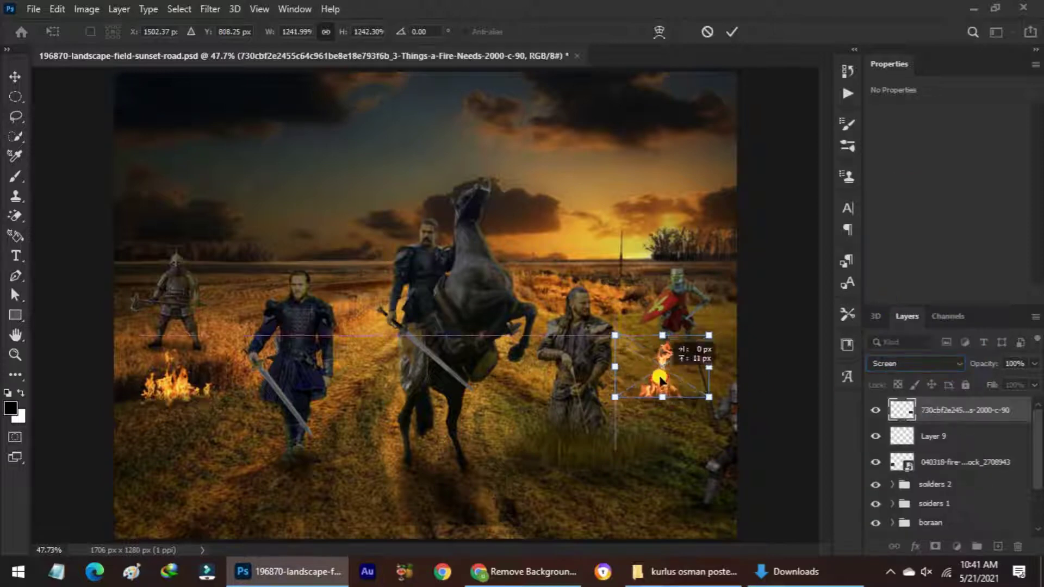
pyautogui.moveTo(709, 401); pyautogui.dragTo(660, 354)
pyautogui.press('Return')
pyautogui.press('b')
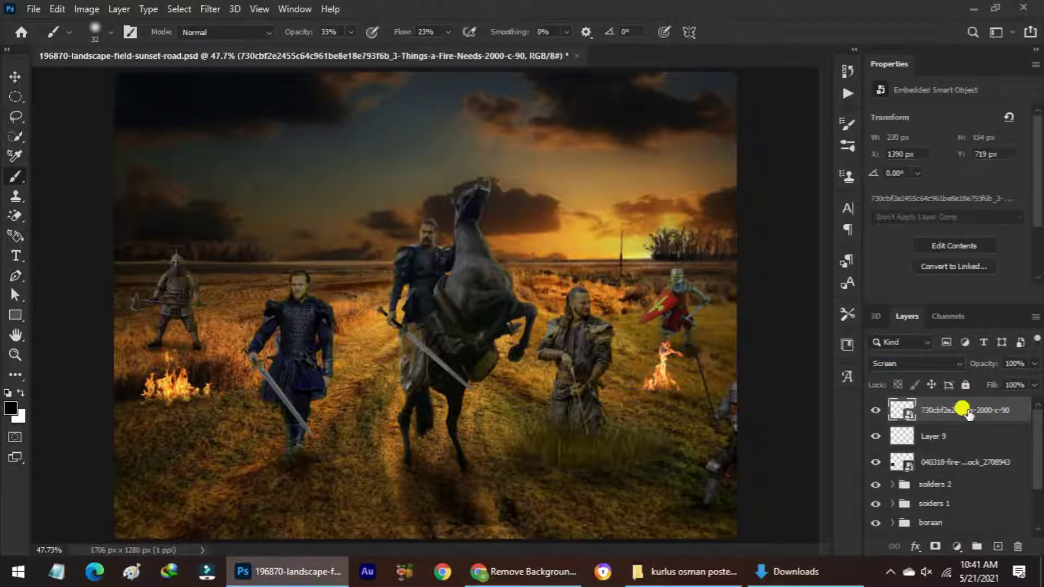
pyautogui.click(994, 548)
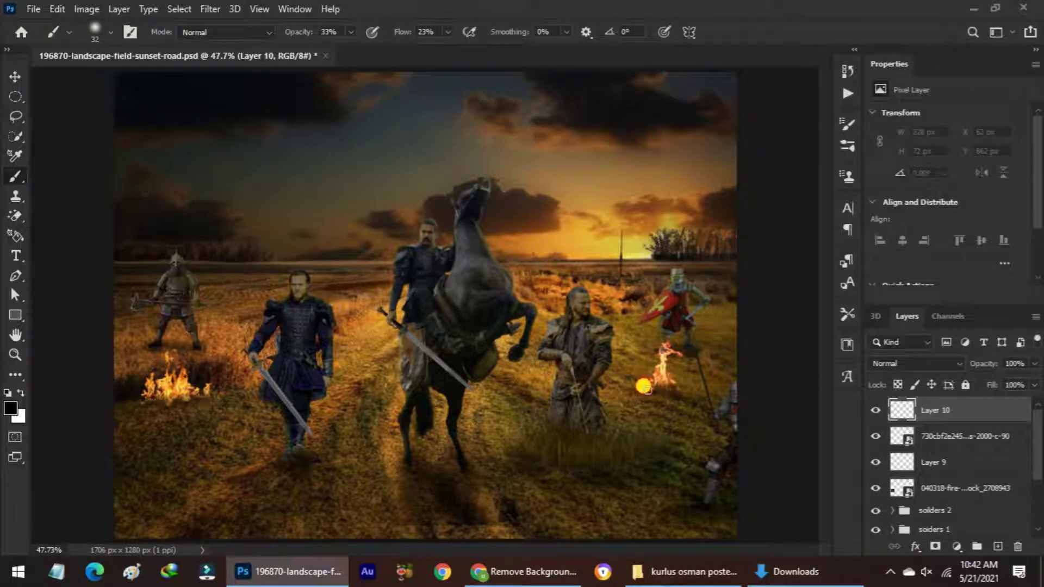
pyautogui.moveTo(644, 387); pyautogui.dragTo(681, 394)
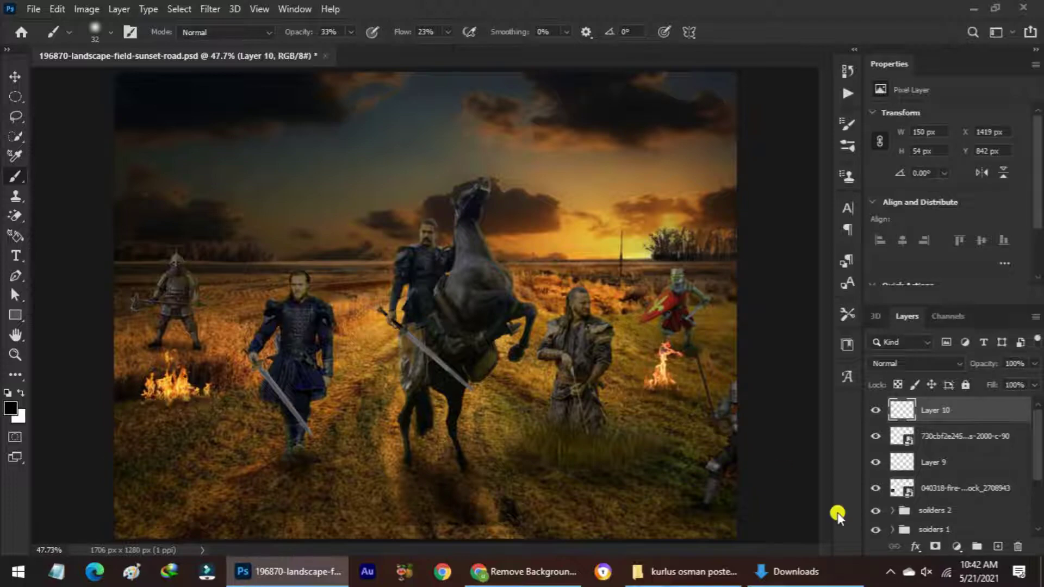
# Step: Place a third fire in the distant field, blended in Screen mode
pyautogui.click(975, 7)
pyautogui.moveTo(669, 180)
pyautogui.mouseDown()
pyautogui.moveTo(347, 285)
pyautogui.moveTo(563, 397)
pyautogui.moveTo(352, 265)
pyautogui.moveTo(391, 290)
pyautogui.moveTo(396, 316)
pyautogui.moveTo(361, 269)
pyautogui.moveTo(358, 288)
pyautogui.mouseUp()
pyautogui.click(917, 363)
pyautogui.click(899, 298)
pyautogui.press('Return')
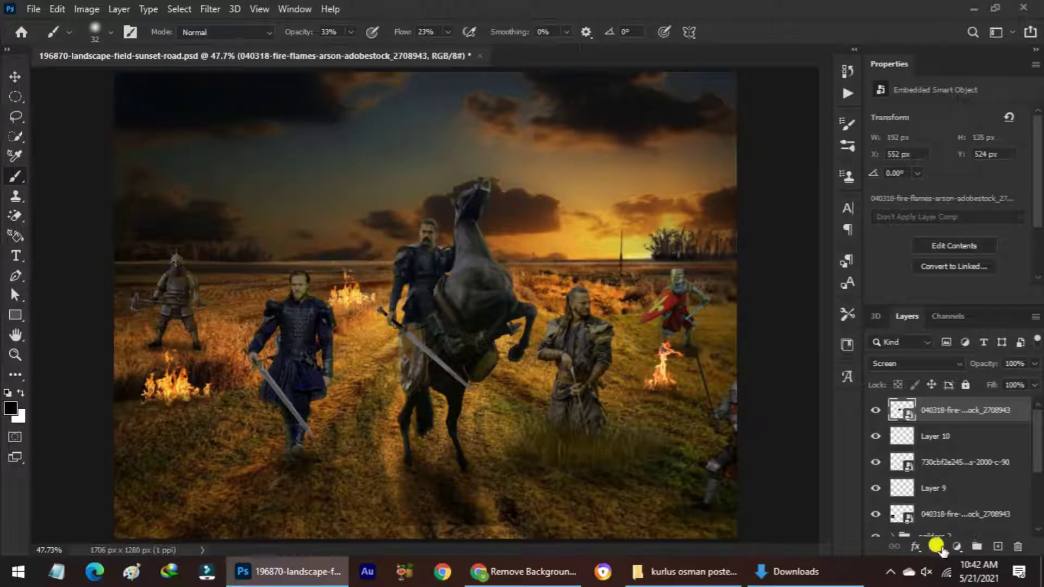
# Step: Mask the newest fire, paint its ground shadow on Layer 11, and drag in a large foreground fire
pyautogui.click(936, 546)
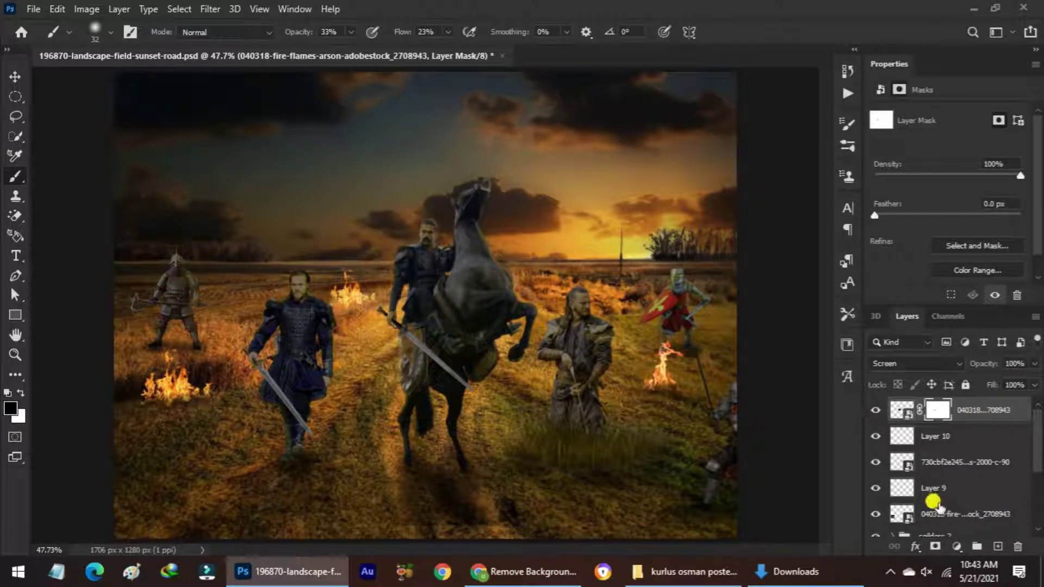
pyautogui.click(998, 546)
pyautogui.moveTo(336, 294); pyautogui.dragTo(333, 295)
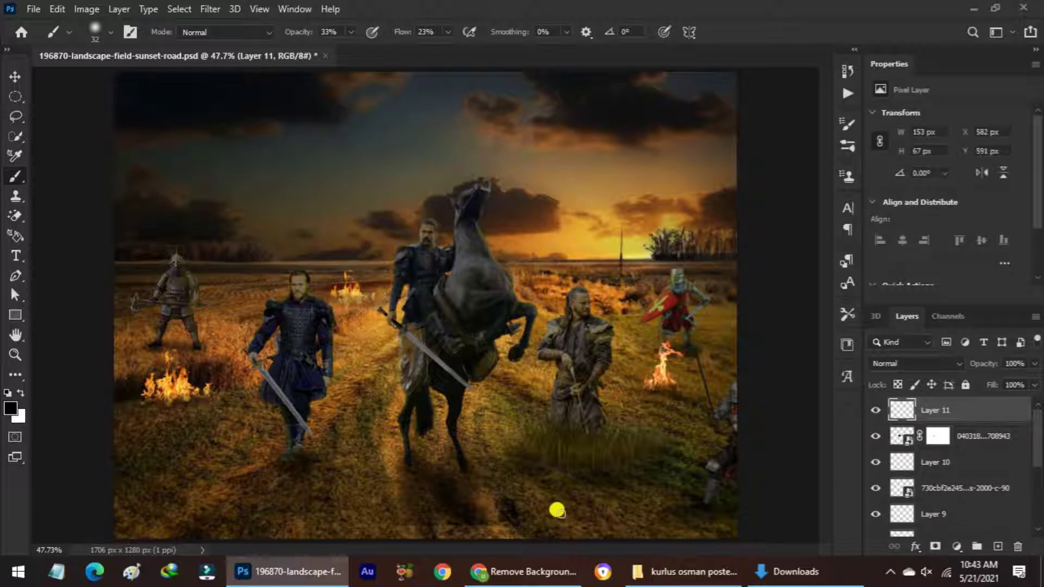
pyautogui.click(968, 7)
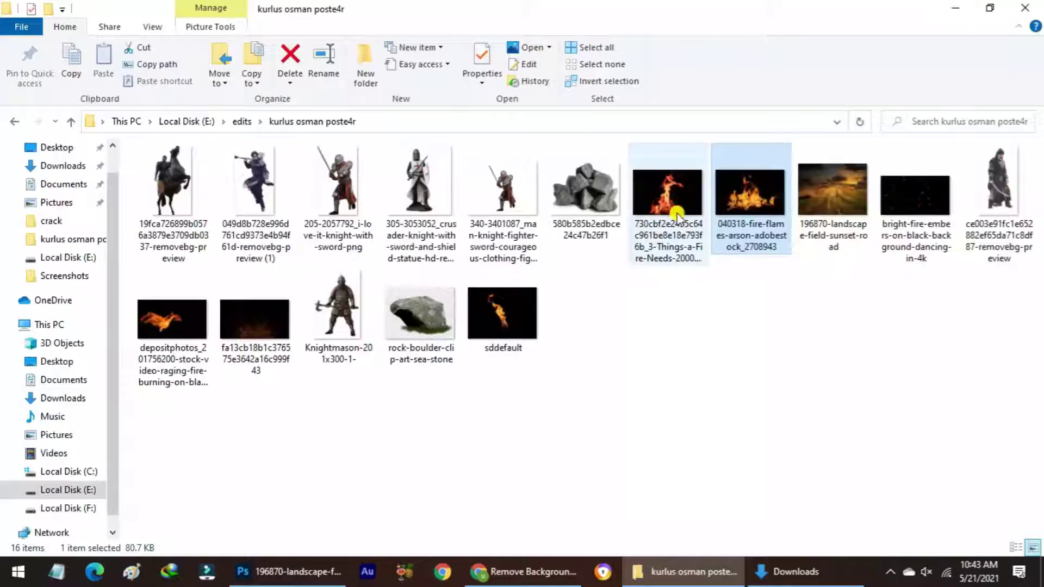
pyautogui.moveTo(742, 184); pyautogui.dragTo(445, 318)
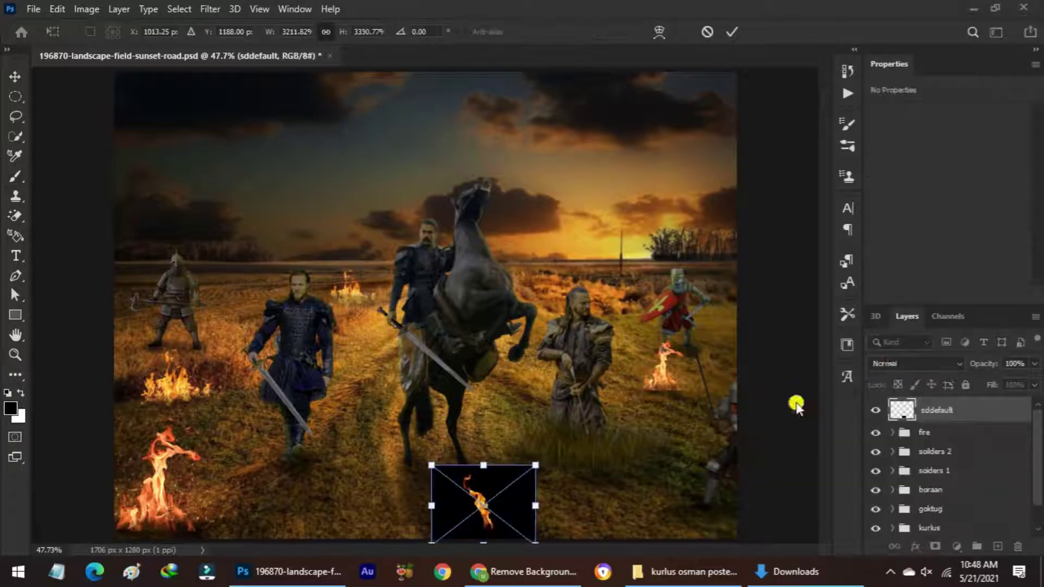
# Step: Blend the placed fire in Screen mode and paint a dark patch at its base on a new layer
pyautogui.click(957, 363)
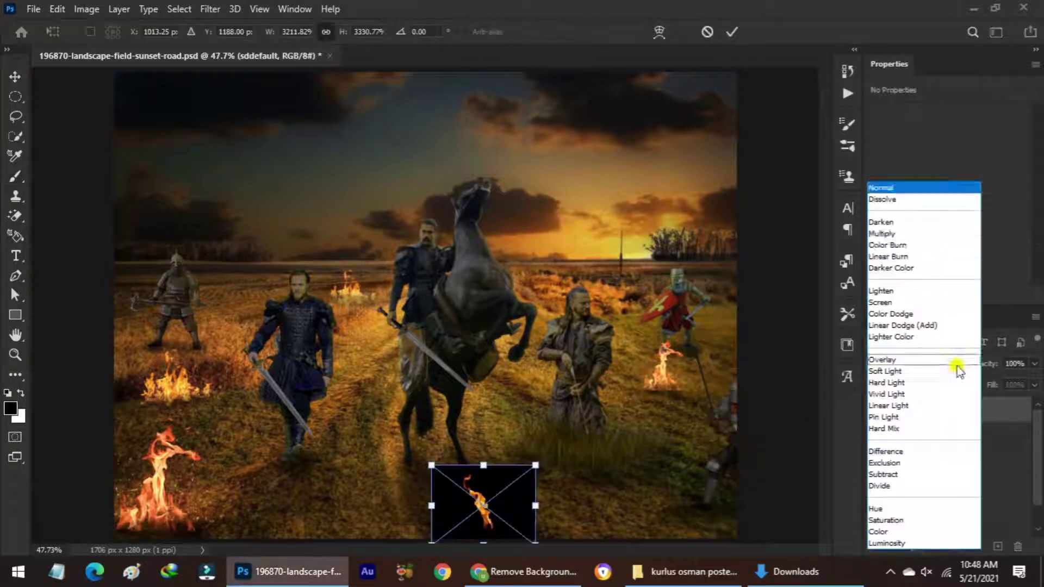
pyautogui.click(879, 303)
pyautogui.press('Return')
pyautogui.click(999, 546)
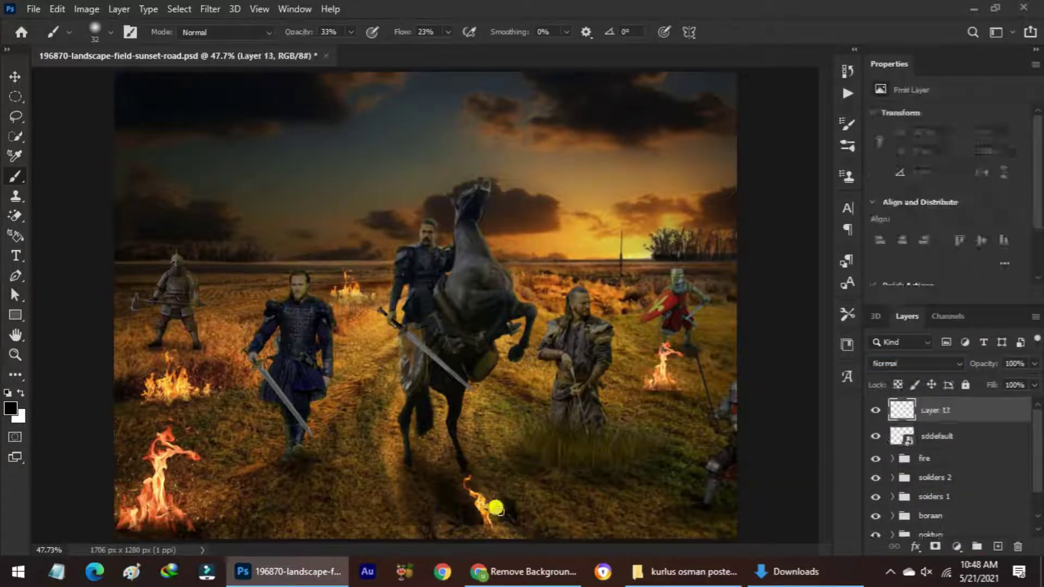
pyautogui.moveTo(485, 532); pyautogui.dragTo(495, 523)
# Step: Delete the painted layer, the bottom fire and the extra test layer, then pause the screen recording
pyautogui.moveTo(1013, 414); pyautogui.dragTo(1018, 547)
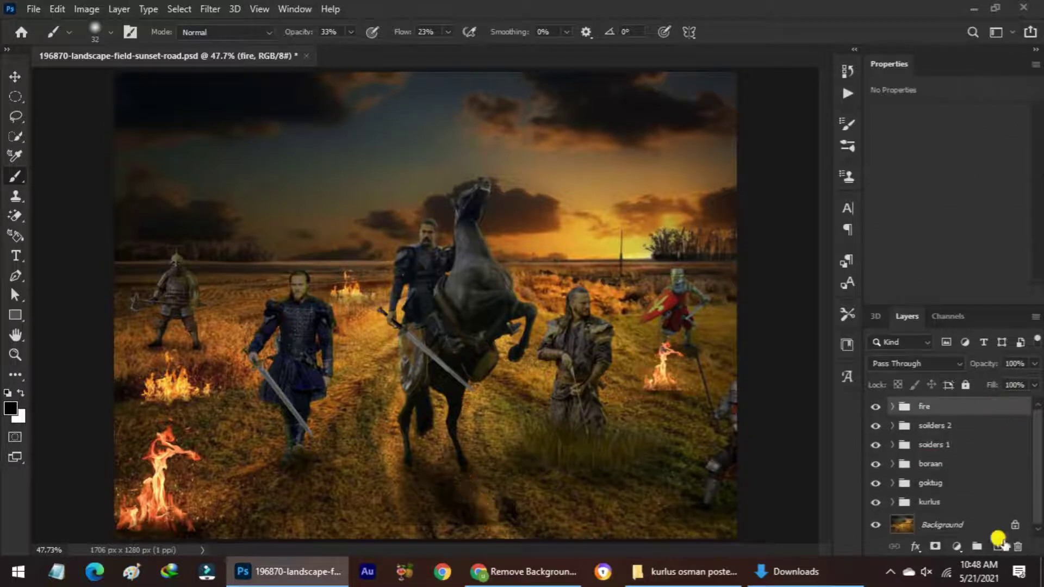
pyautogui.click(890, 571)
pyautogui.rightClick(923, 542)
pyautogui.click(781, 402)
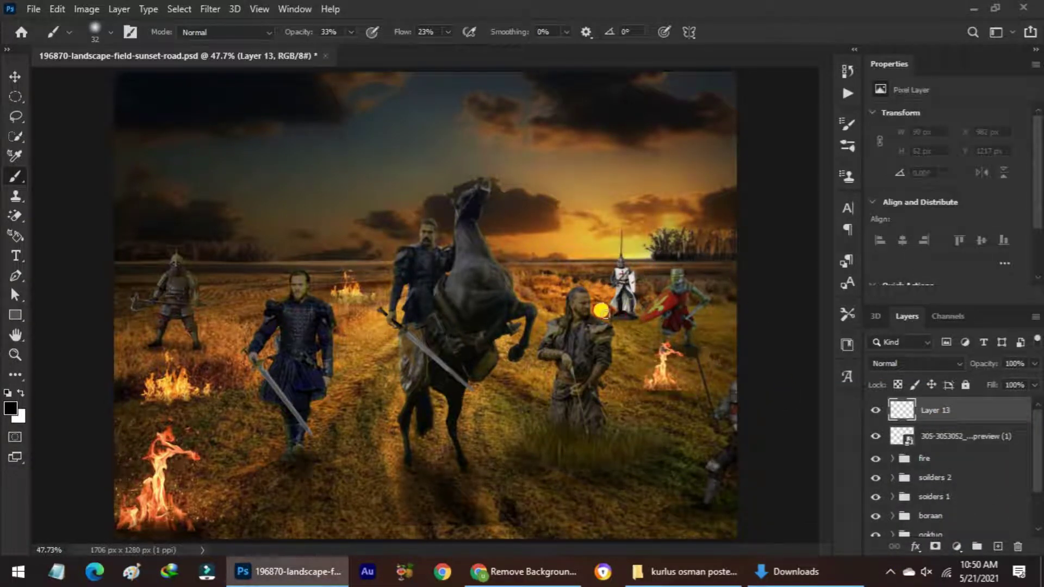
# Step: Inspect the knights at 100% zoom, zoom back out, and resize the sword knight at the left edge
pyautogui.hotkey('ctrl', '1')
pyautogui.hscroll(5, 626, 310)
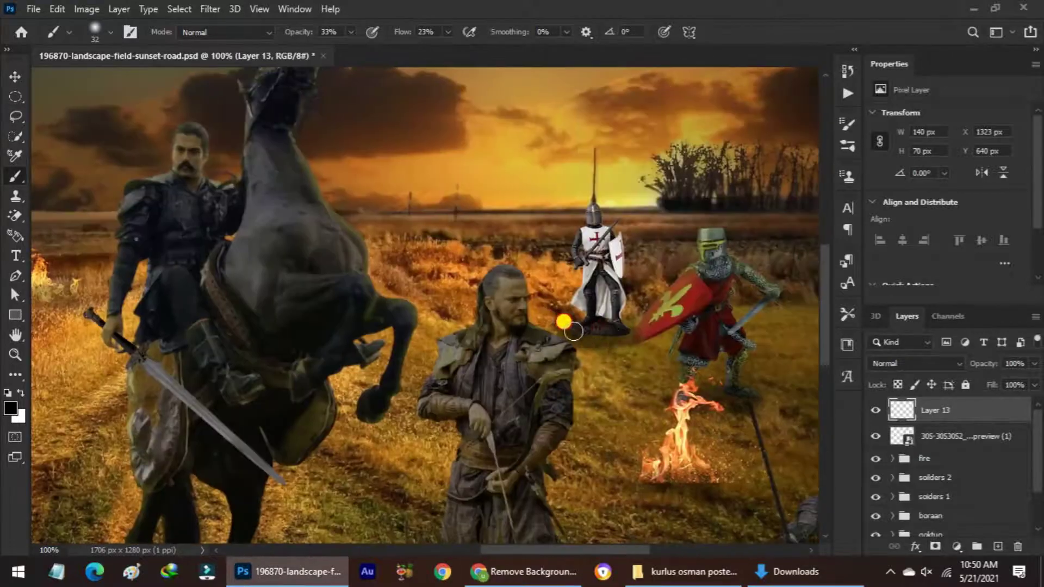
pyautogui.hotkey('ctrl', '-')
pyautogui.hotkey('ctrl', '-')
pyautogui.hotkey('ctrl', '-')
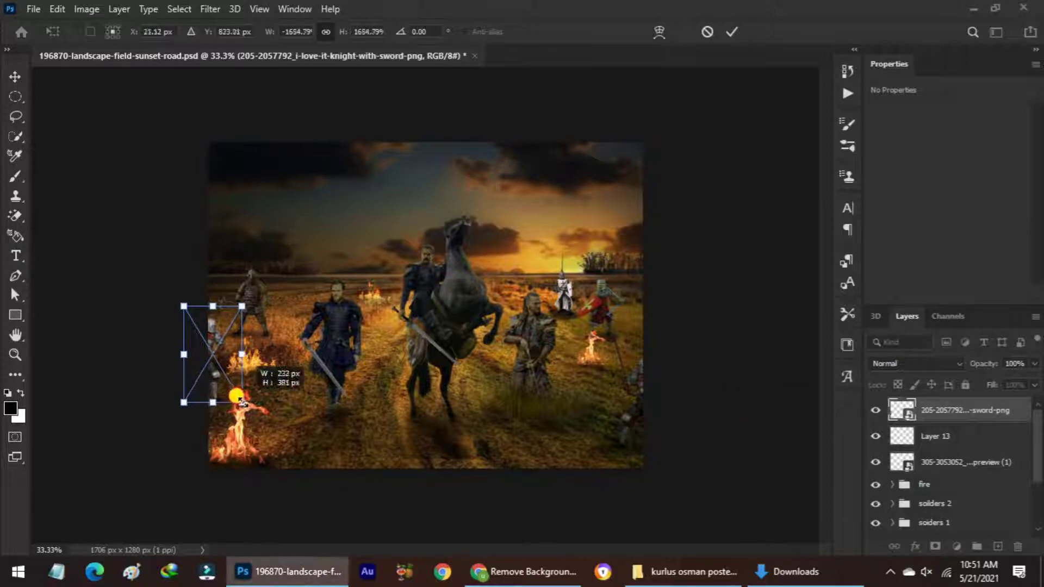
pyautogui.moveTo(239, 399); pyautogui.dragTo(233, 350)
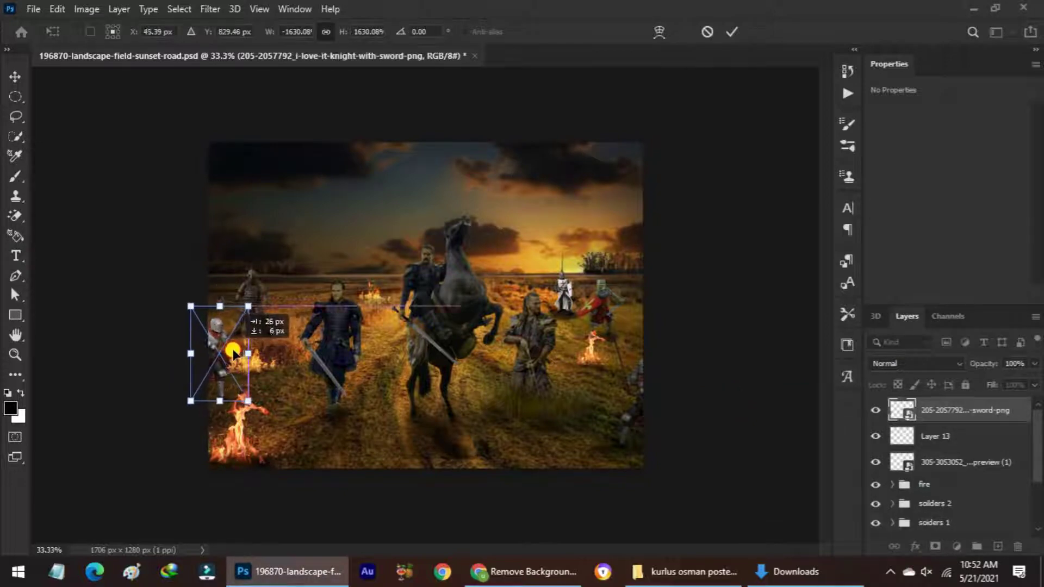
# Step: Darken the sword knight with a clipped Hue/Saturation lightness drop and brush a soft shadow on a new layer
pyautogui.press('Return')
pyautogui.press('b')
pyautogui.click(956, 547)
pyautogui.click(940, 392)
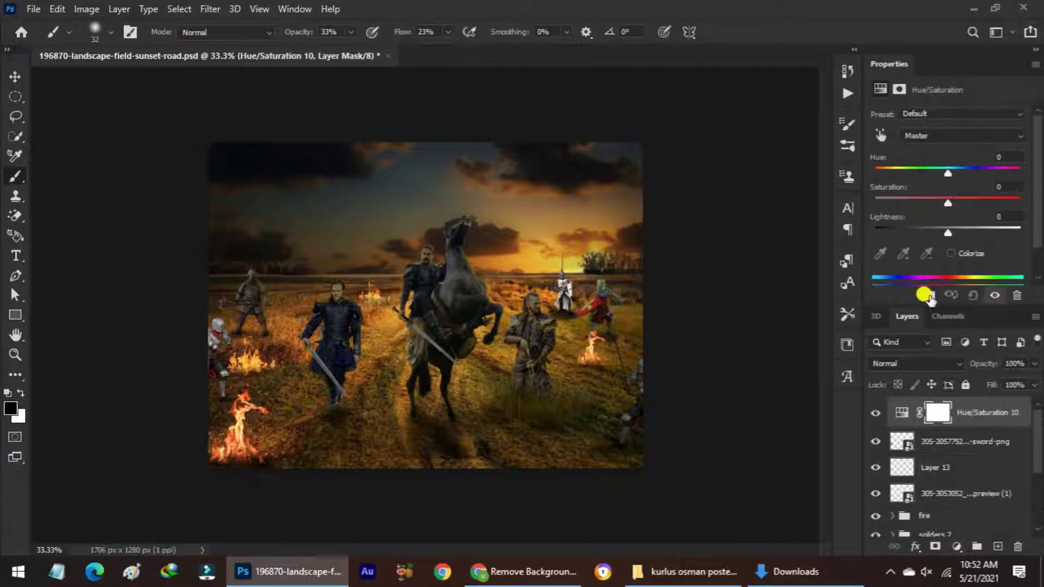
pyautogui.click(928, 295)
pyautogui.moveTo(948, 233); pyautogui.dragTo(925, 233)
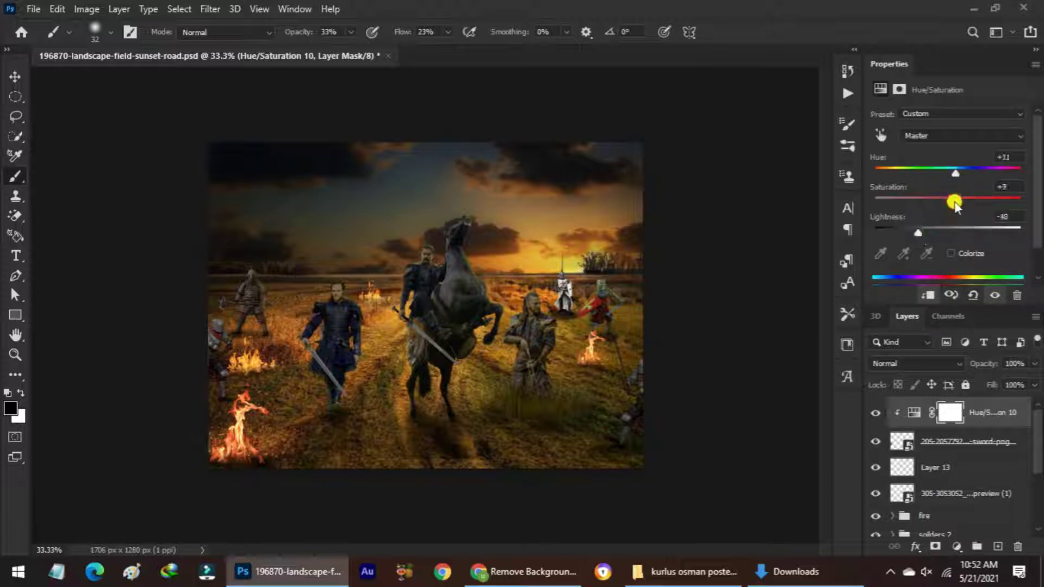
pyautogui.click(995, 547)
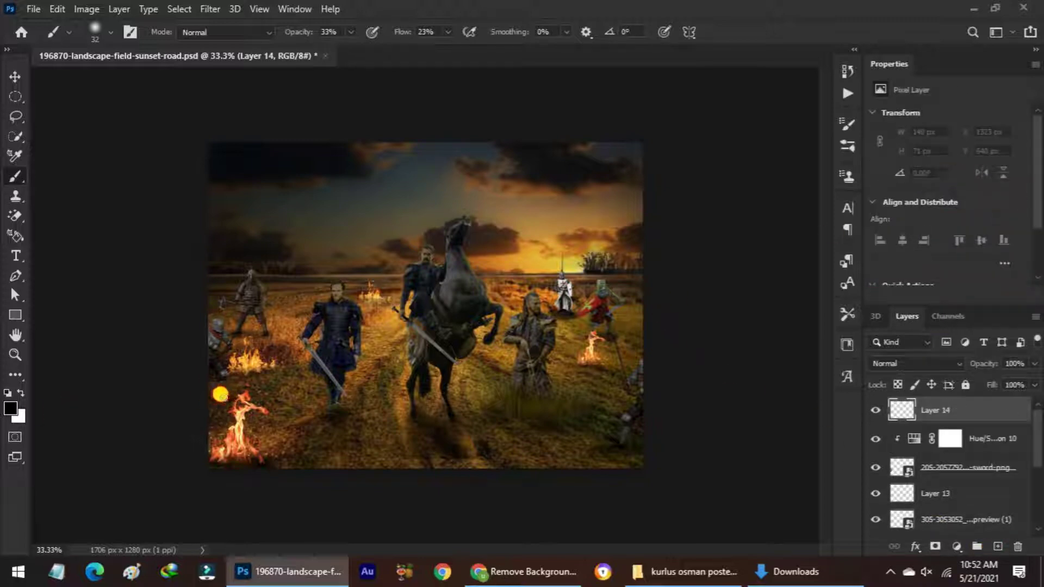
pyautogui.moveTo(210, 397); pyautogui.dragTo(242, 404)
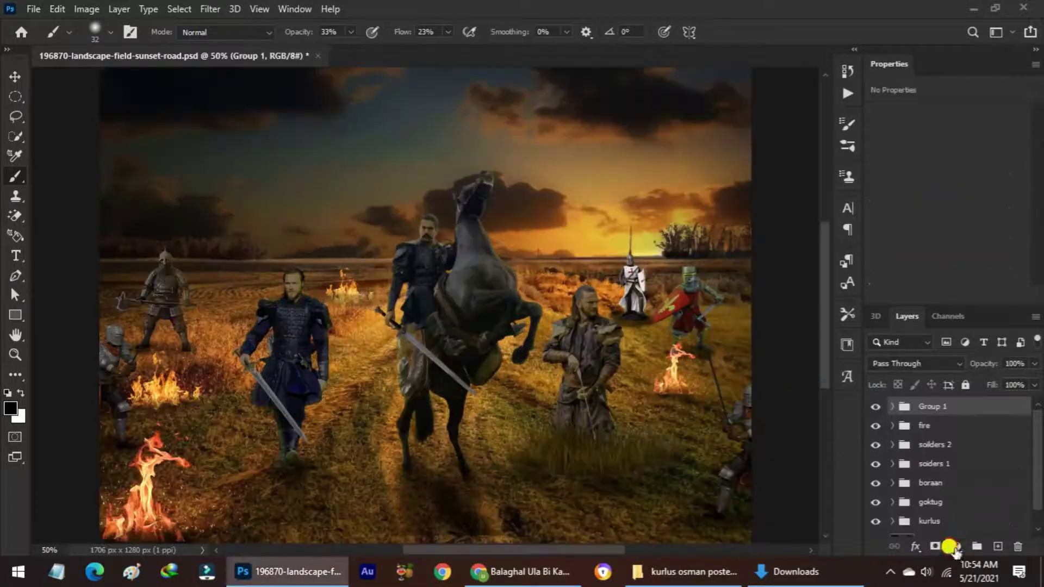
# Step: Add a whole-image Levels adjustment with input 6–247, midtones 0.96 and a lowered white output
pyautogui.click(957, 547)
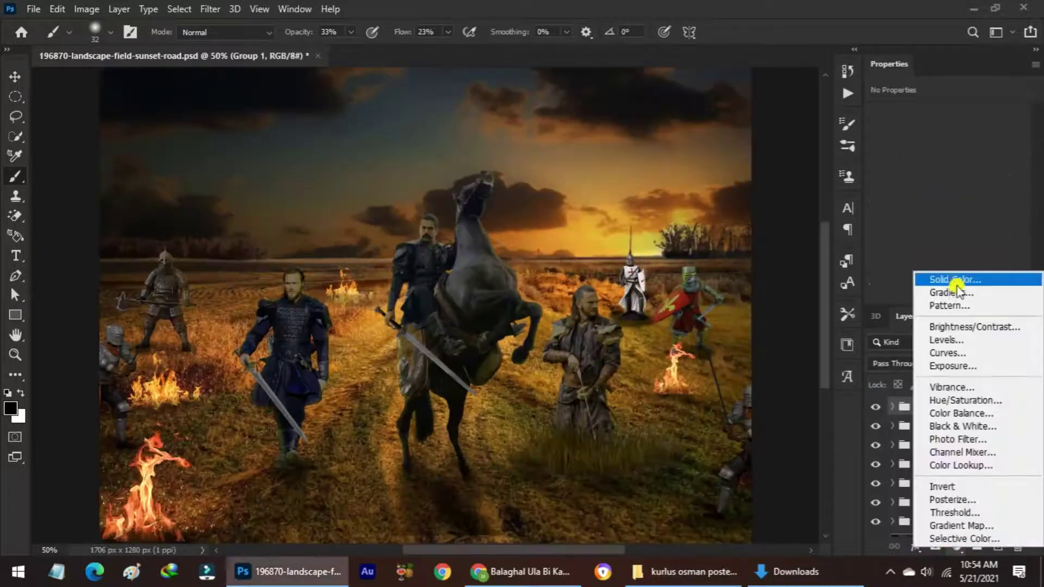
pyautogui.click(959, 340)
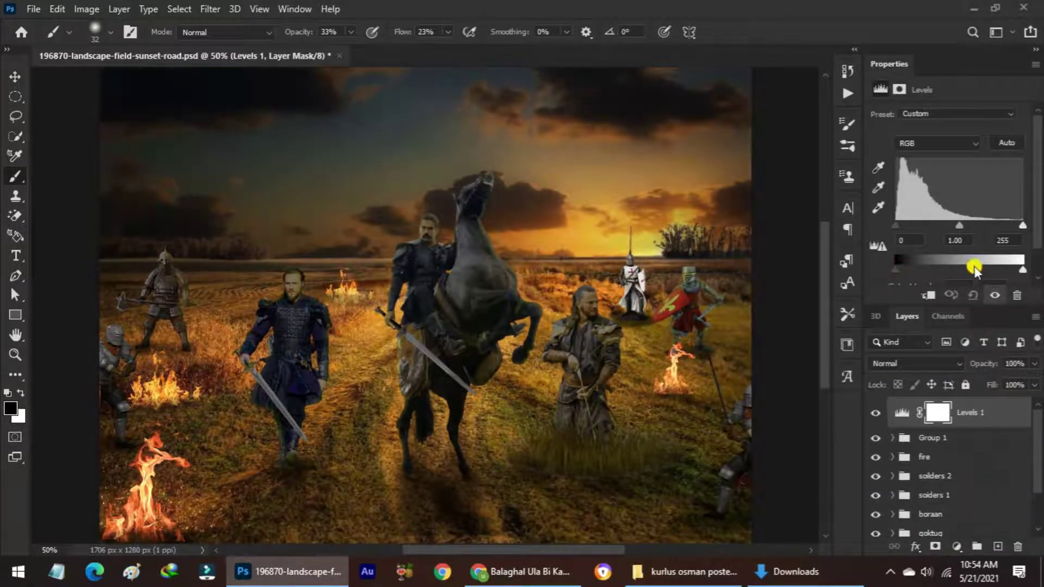
pyautogui.moveTo(1022, 270); pyautogui.dragTo(1010, 270)
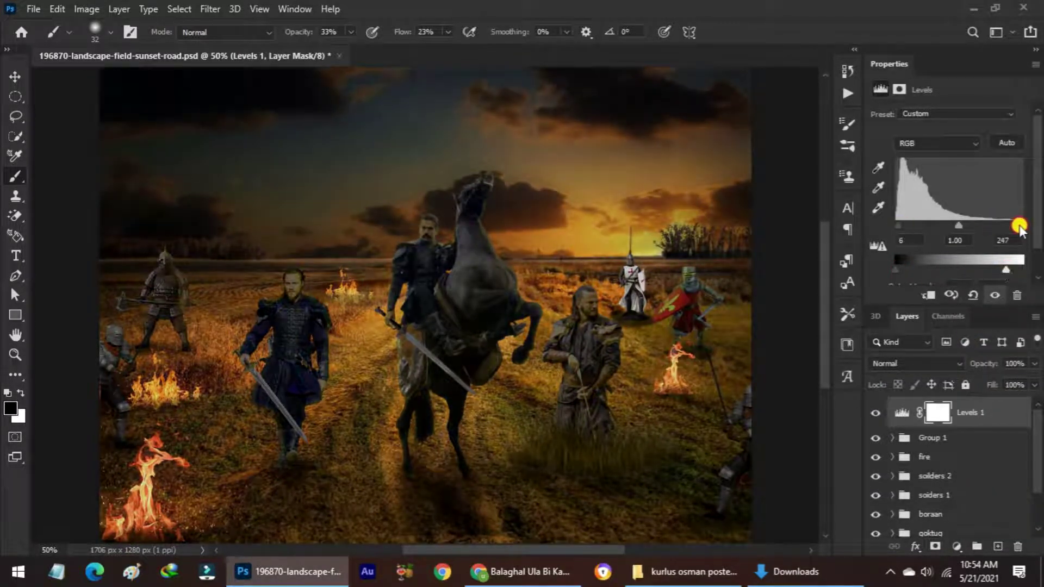
pyautogui.moveTo(1020, 226); pyautogui.dragTo(1016, 226)
pyautogui.moveTo(958, 225); pyautogui.dragTo(955, 220)
# Step: Add a darkening Curves adjustment and edit its Red and Green channels, bending the Blue curve down
pyautogui.click(961, 344)
pyautogui.click(942, 136)
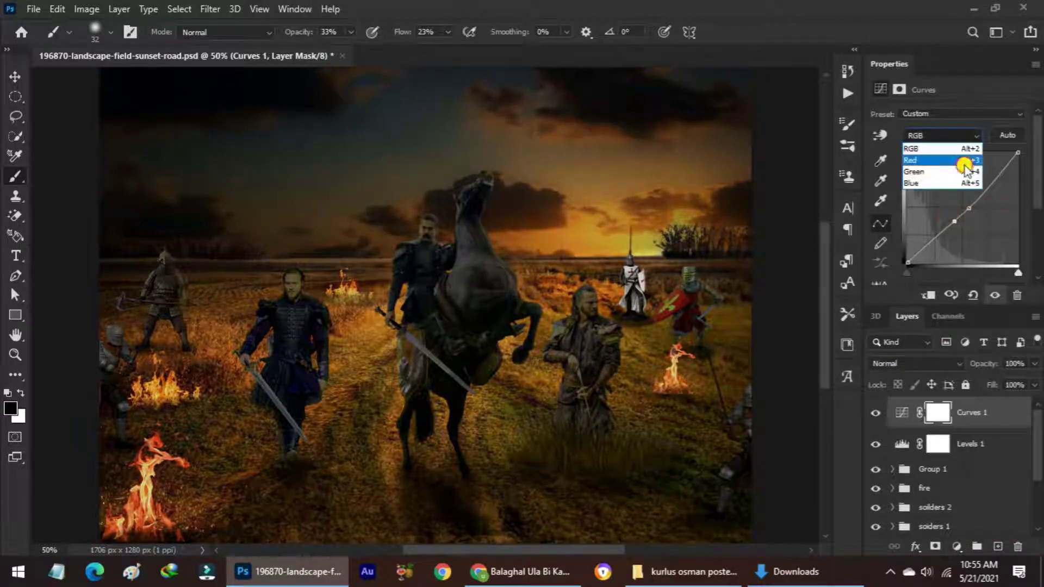
pyautogui.click(919, 148)
pyautogui.click(972, 141)
pyautogui.click(966, 173)
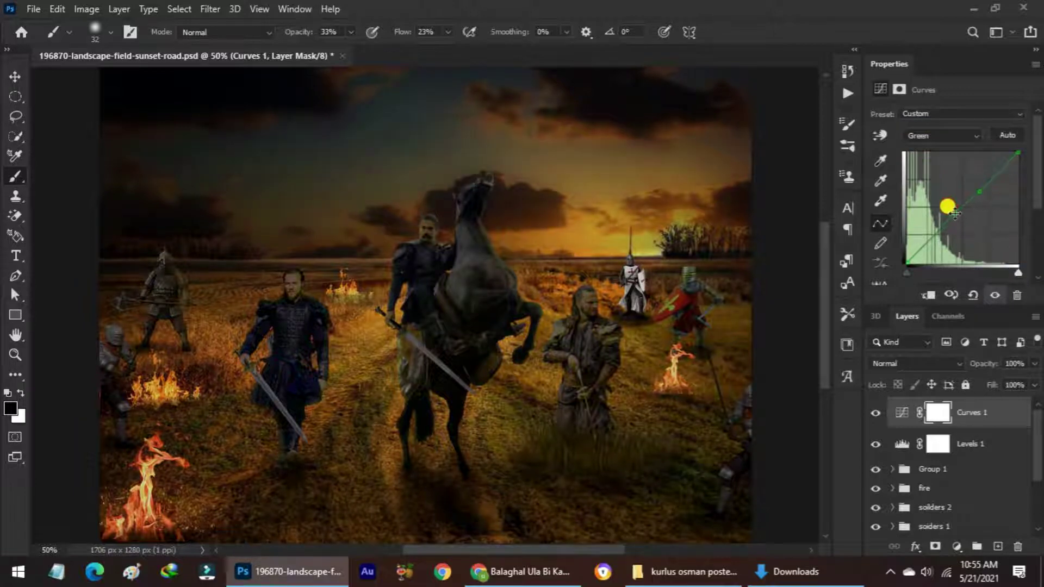
pyautogui.click(943, 135)
pyautogui.moveTo(979, 195); pyautogui.dragTo(958, 206)
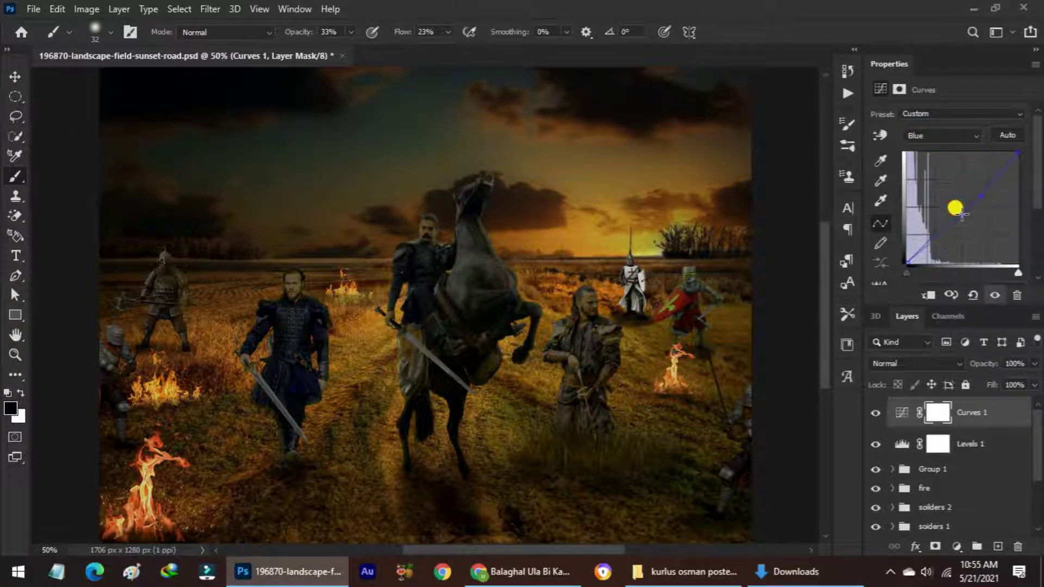
# Step: Add an Exposure adjustment raised to +0.24, leaving the offset unchanged
pyautogui.click(957, 546)
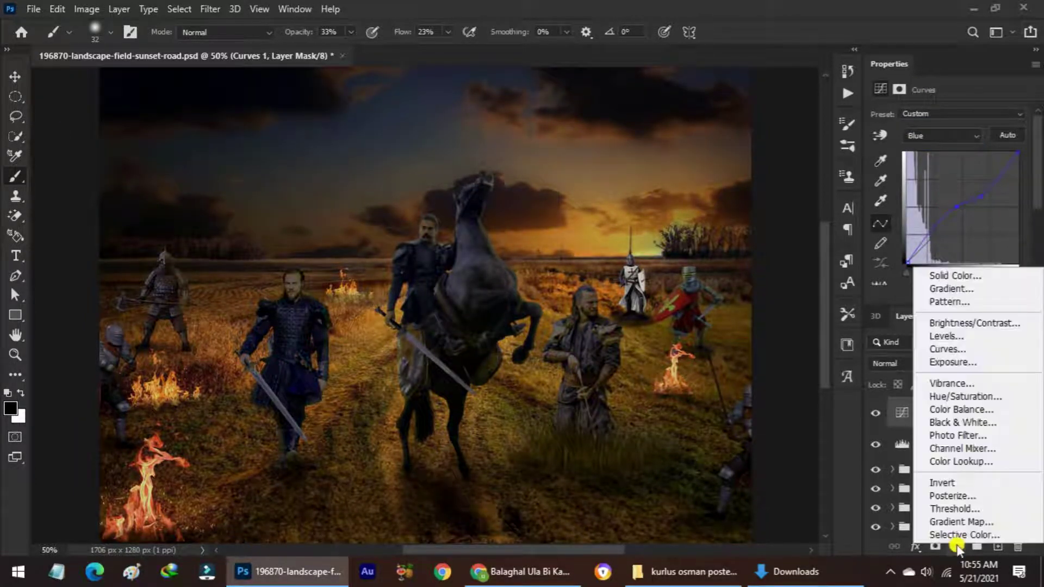
pyautogui.click(950, 363)
pyautogui.moveTo(937, 150)
pyautogui.mouseDown()
pyautogui.moveTo(952, 155)
pyautogui.moveTo(949, 184)
pyautogui.mouseUp()
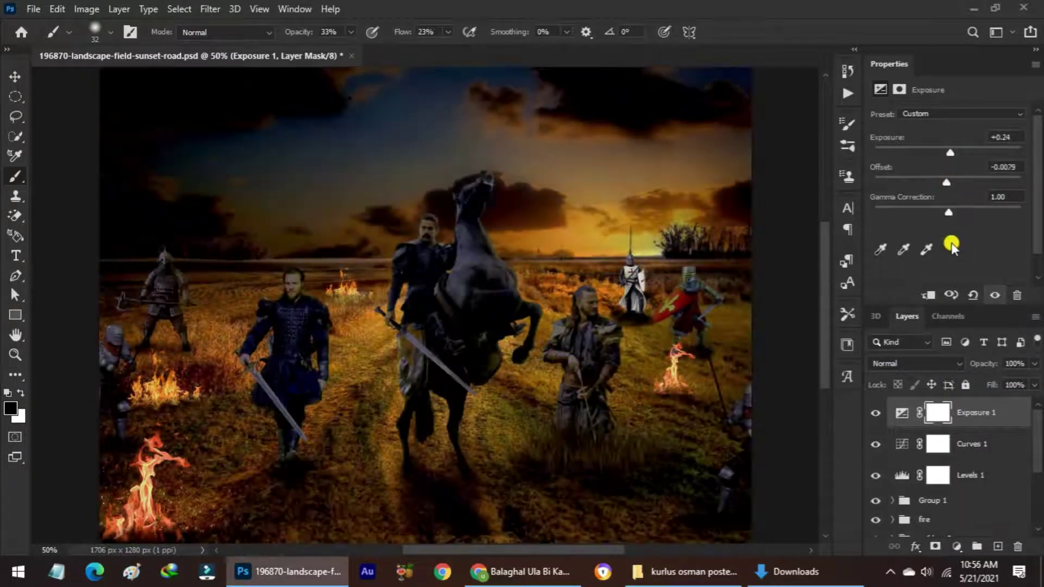
pyautogui.moveTo(949, 183); pyautogui.dragTo(948, 184)
# Step: Add a Vibrance adjustment set to +9
pyautogui.click(957, 546)
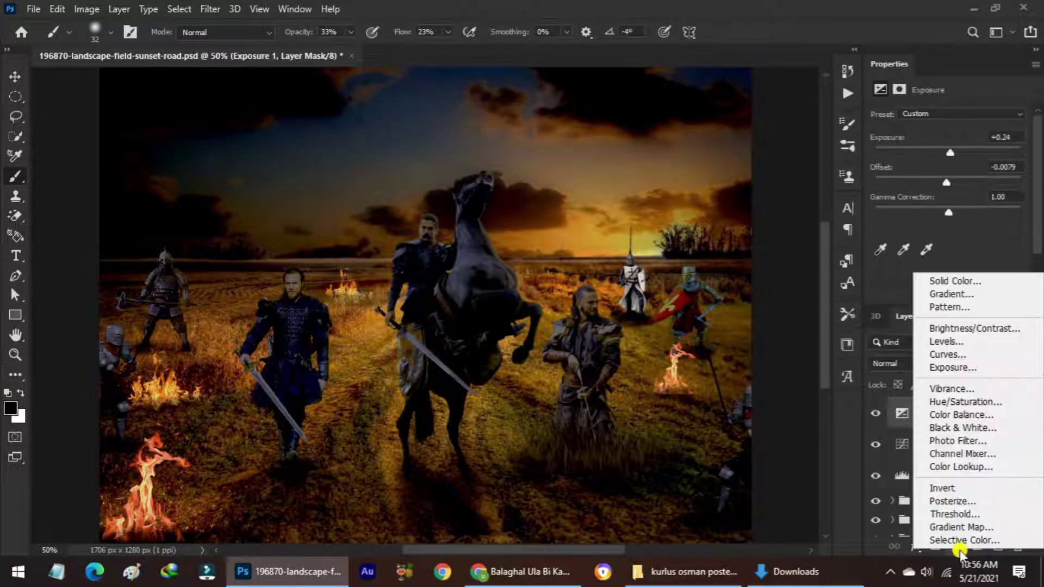
pyautogui.click(952, 389)
pyautogui.moveTo(949, 131)
pyautogui.mouseDown()
pyautogui.moveTo(940, 157)
pyautogui.moveTo(954, 158)
pyautogui.mouseUp()
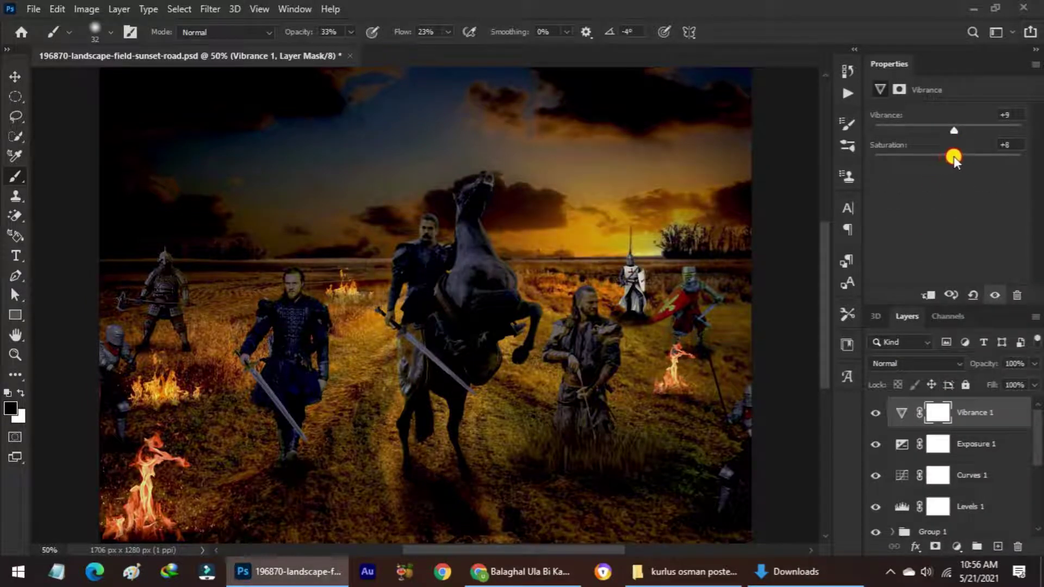
# Step: Add a Color Balance adjustment with midtones Magenta-Green +3 and Yellow-Blue +14
pyautogui.click(957, 547)
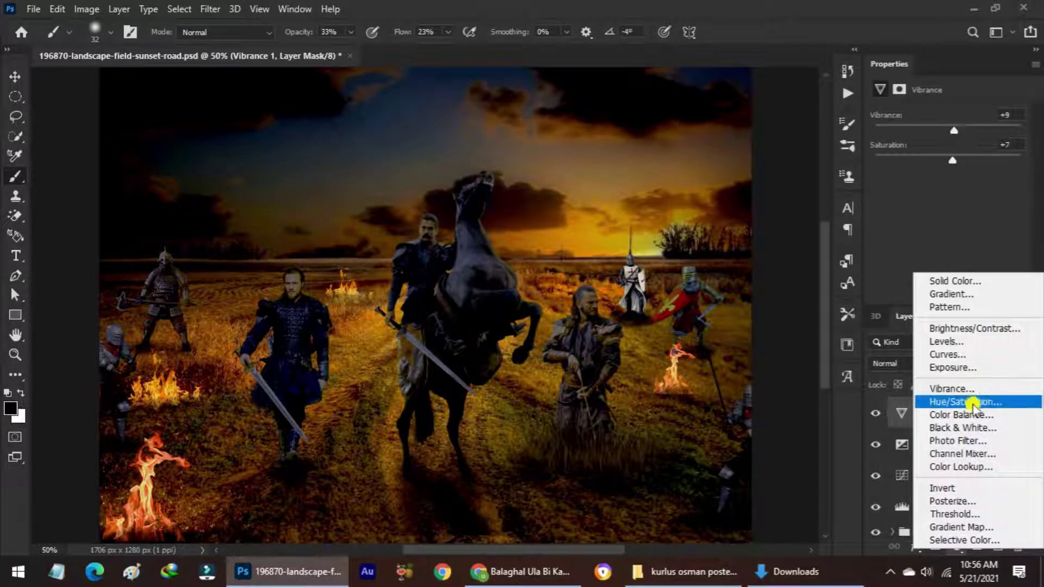
pyautogui.click(960, 414)
pyautogui.moveTo(928, 147)
pyautogui.mouseDown()
pyautogui.moveTo(929, 175)
pyautogui.moveTo(928, 148)
pyautogui.mouseUp()
pyautogui.moveTo(928, 200); pyautogui.dragTo(938, 199)
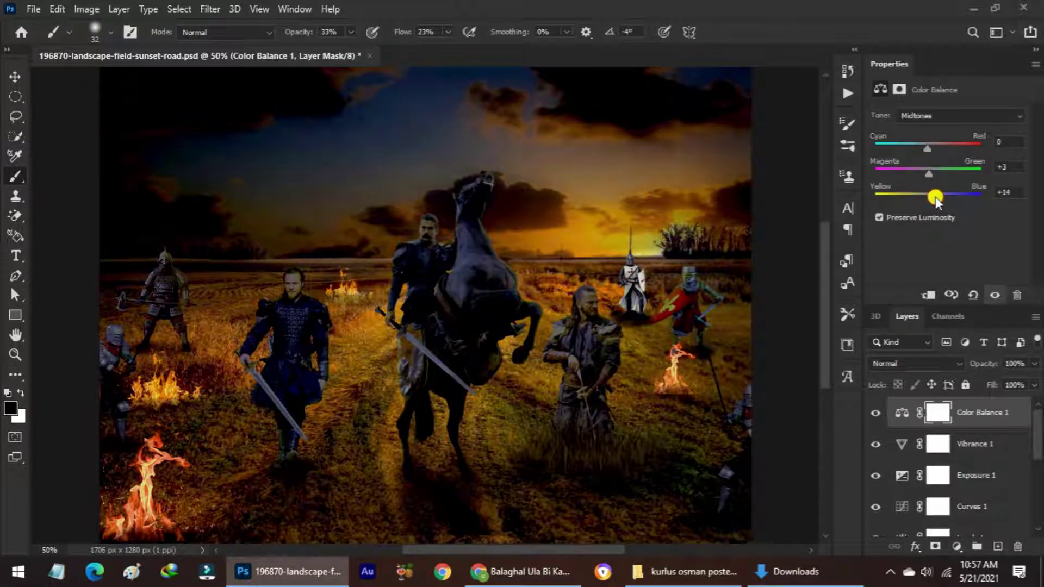
# Step: Add a Channel Mixer adjustment with red +102, green +5 and blue +3
pyautogui.click(957, 547)
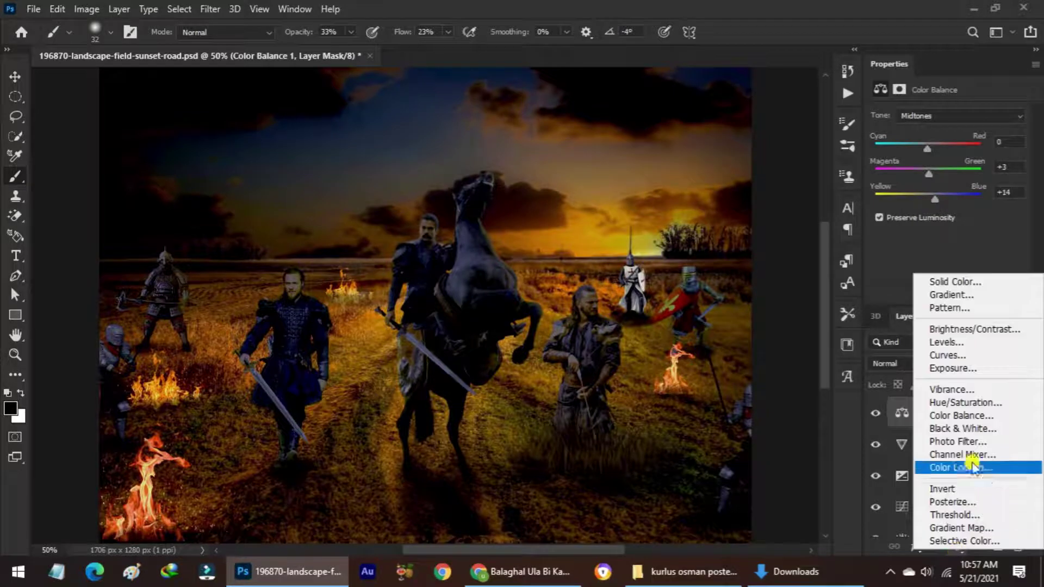
pyautogui.click(969, 456)
pyautogui.moveTo(981, 189); pyautogui.dragTo(985, 188)
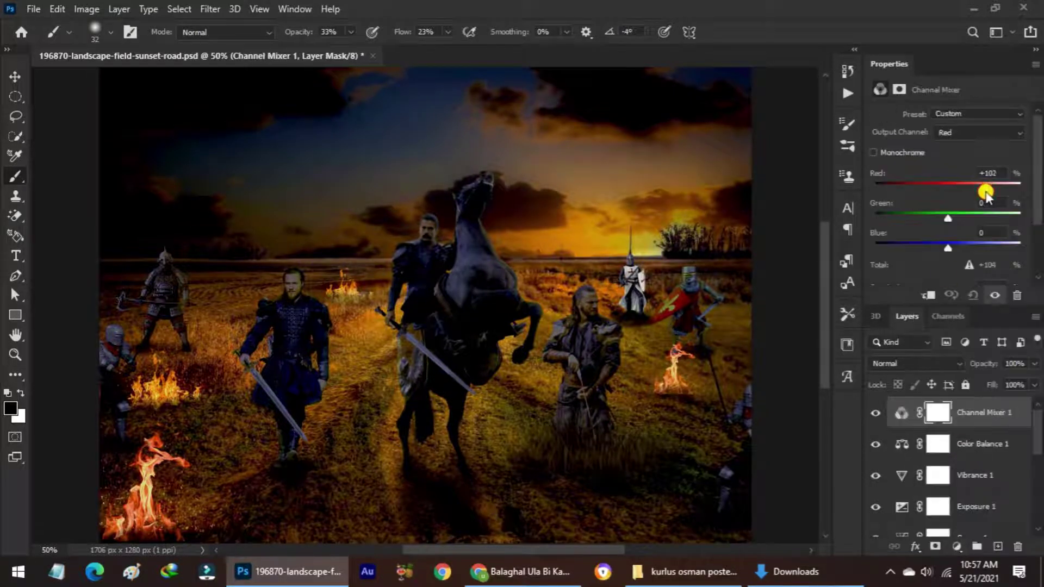
pyautogui.moveTo(948, 218)
pyautogui.mouseDown()
pyautogui.moveTo(949, 243)
pyautogui.moveTo(948, 226)
pyautogui.mouseUp()
pyautogui.scroll(-3, 946, 234)
# Step: Try a Color Lookup adjustment, then undo it
pyautogui.click(957, 546)
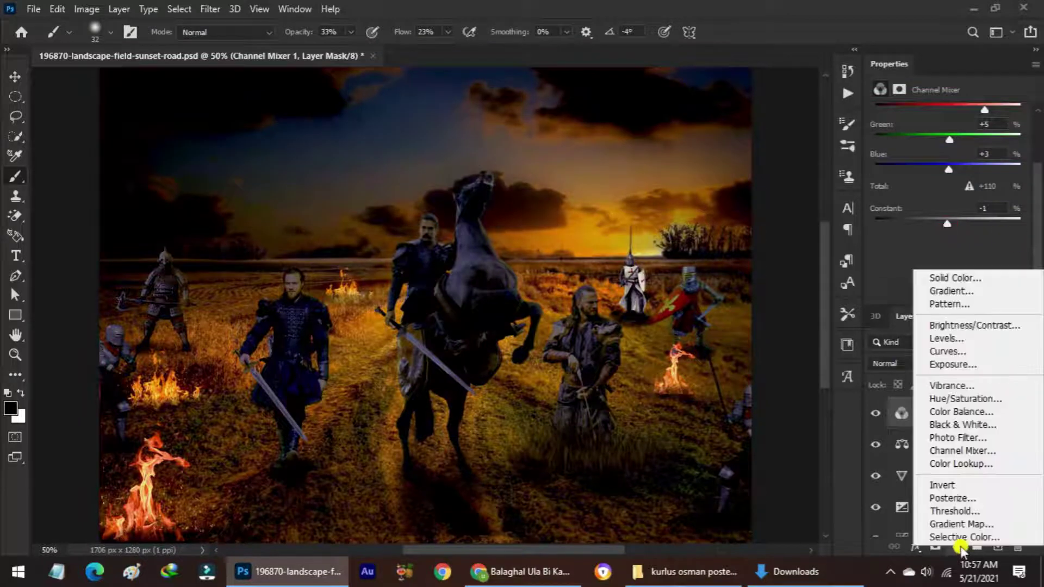
pyautogui.click(973, 464)
pyautogui.hotkey('ctrl', 'z')
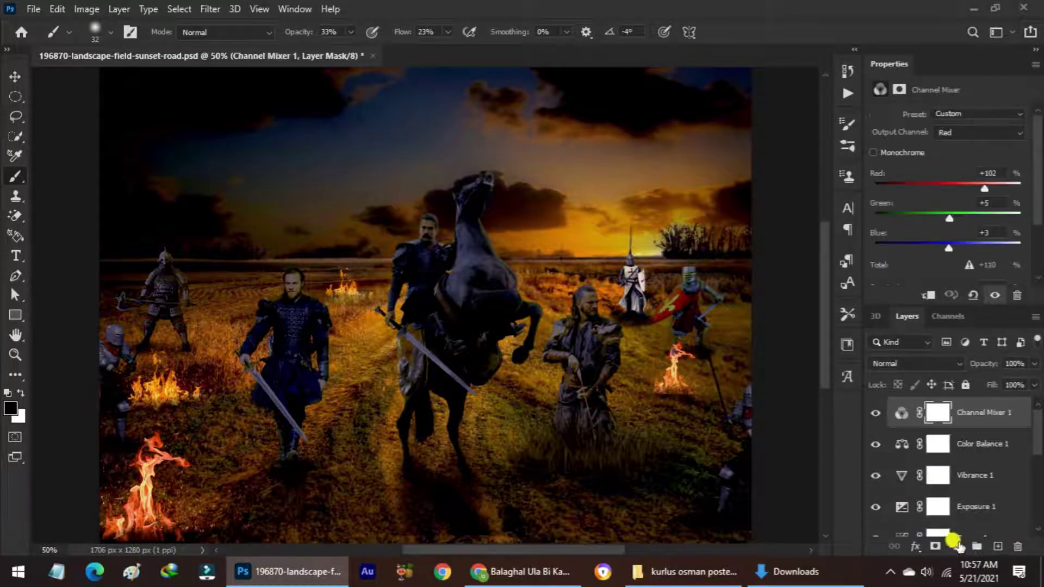
# Step: Open the Camera Raw filter and cancel it, then group the Curves and Levels adjustments
pyautogui.click(957, 546)
pyautogui.click(118, 8)
pyautogui.moveTo(210, 8)
pyautogui.click(352, 123)
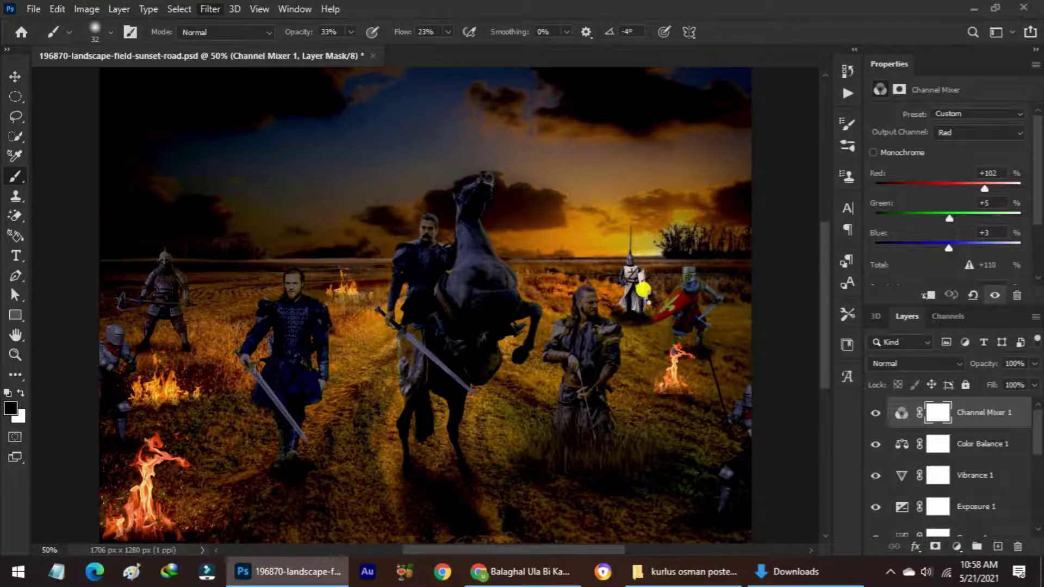
pyautogui.scroll(-2, 914, 236)
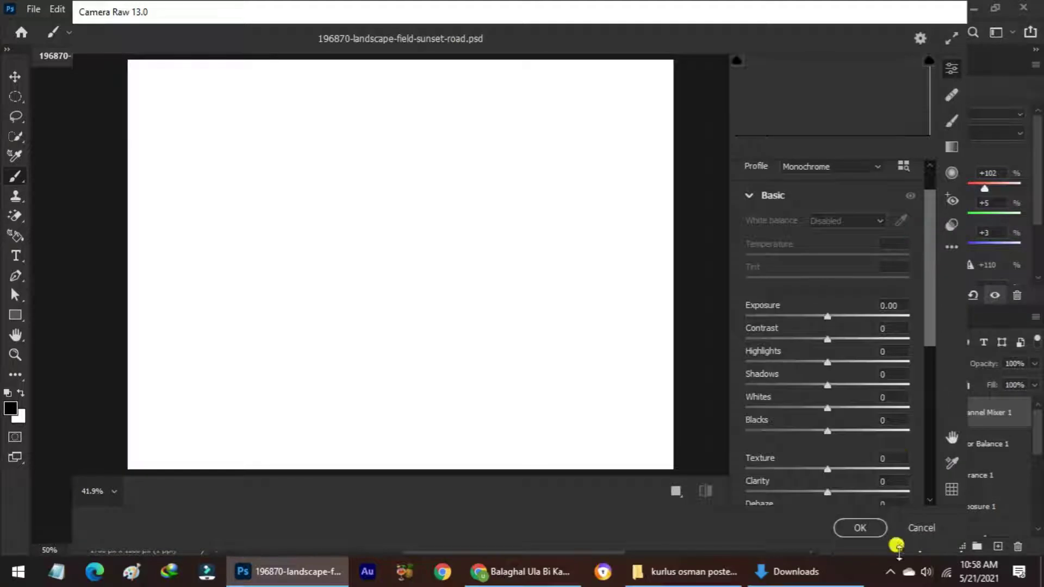
pyautogui.click(908, 527)
pyautogui.scroll(-3, 974, 440)
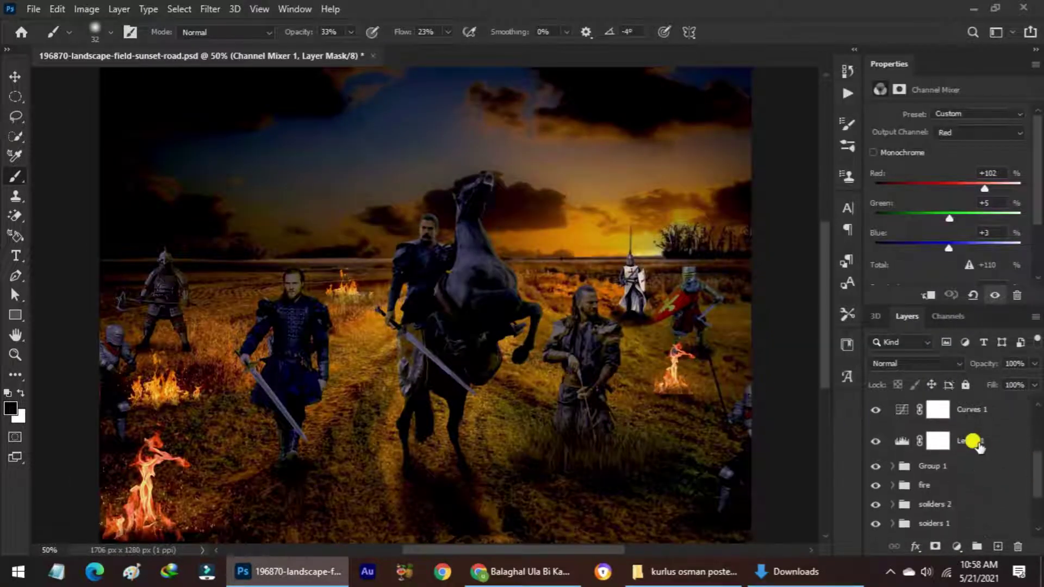
pyautogui.hotkey('ctrl', 'g')
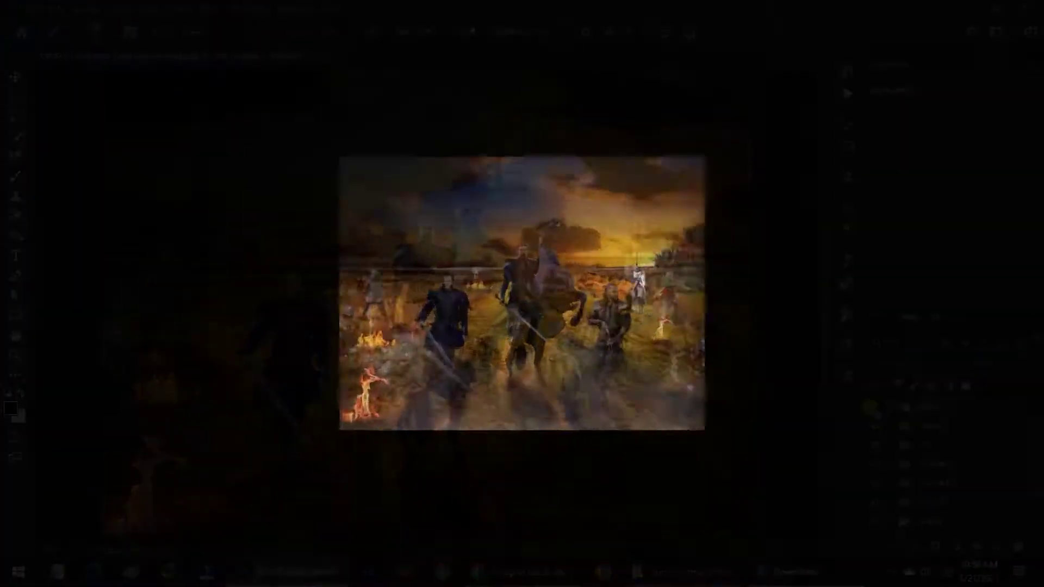